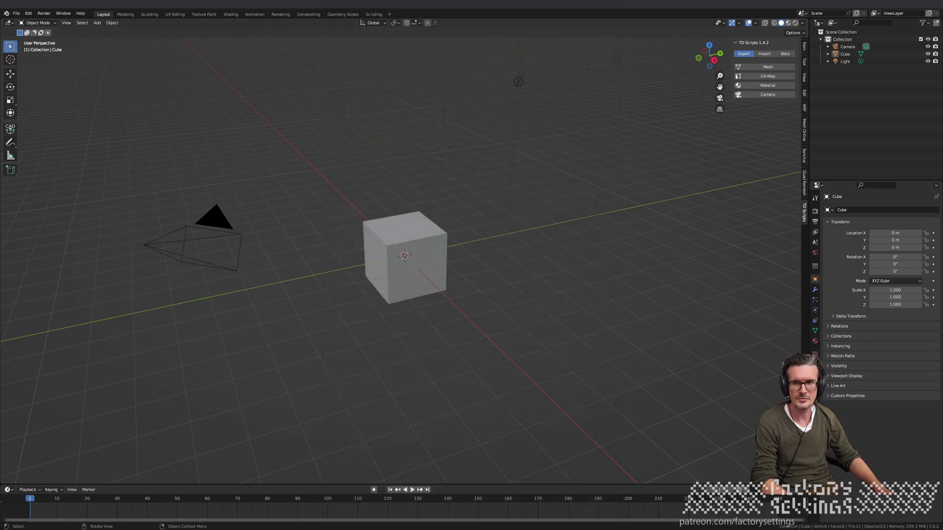
# Step: Search the add-on preferences for "td" and show the details of the TD Scripts 1.4.2 add-on
pyautogui.click(29, 13)
pyautogui.click(58, 125)
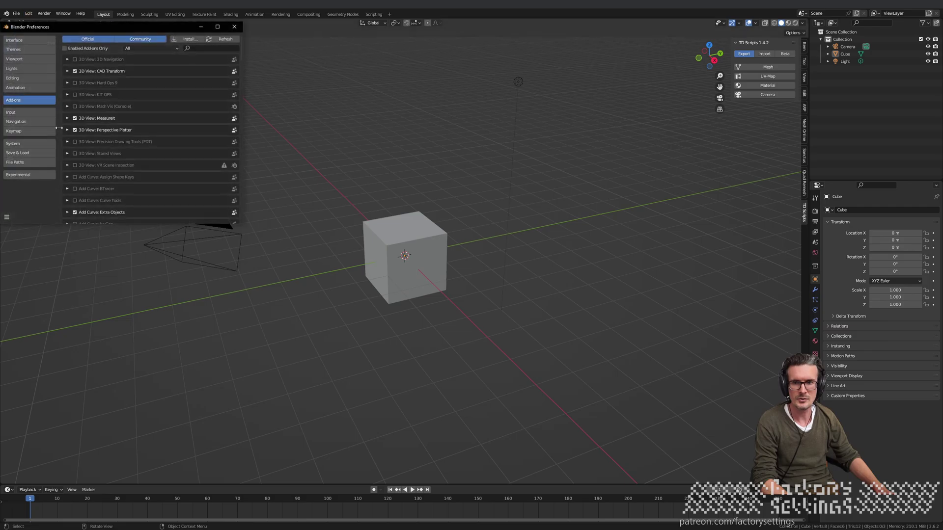
pyautogui.click(193, 48)
pyautogui.write('td')
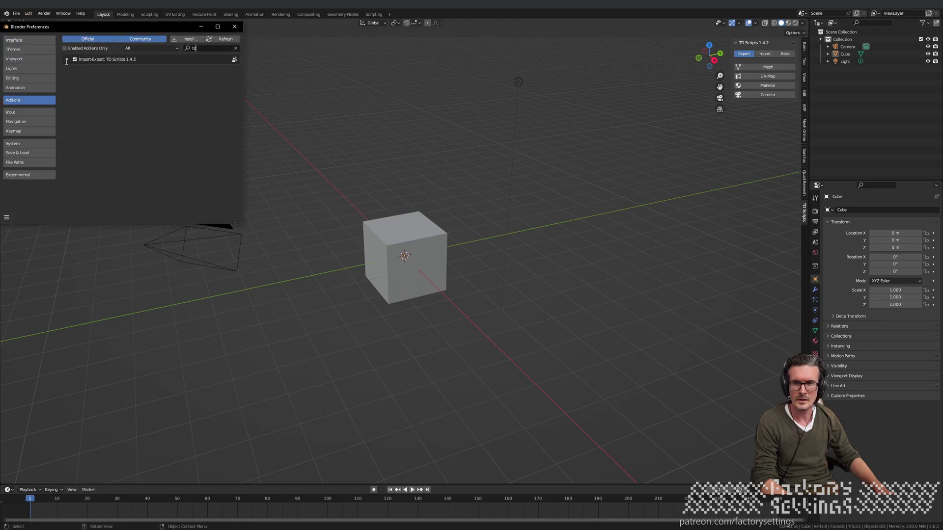
pyautogui.click(67, 59)
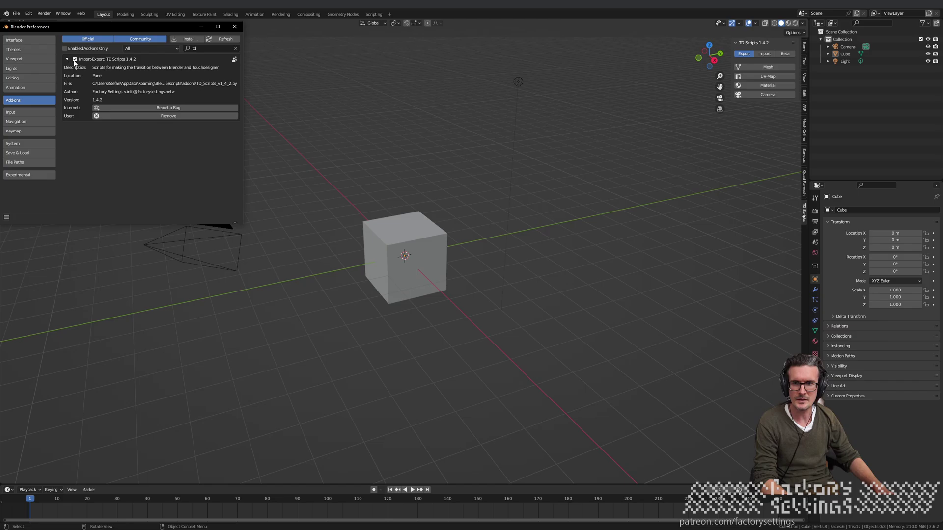
# Step: Switch to TouchDesigner, add the TD_SCRIPTS component from the palette to the network and show its parameters
pyautogui.hotkey('alt', 'Tab')
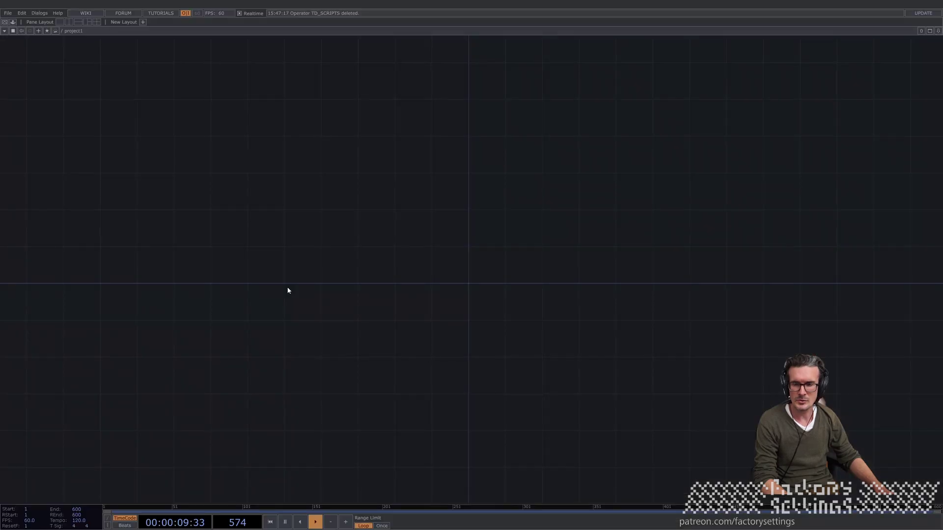
pyautogui.click(13, 22)
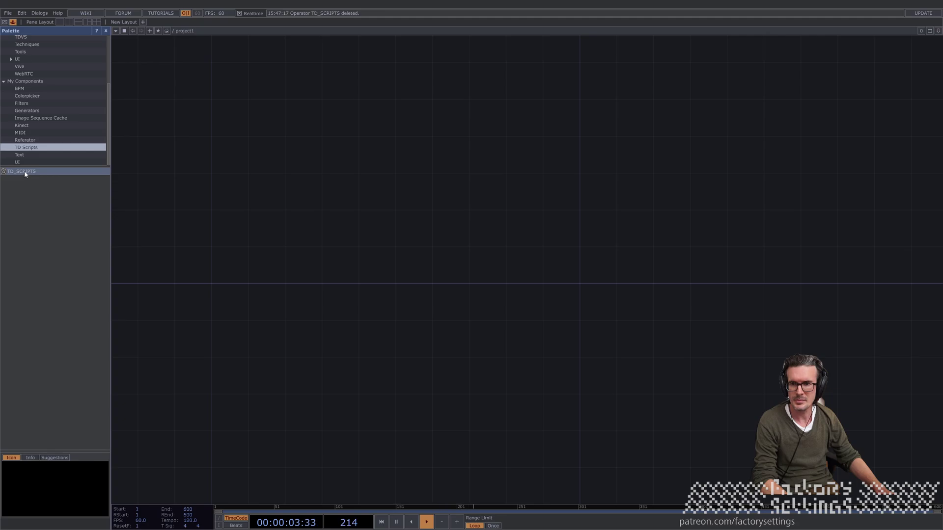
pyautogui.moveTo(25, 171); pyautogui.dragTo(137, 191)
pyautogui.moveTo(36, 174); pyautogui.dragTo(388, 201)
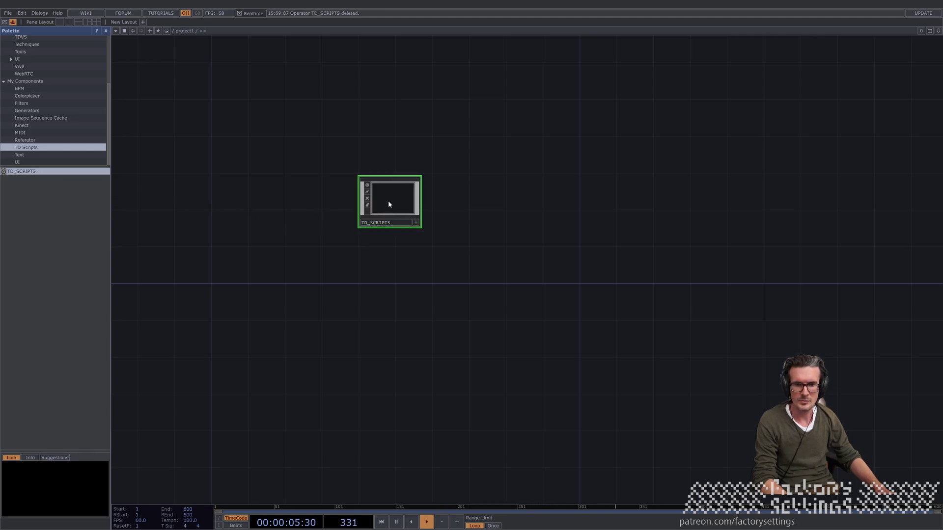
pyautogui.press('p')
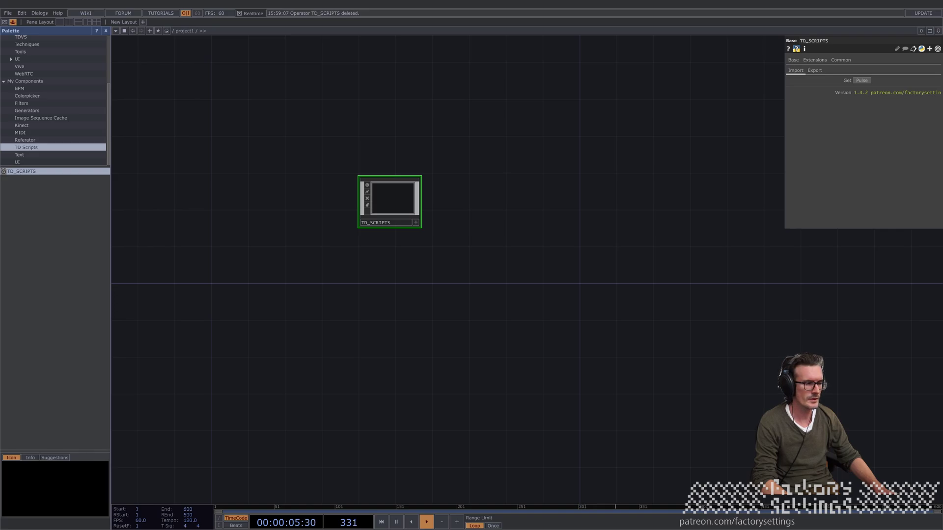
# Step: Switch to Blender and delete all default objects from the scene
pyautogui.hotkey('alt', 'Tab')
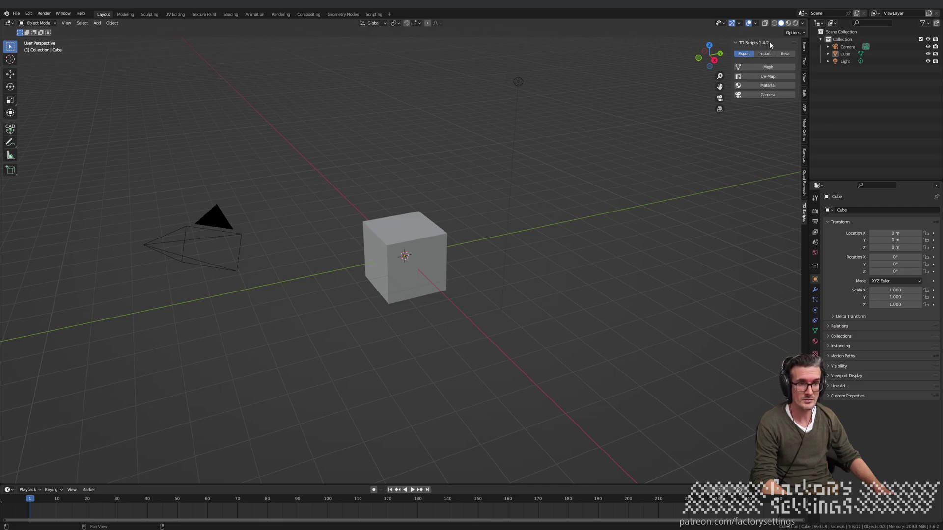
pyautogui.press('a')
pyautogui.press('x')
pyautogui.click(626, 237)
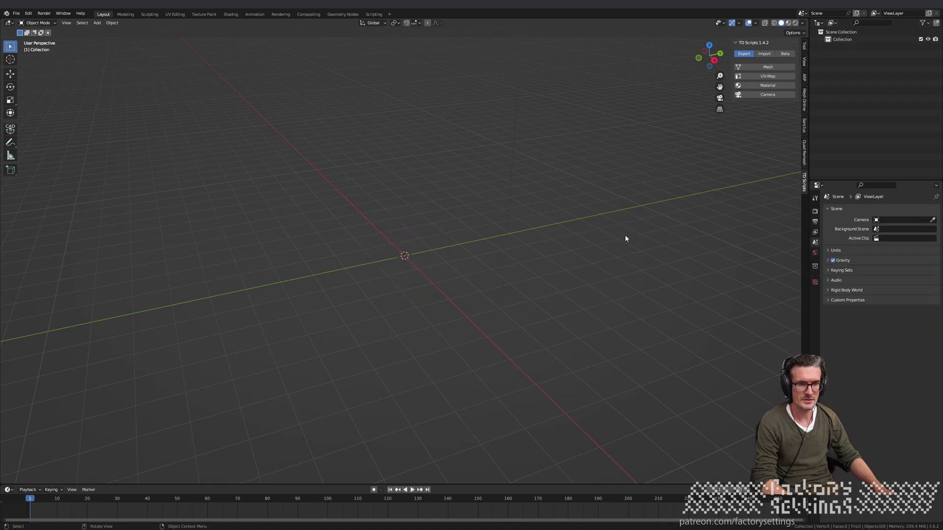
# Step: Add a Monkey mesh at the scene origin and keep it selected
pyautogui.hotkey('shift', 'a')
pyautogui.moveTo(535, 285)
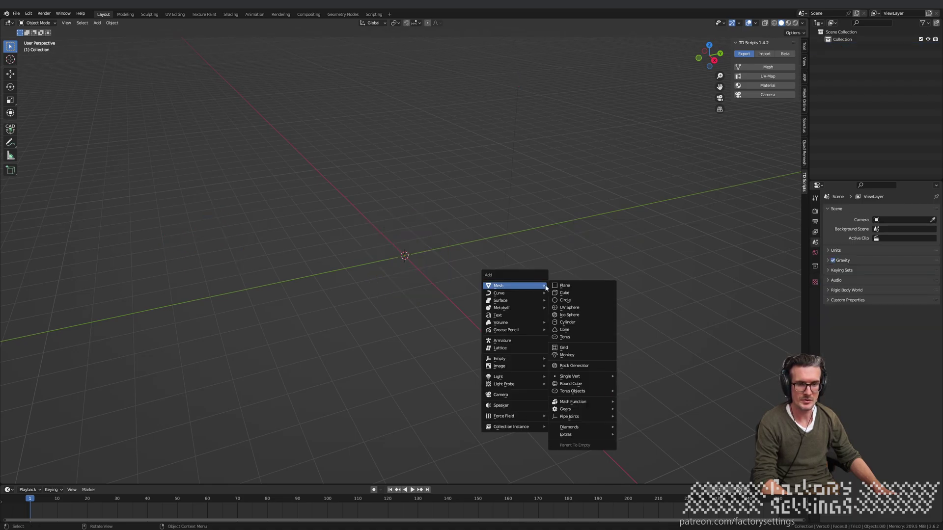
pyautogui.click(573, 355)
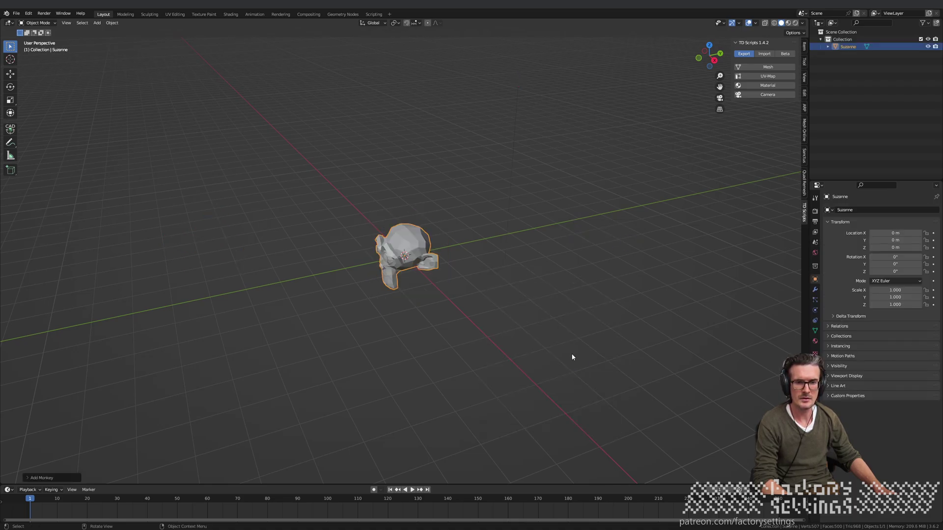
pyautogui.moveTo(391, 270); pyautogui.dragTo(476, 264, button='middle')
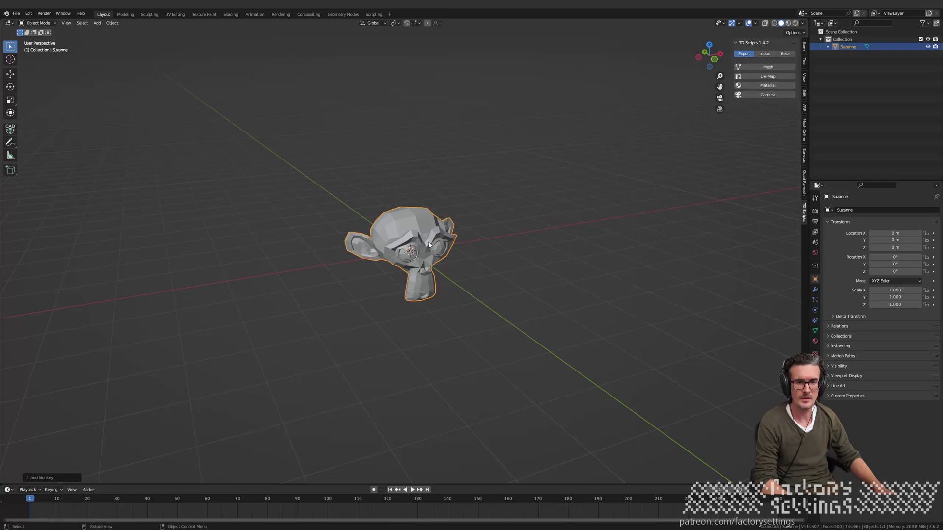
pyautogui.click(408, 228)
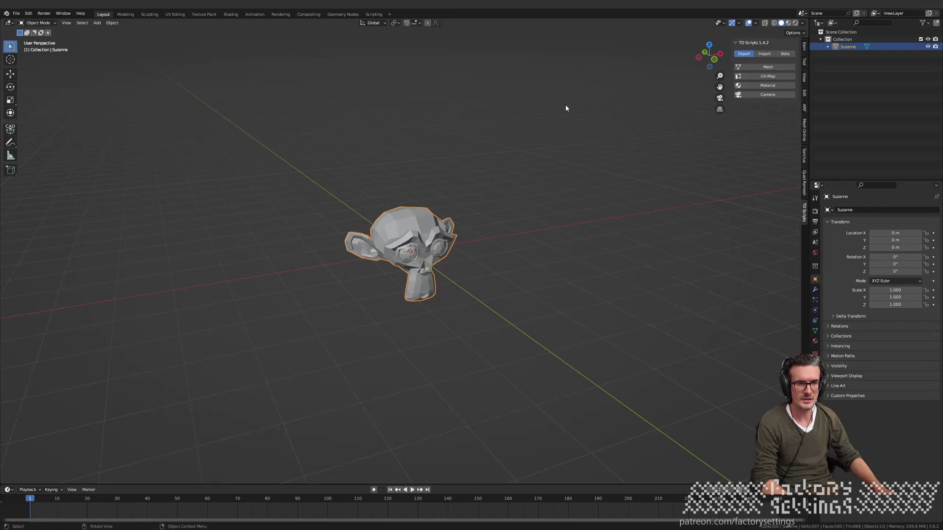
# Step: Export the monkey's mesh with TD Scripts, switch to TouchDesigner and import it through the TD_SCRIPTS component
pyautogui.click(767, 68)
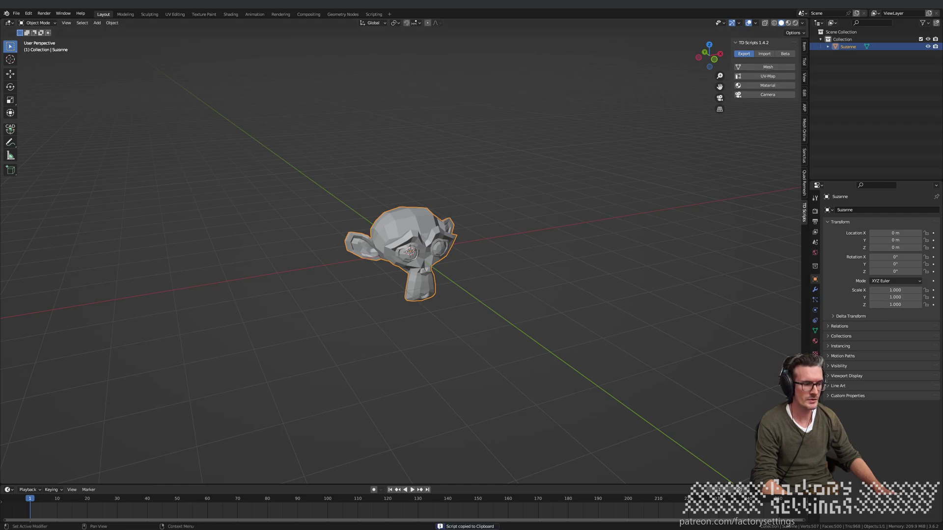
pyautogui.hotkey('alt', 'Tab')
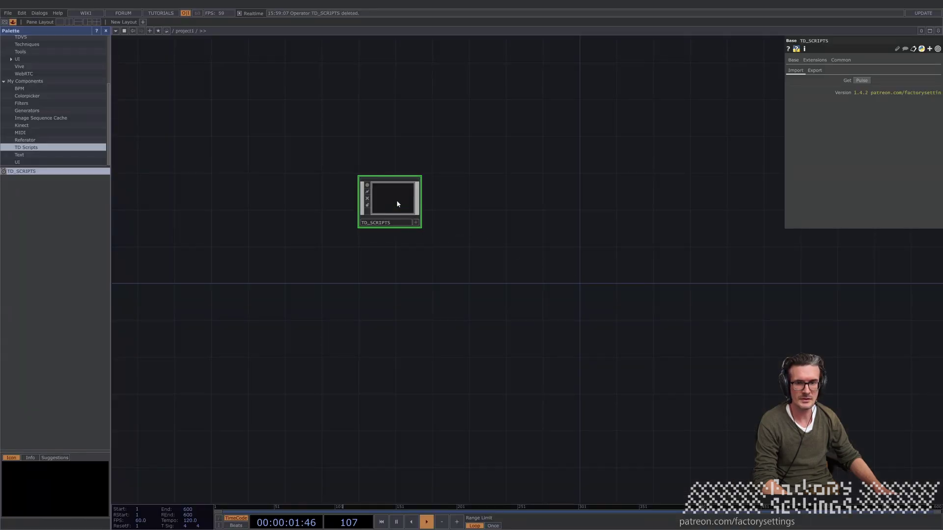
pyautogui.click(866, 81)
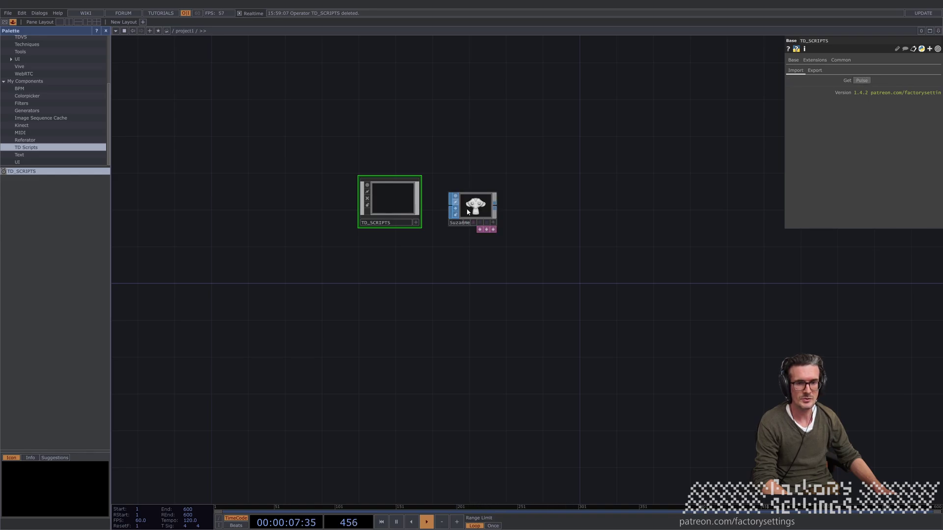
# Step: Examine the imported Suzanne operator and the DATs its geometry is built from
pyautogui.scroll(1, 474, 198)
pyautogui.scroll(3, 481, 200)
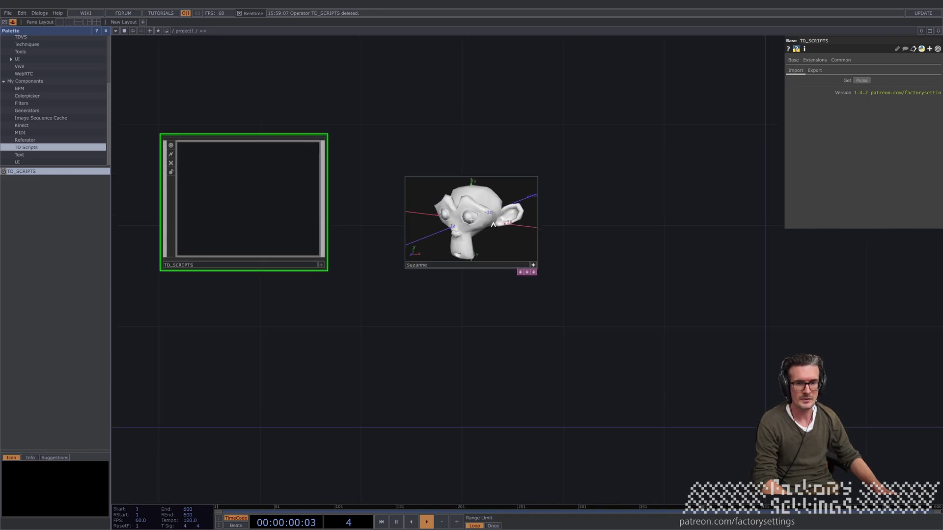
pyautogui.click(523, 273)
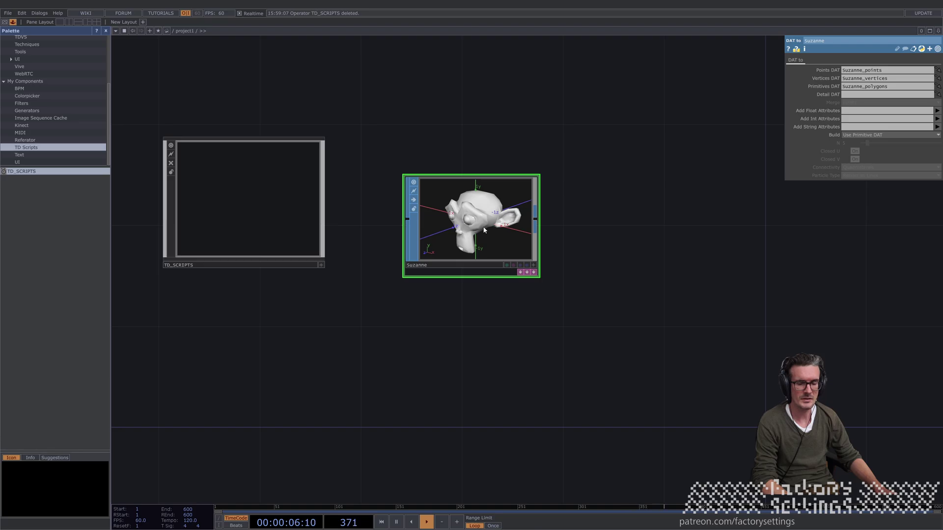
# Step: Switch to Blender, show the Beta export options of TD Scripts and enter Edit Mode on the monkey
pyautogui.hotkey('alt', 'Tab')
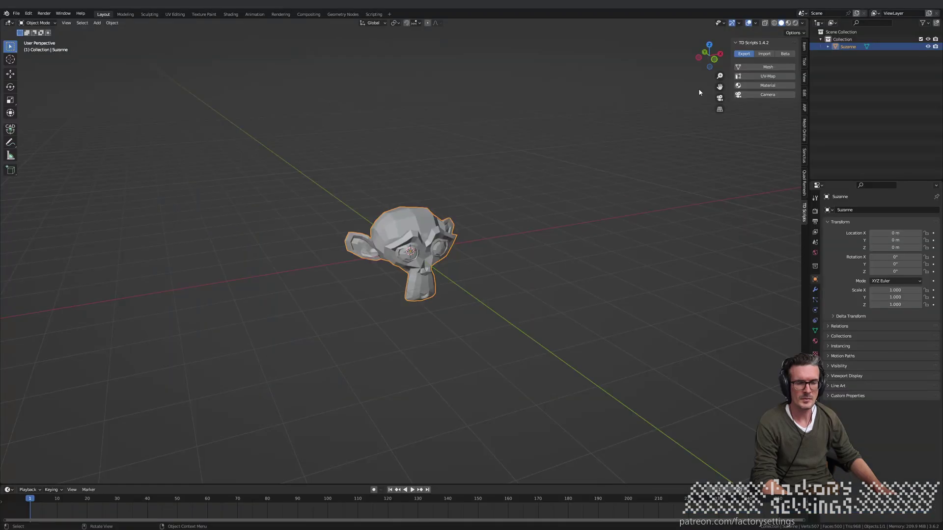
pyautogui.click(787, 54)
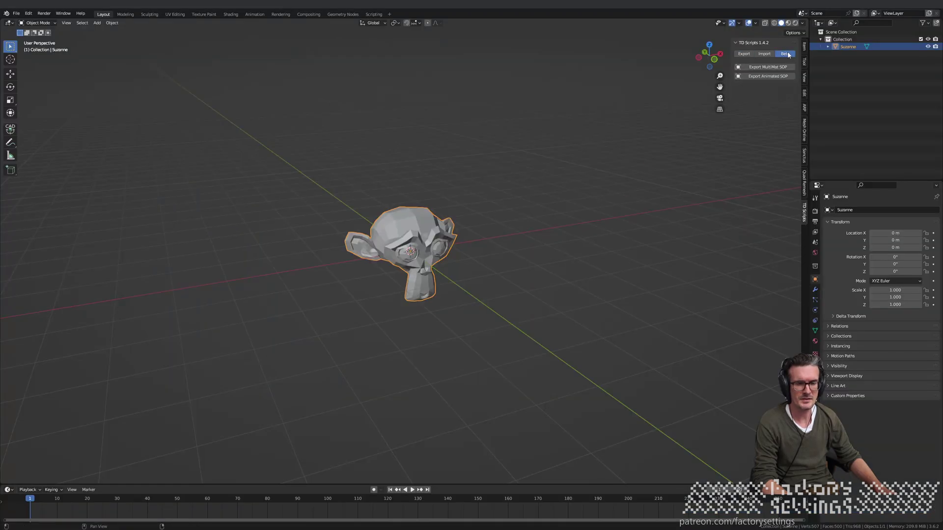
pyautogui.click(406, 253)
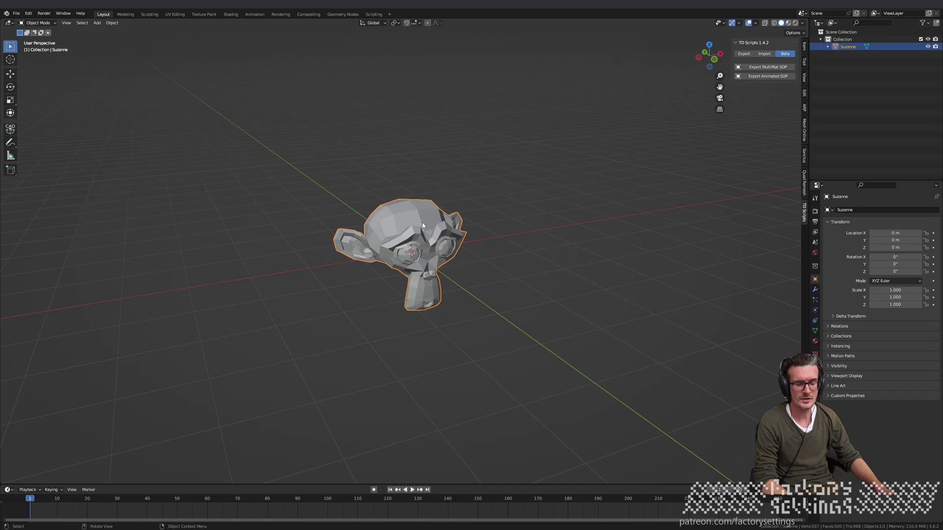
pyautogui.press('Tab')
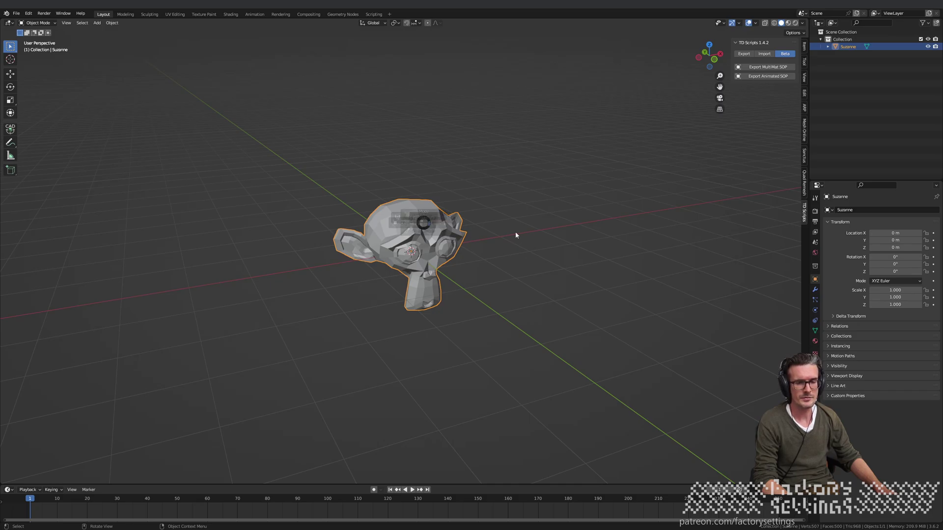
pyautogui.scroll(4, 761, 320)
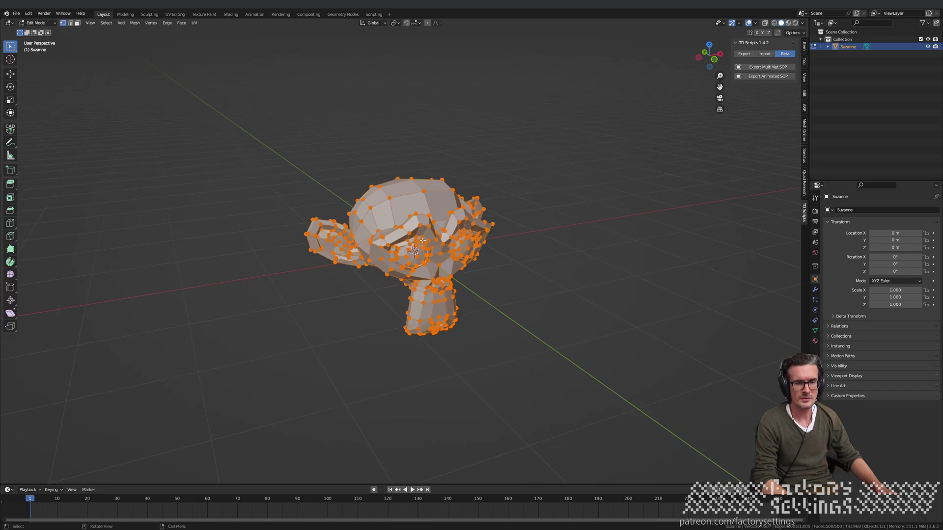
# Step: Give the monkey a new material with a bright green base color and display the viewport in material preview
pyautogui.click(815, 340)
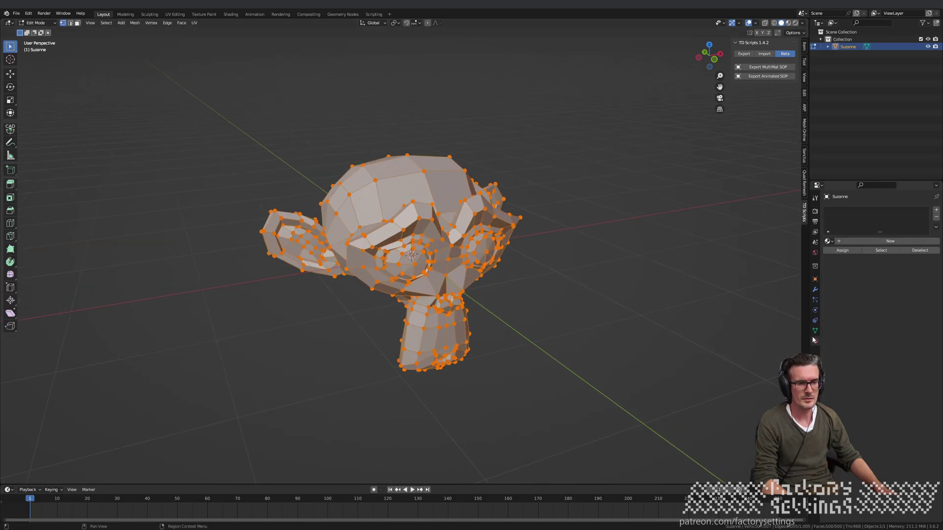
pyautogui.click(846, 242)
pyautogui.click(894, 330)
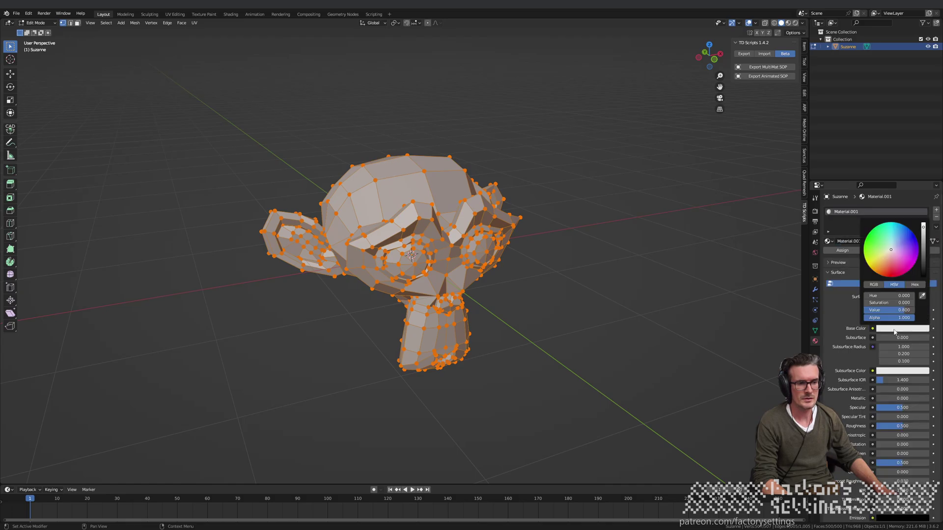
pyautogui.click(878, 257)
pyautogui.hotkey('alt', 'a')
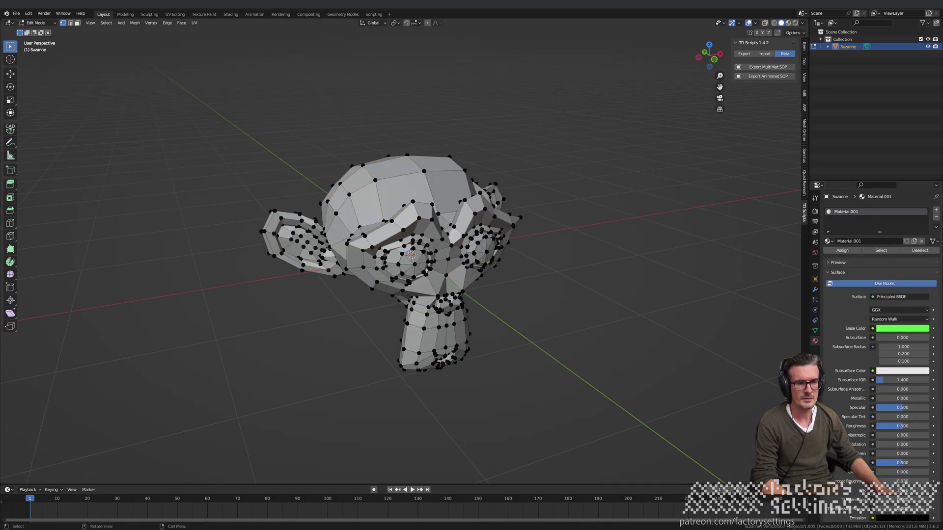
pyautogui.click(788, 23)
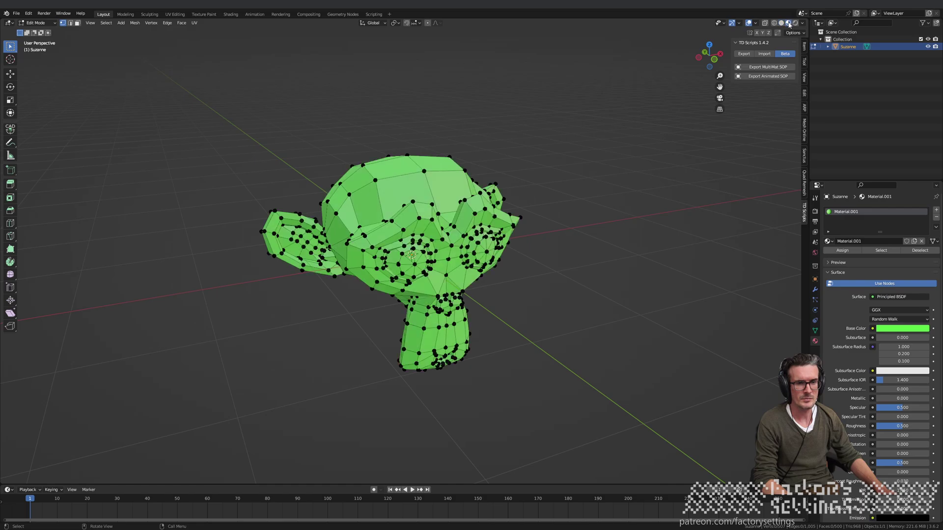
# Step: Select the faces of both of the monkey's eyes with circle select in face mode
pyautogui.scroll(2, 423, 263)
pyautogui.click(421, 265)
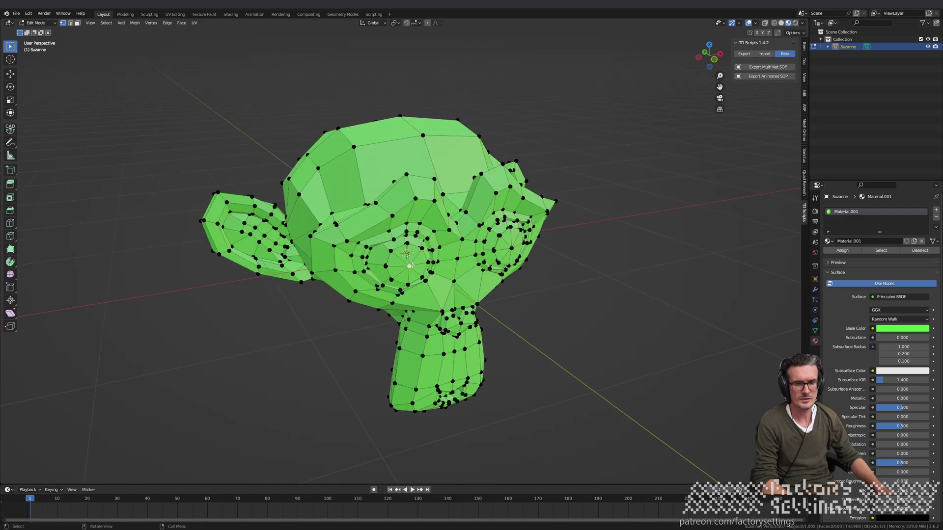
pyautogui.press('3')
pyautogui.press('c')
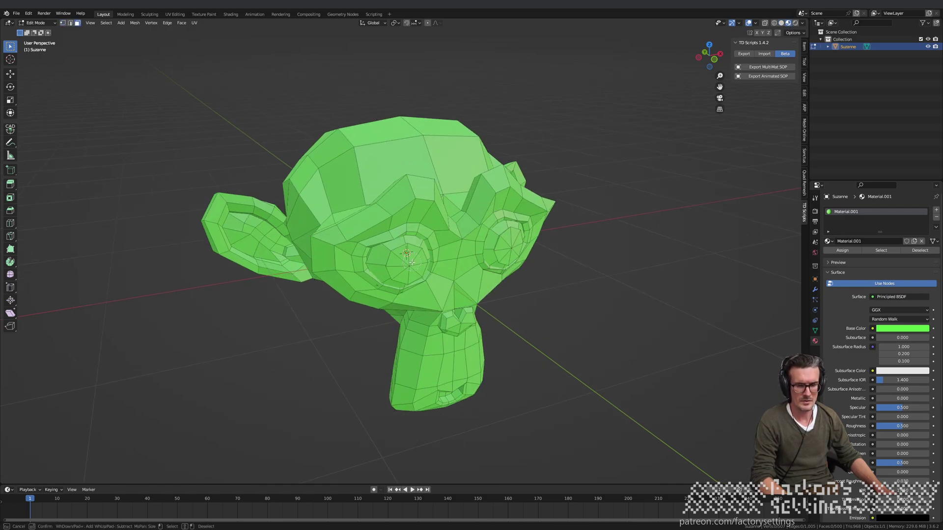
pyautogui.click(409, 263)
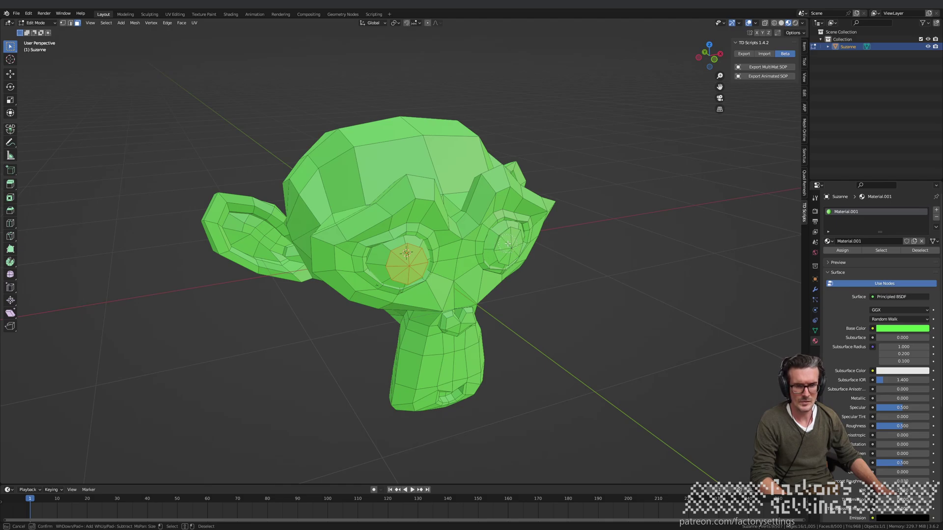
pyautogui.click(509, 248)
pyautogui.rightClick(791, 278)
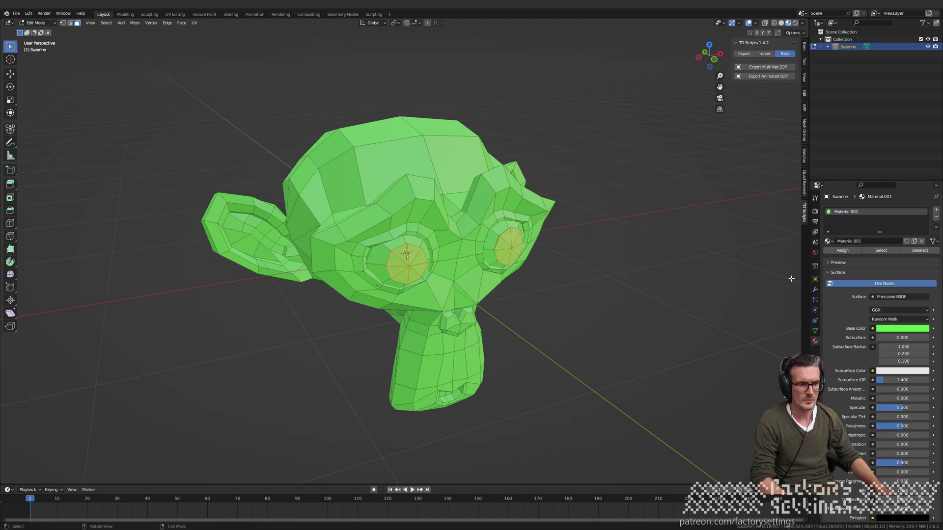
# Step: Add a second material with a blue base color of hue 0.671 and saturation 0.967, and assign it to the eye faces
pyautogui.click(936, 210)
pyautogui.click(851, 256)
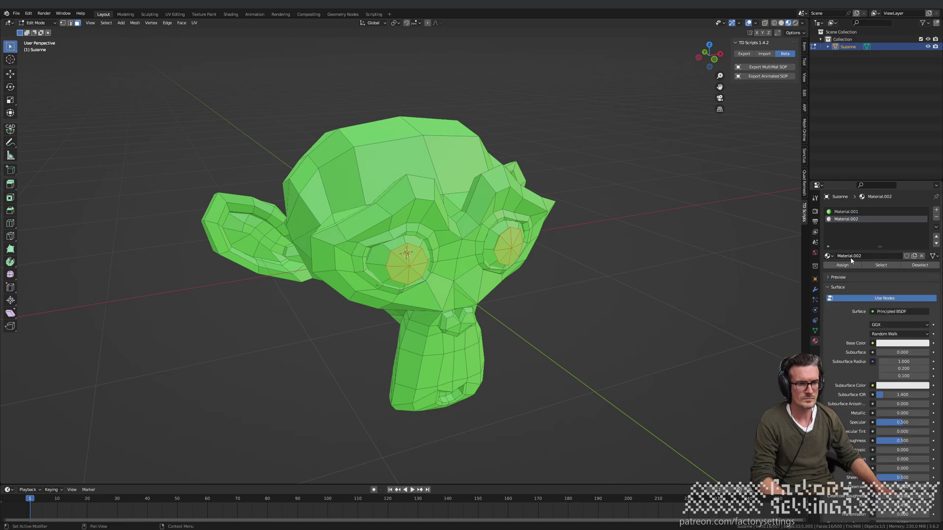
pyautogui.click(907, 345)
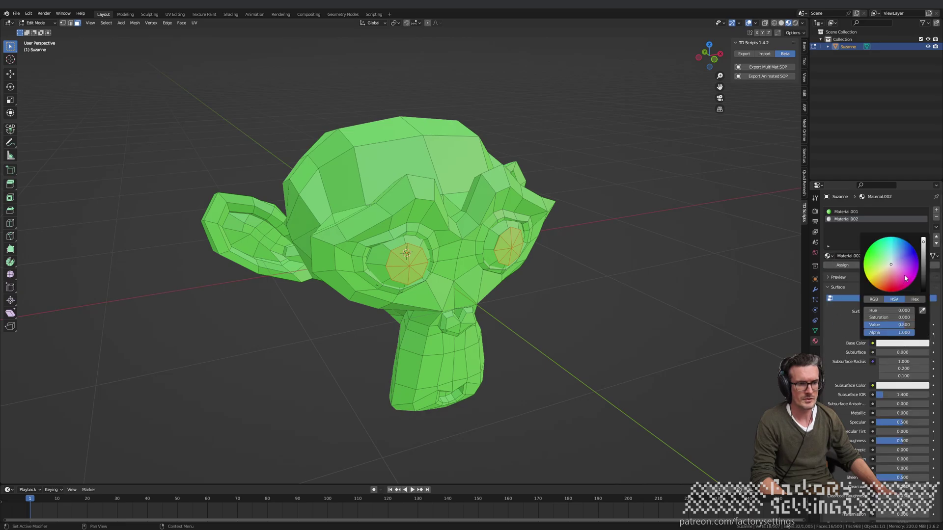
pyautogui.click(911, 256)
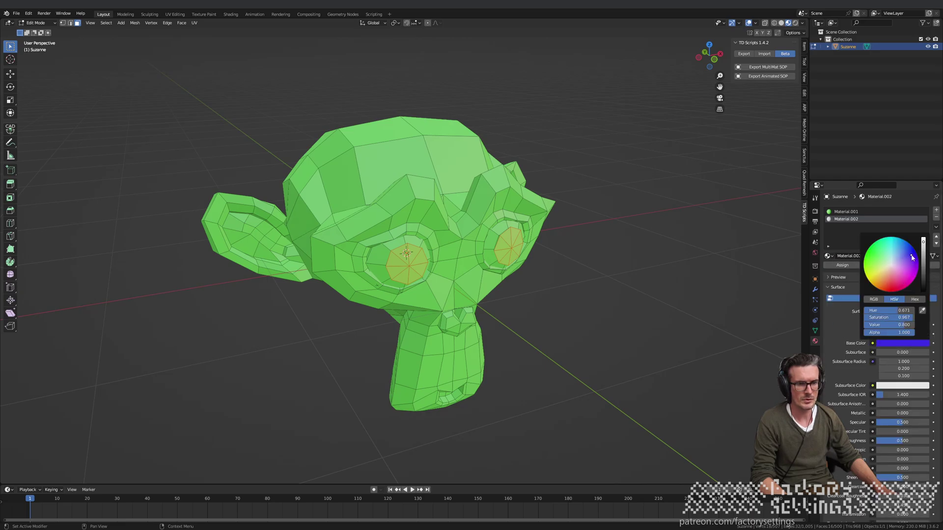
pyautogui.click(842, 265)
# Step: Select all faces of the monkey's muzzle around the mouth with circle select and deselect the faces of both eyes
pyautogui.moveTo(462, 367); pyautogui.dragTo(495, 335, button='middle')
pyautogui.press('c')
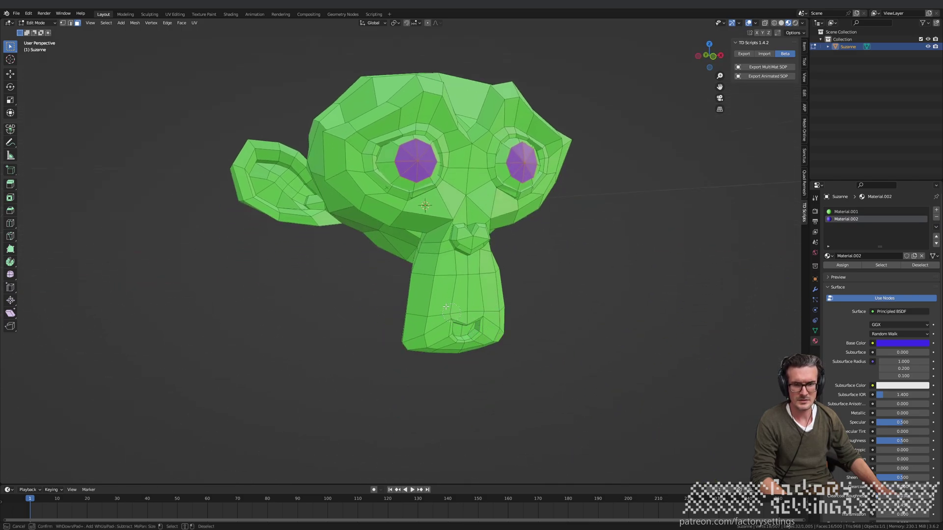
pyautogui.moveTo(431, 295)
pyautogui.mouseDown()
pyautogui.moveTo(485, 304)
pyautogui.moveTo(487, 338)
pyautogui.moveTo(471, 349)
pyautogui.moveTo(416, 317)
pyautogui.moveTo(435, 334)
pyautogui.moveTo(471, 312)
pyautogui.moveTo(498, 316)
pyautogui.moveTo(495, 292)
pyautogui.moveTo(473, 343)
pyautogui.moveTo(431, 355)
pyautogui.moveTo(444, 339)
pyautogui.mouseUp()
pyautogui.rightClick(456, 310)
pyautogui.hotkey('shift', 'l')
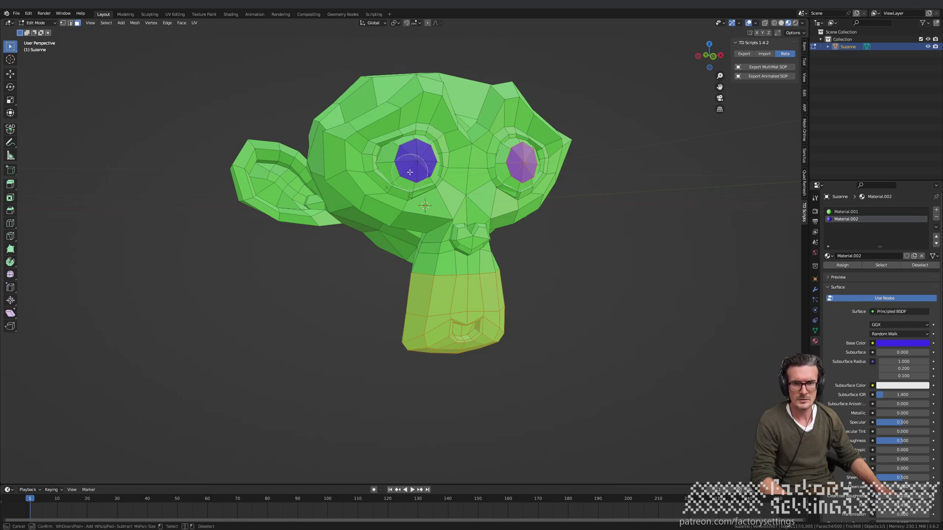
pyautogui.hotkey('shift', 'l')
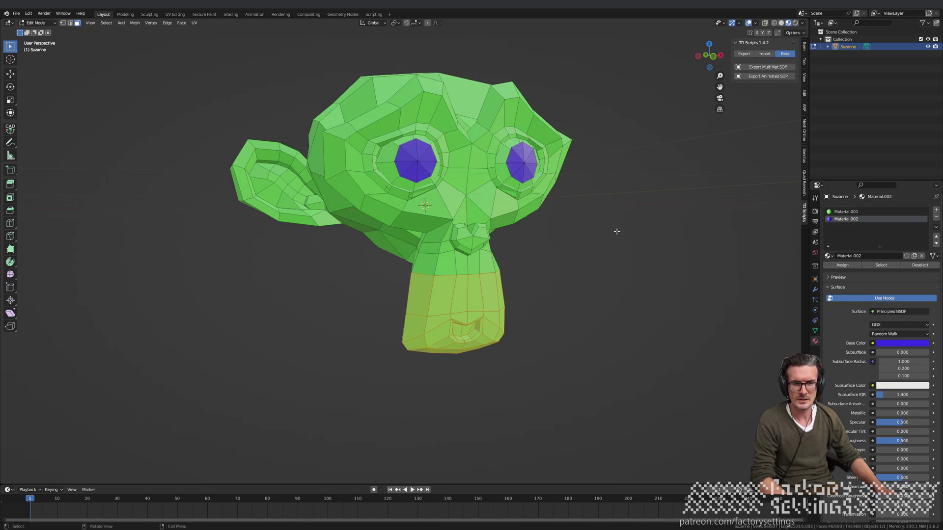
# Step: Add a third material with a red base color and assign it to the selected muzzle faces
pyautogui.click(936, 210)
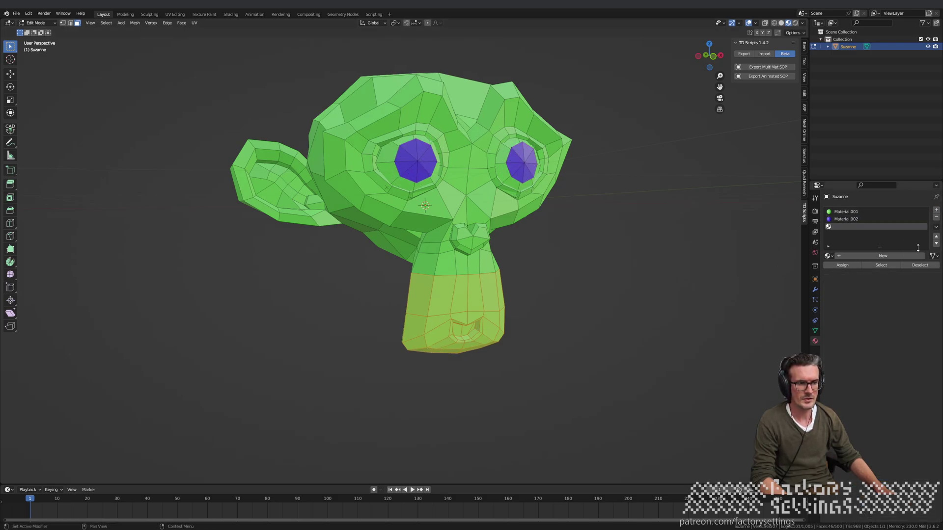
pyautogui.click(841, 256)
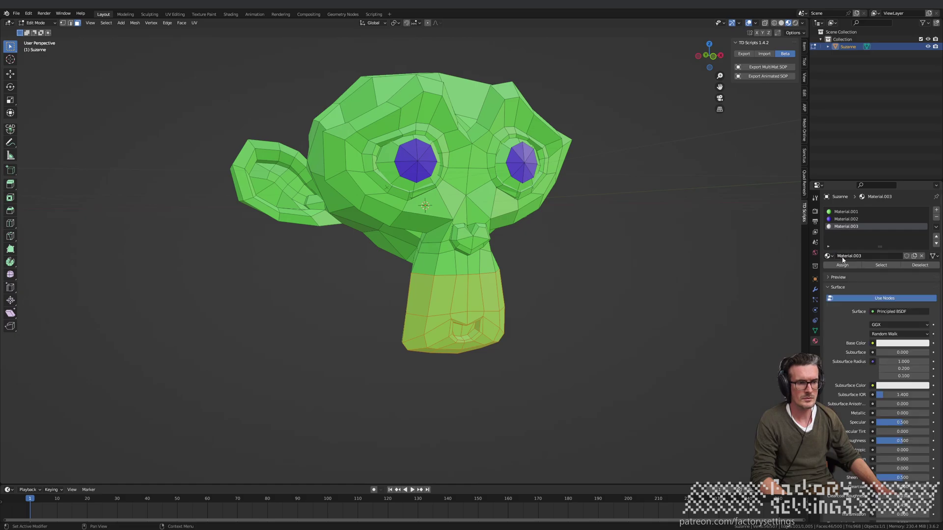
pyautogui.click(907, 343)
pyautogui.click(892, 285)
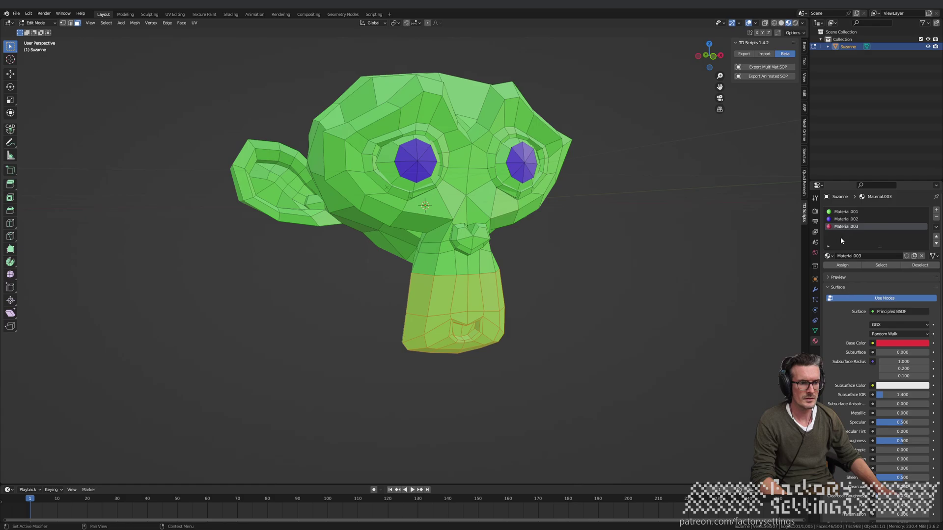
pyautogui.click(843, 265)
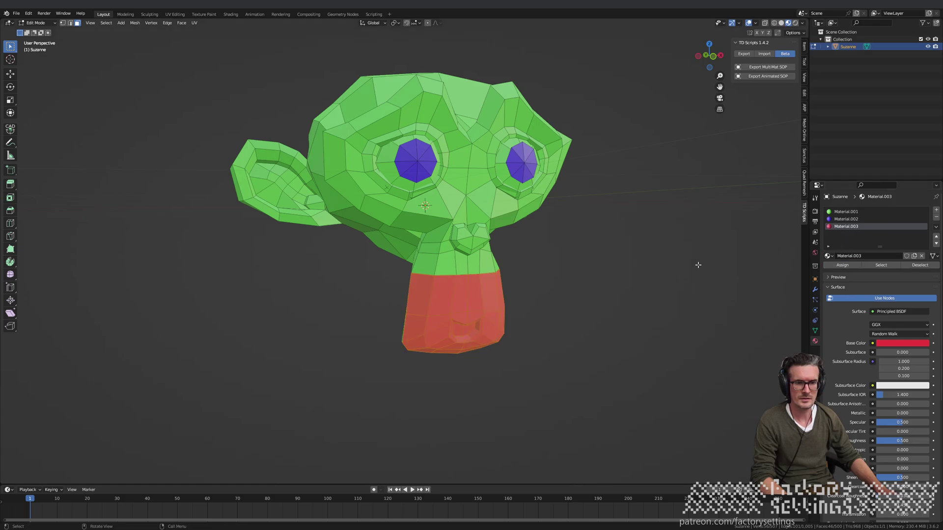
# Step: Rename the monkey's three materials by their colors as green, blue and red
pyautogui.doubleClick(844, 212)
pyautogui.write('green')
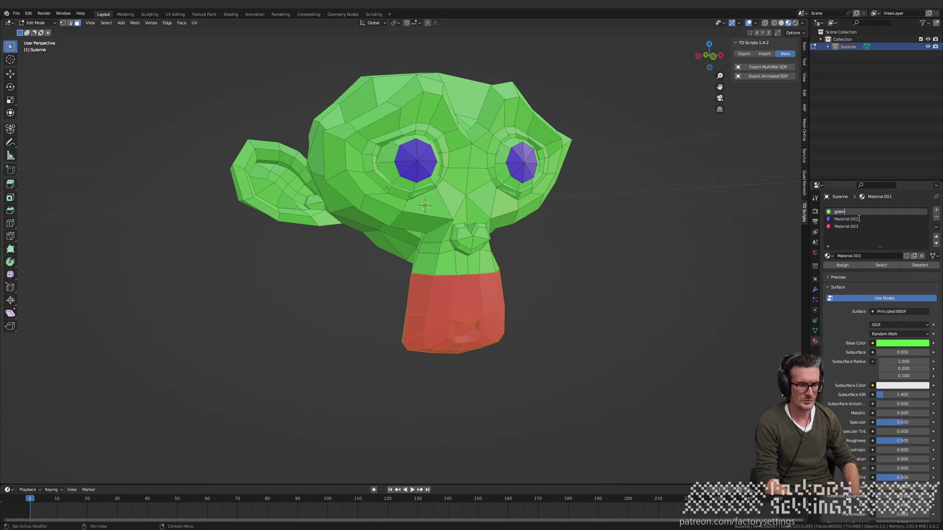
pyautogui.click(848, 220)
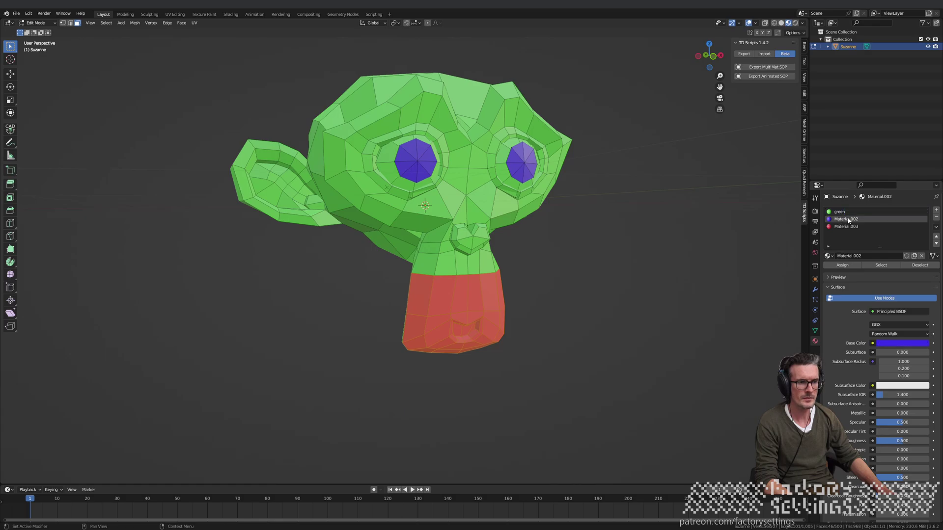
pyautogui.doubleClick(848, 220)
pyautogui.write('blue')
pyautogui.doubleClick(842, 227)
pyautogui.write('re')
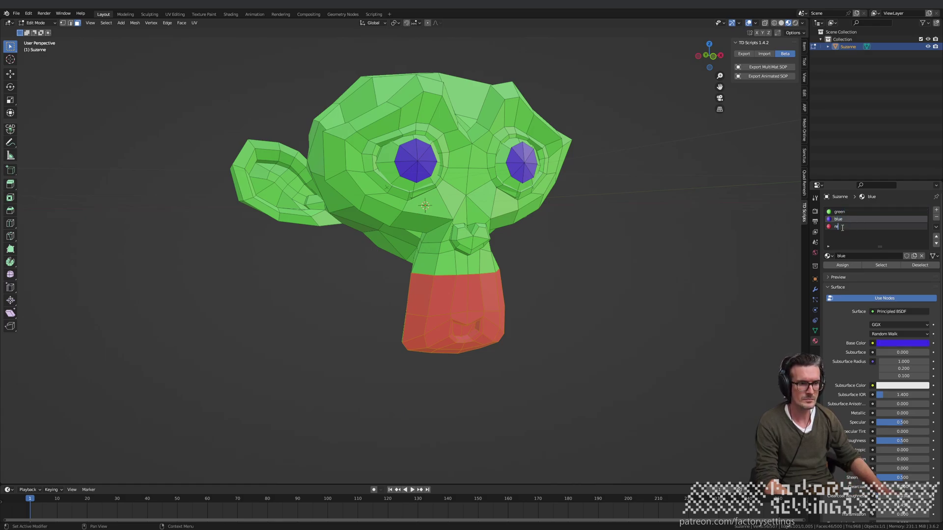
pyautogui.write('d')
pyautogui.press('Return')
# Step: Return to Object Mode and export the monkey as a MultiMat SOP with TD Scripts
pyautogui.press('Tab')
pyautogui.scroll(-2, 485, 151)
pyautogui.moveTo(485, 151); pyautogui.dragTo(476, 219, button='middle')
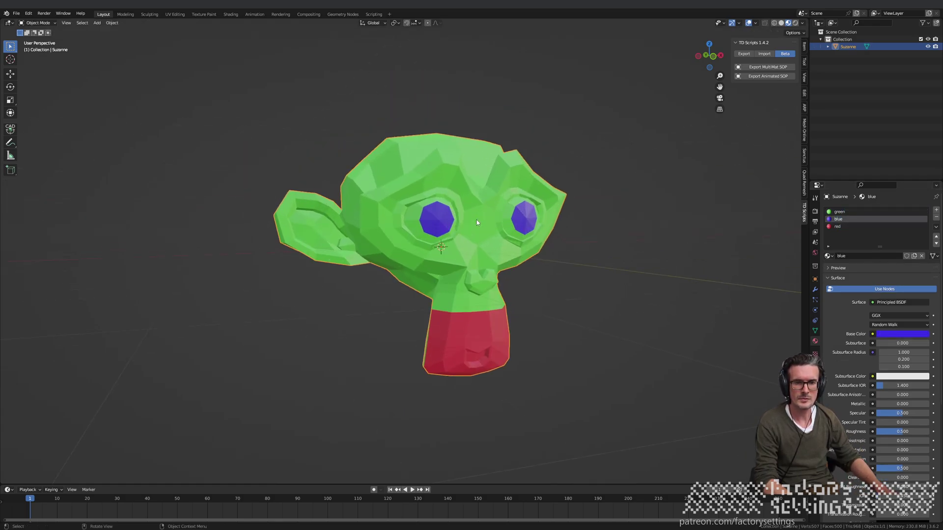
pyautogui.scroll(-3, 490, 208)
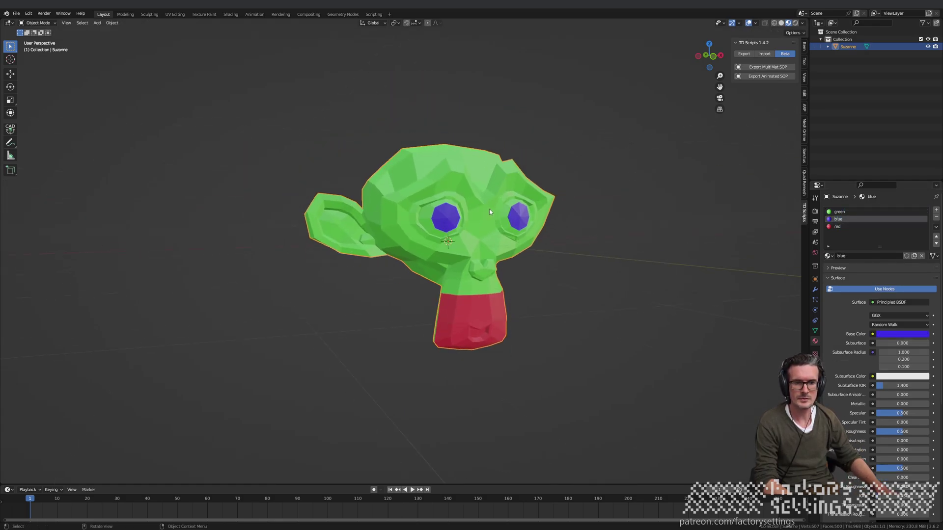
pyautogui.click(771, 69)
# Step: Switch to TouchDesigner and import the exported monkey into the project network with the TD_SCRIPTS component
pyautogui.hotkey('alt', 'Tab')
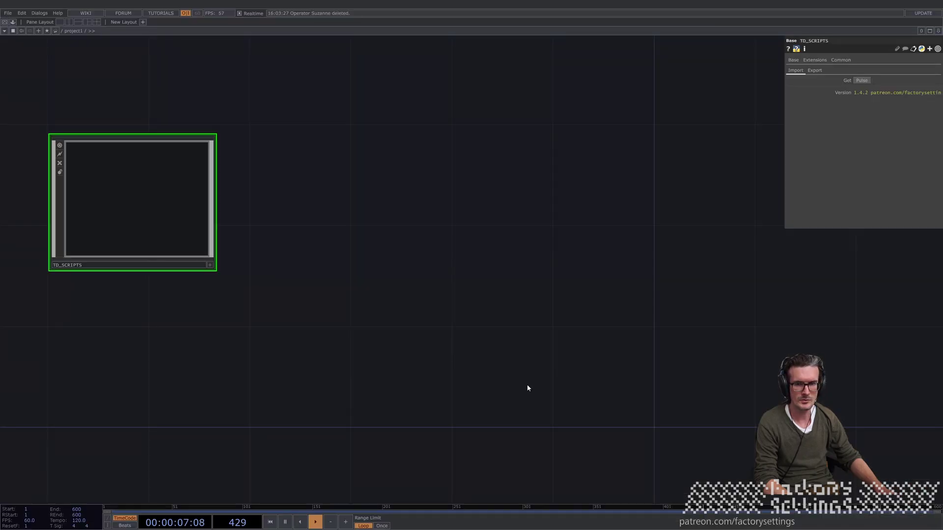
pyautogui.click(862, 80)
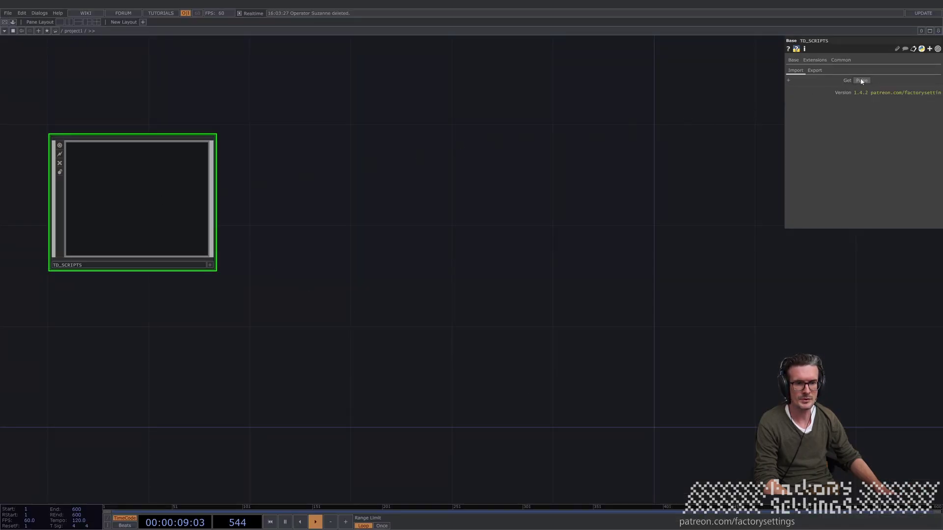
pyautogui.click(301, 188)
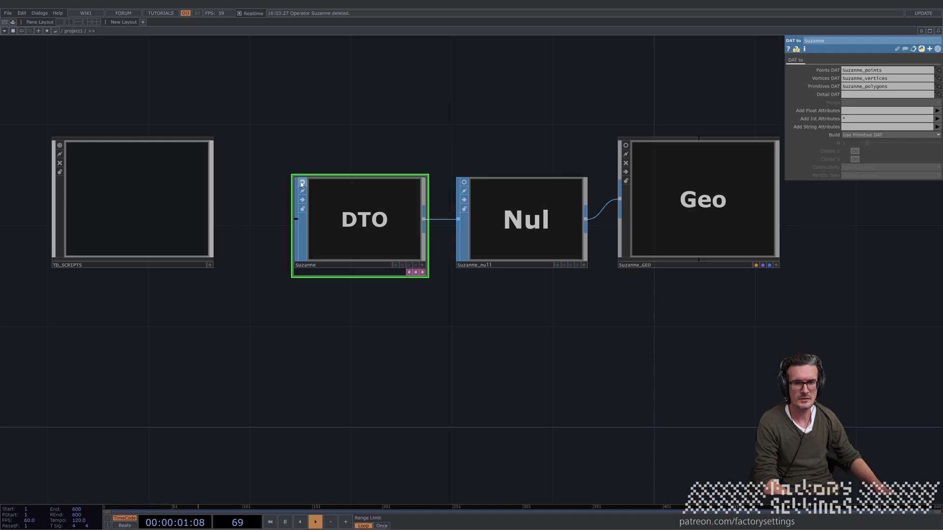
# Step: Turn on the viewers of the Suzanne and Suzanne_GEO operators, and rotate the monkey in the Suzanne_GEO viewer
pyautogui.click(302, 183)
pyautogui.moveTo(648, 304); pyautogui.dragTo(590, 365)
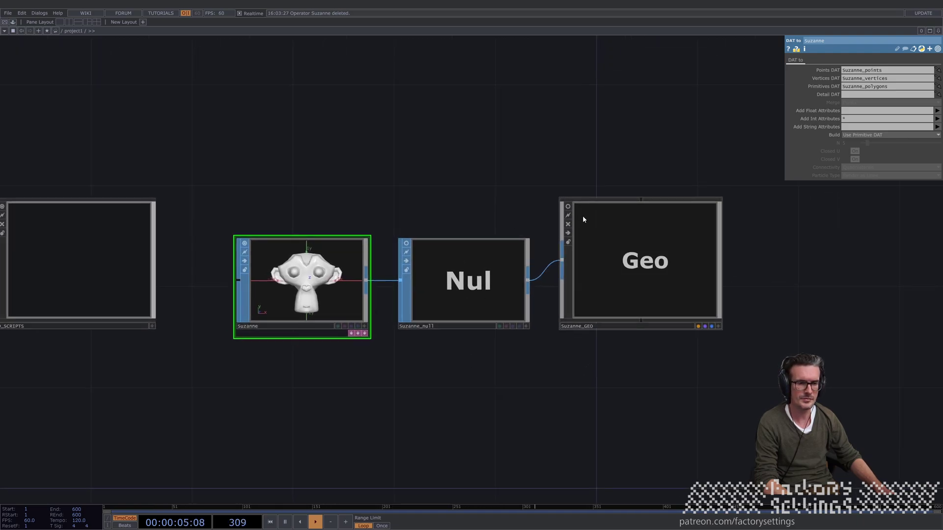
pyautogui.click(568, 206)
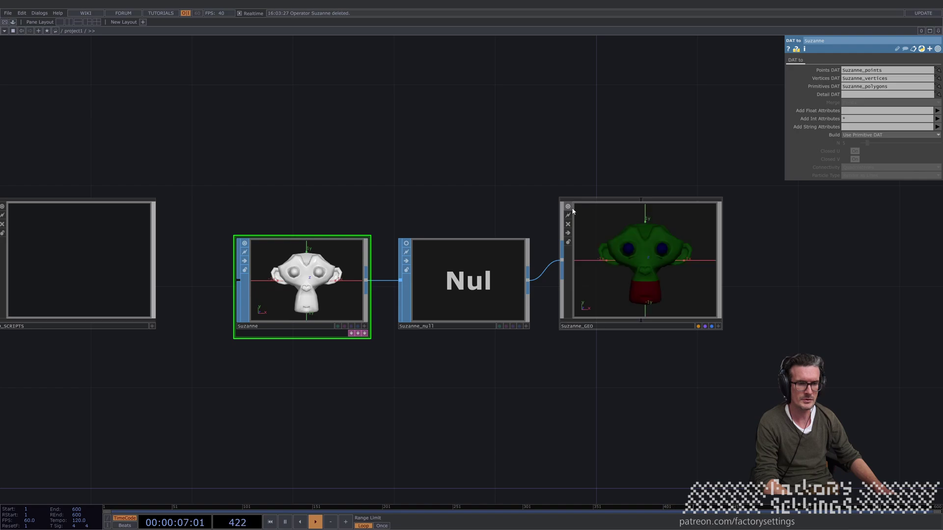
pyautogui.click(718, 326)
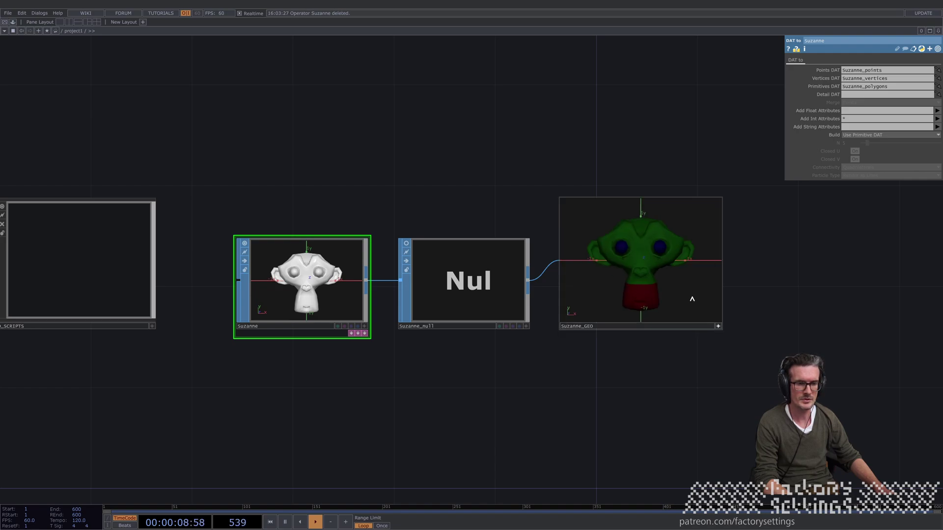
pyautogui.moveTo(691, 299); pyautogui.dragTo(656, 263)
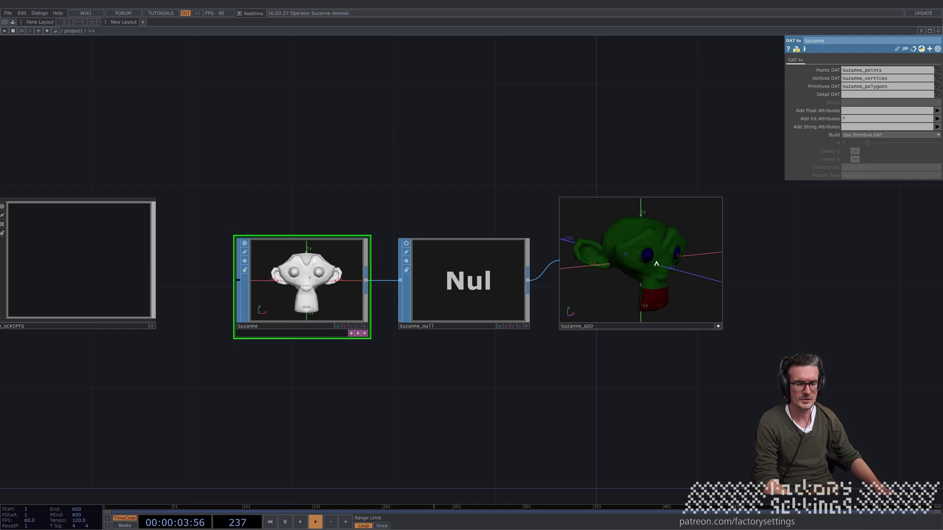
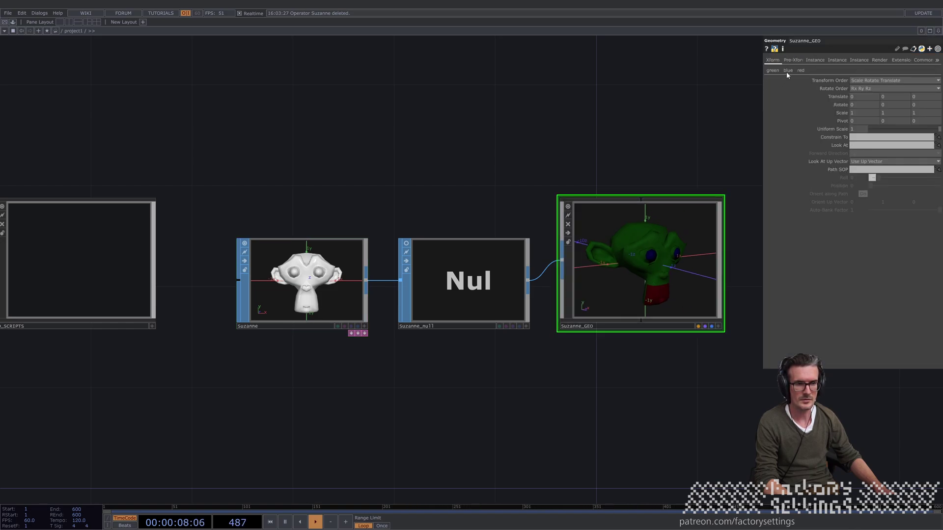
# Step: Examine the green, blue and red material parameters of Suzanne_GEO, including the metallic and roughness settings
pyautogui.moveTo(695, 131); pyautogui.dragTo(677, 143)
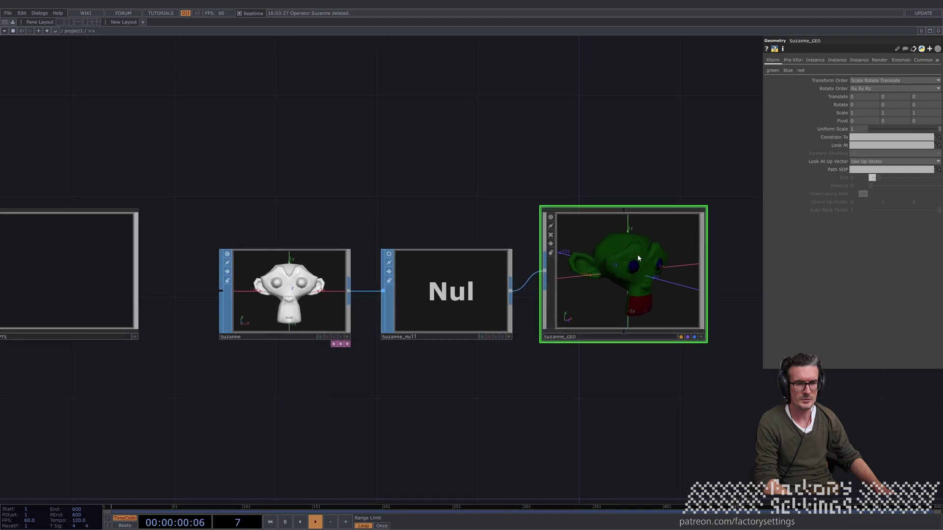
pyautogui.click(773, 72)
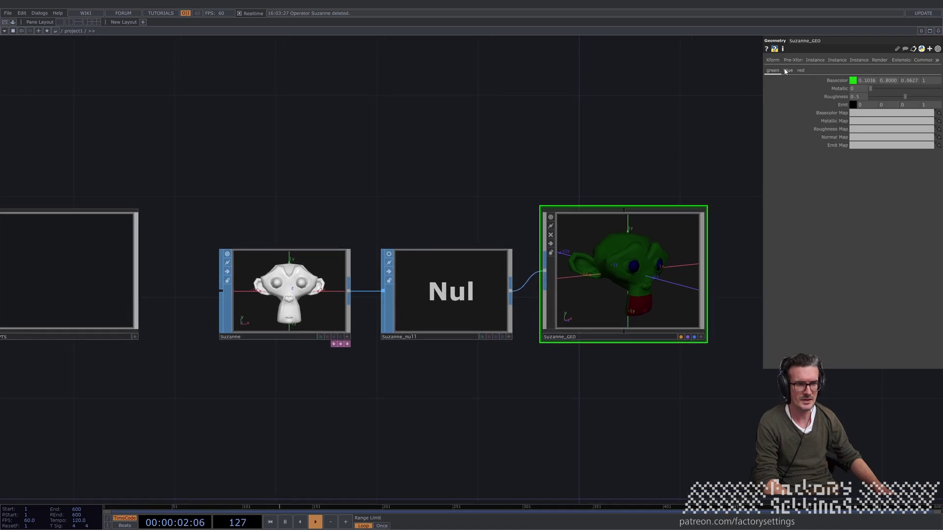
pyautogui.click(787, 71)
pyautogui.click(794, 71)
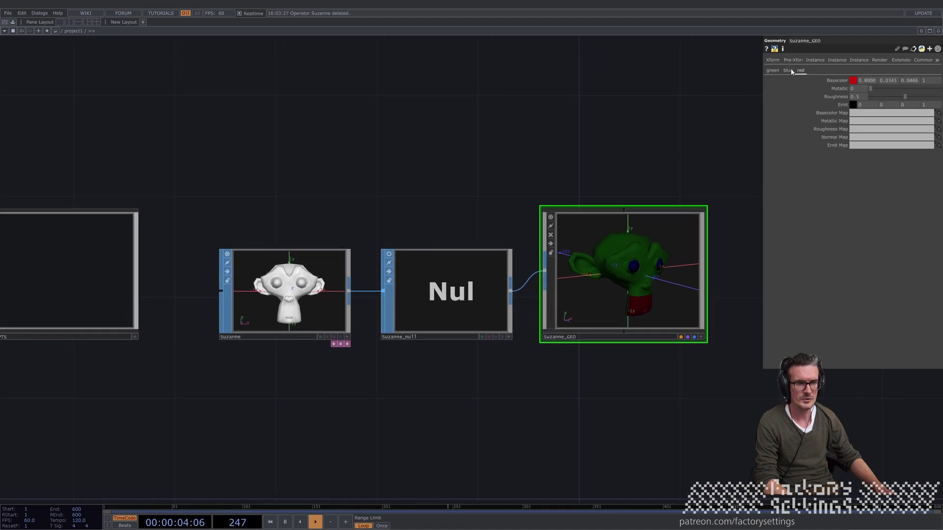
pyautogui.click(773, 71)
pyautogui.scroll(3, 650, 268)
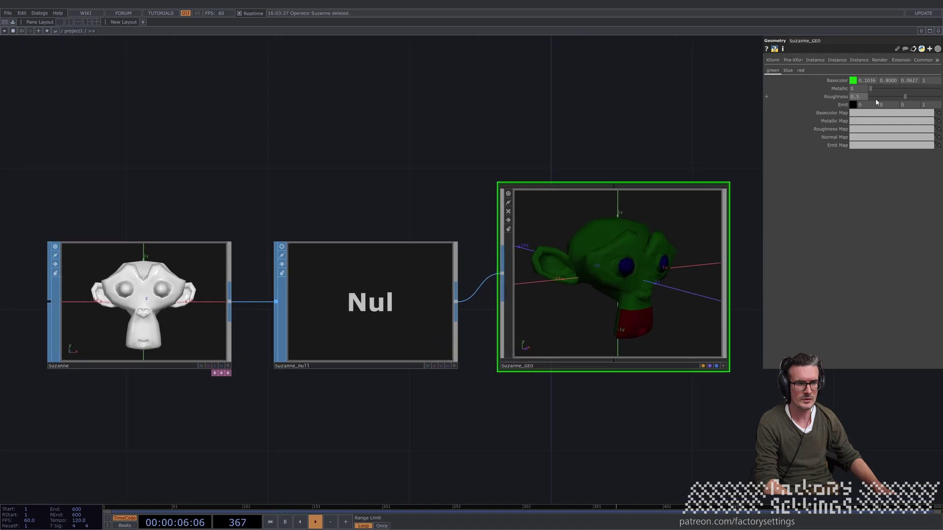
pyautogui.moveTo(872, 90)
pyautogui.mouseDown()
pyautogui.moveTo(900, 97)
pyautogui.moveTo(868, 98)
pyautogui.moveTo(912, 97)
pyautogui.mouseUp()
# Step: Change the blue material's base color on Suzanne_GEO to magenta (0.9058, 0, 1) and set its roughness to about 0.346
pyautogui.click(788, 70)
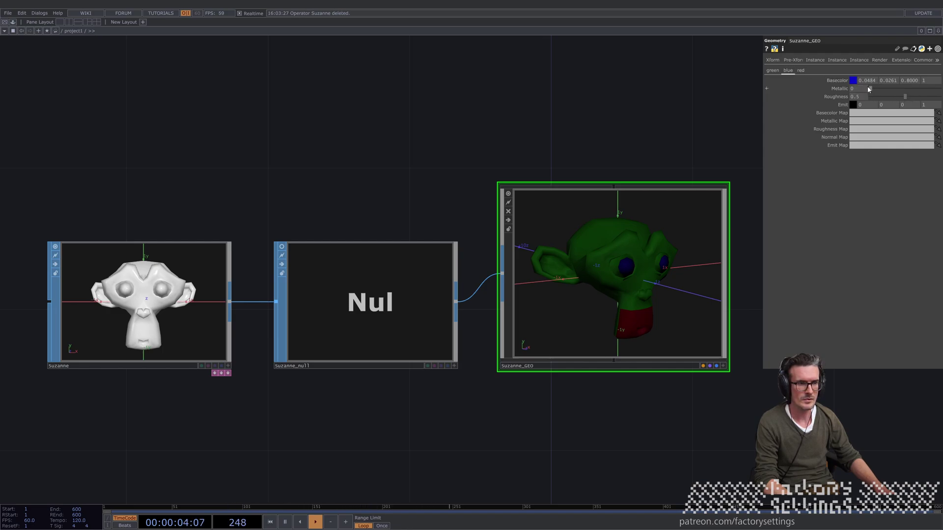
pyautogui.click(852, 80)
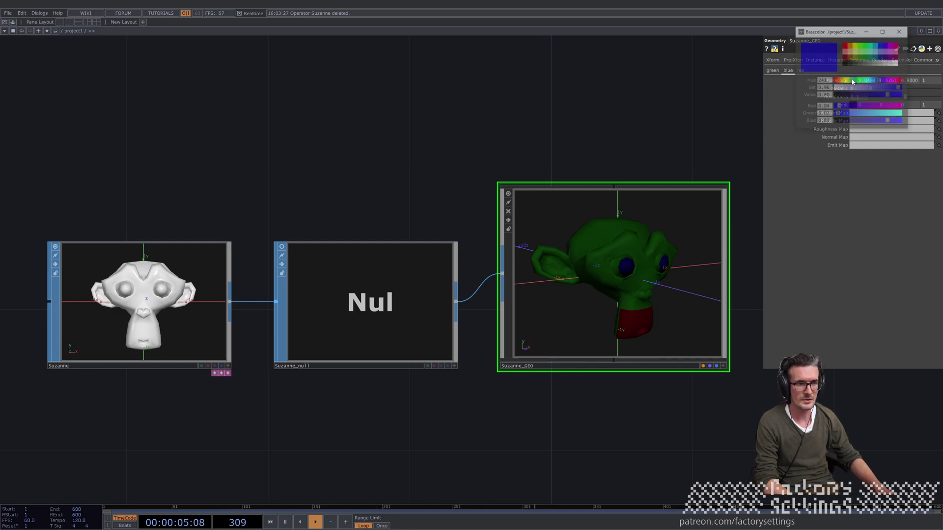
pyautogui.click(893, 47)
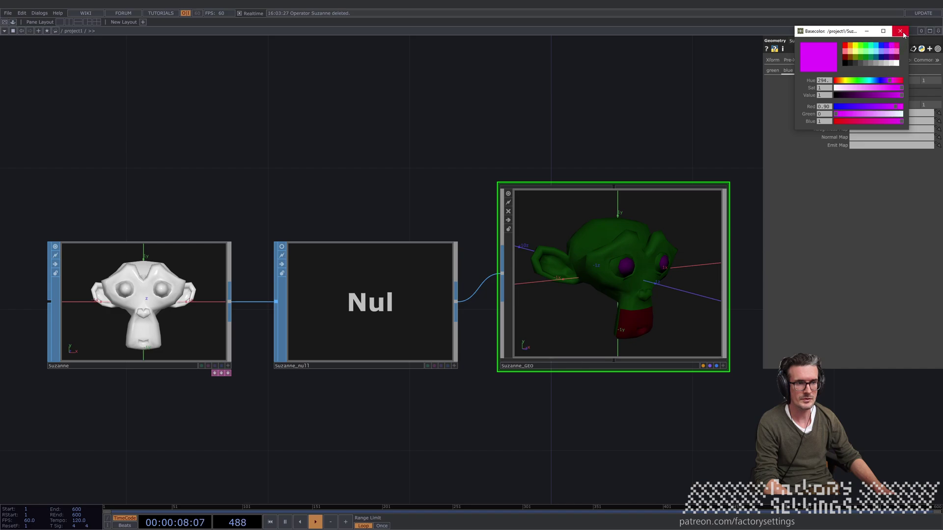
pyautogui.click(900, 31)
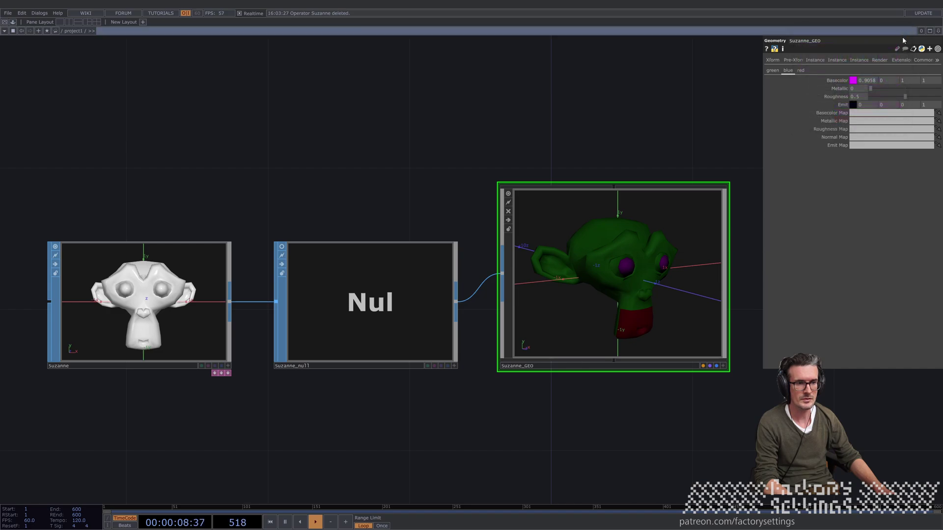
pyautogui.click(867, 91)
pyautogui.click(894, 95)
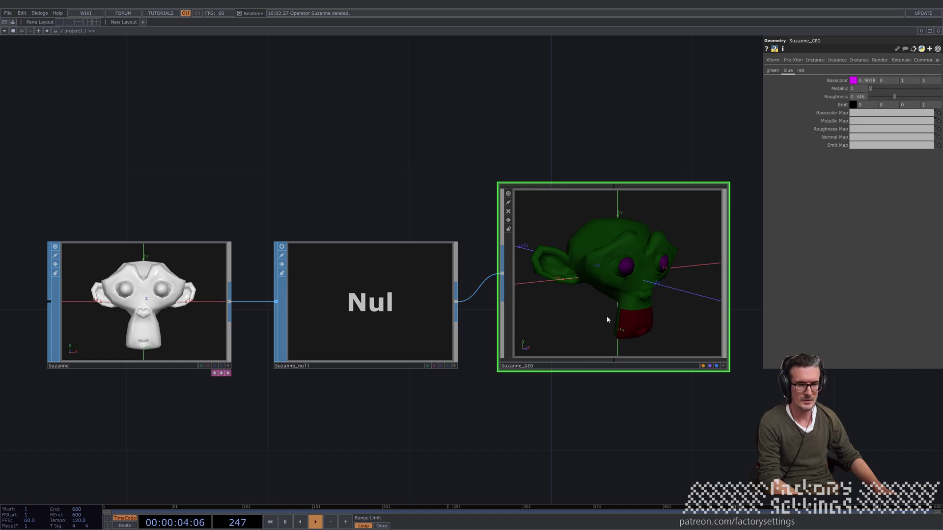
# Step: Go inside Suzanne_GEO and examine its network and the texture map operators within the green base
pyautogui.press('i')
pyautogui.moveTo(368, 343); pyautogui.dragTo(414, 351)
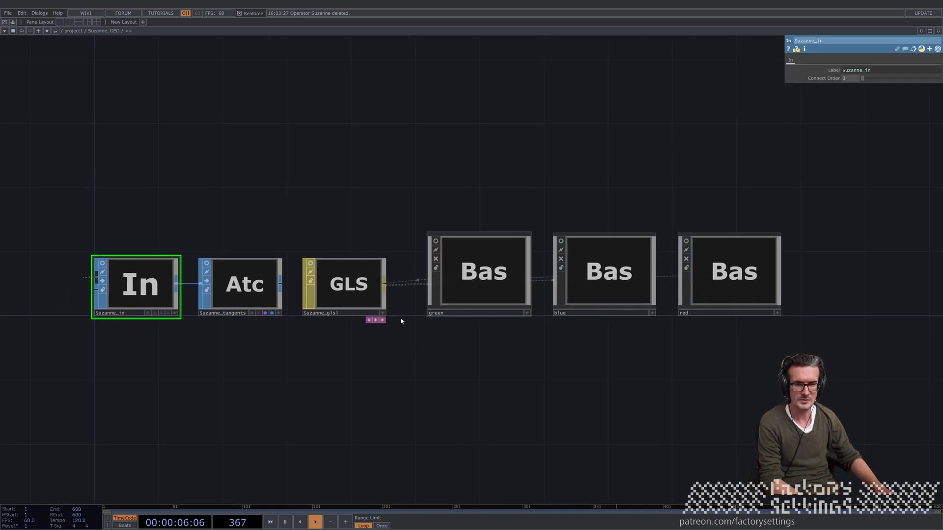
pyautogui.press('Home')
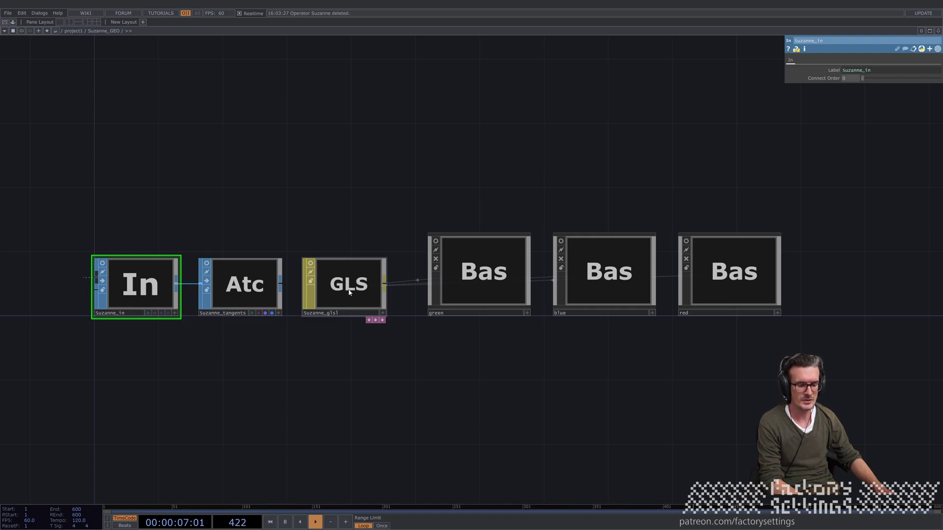
pyautogui.click(489, 278)
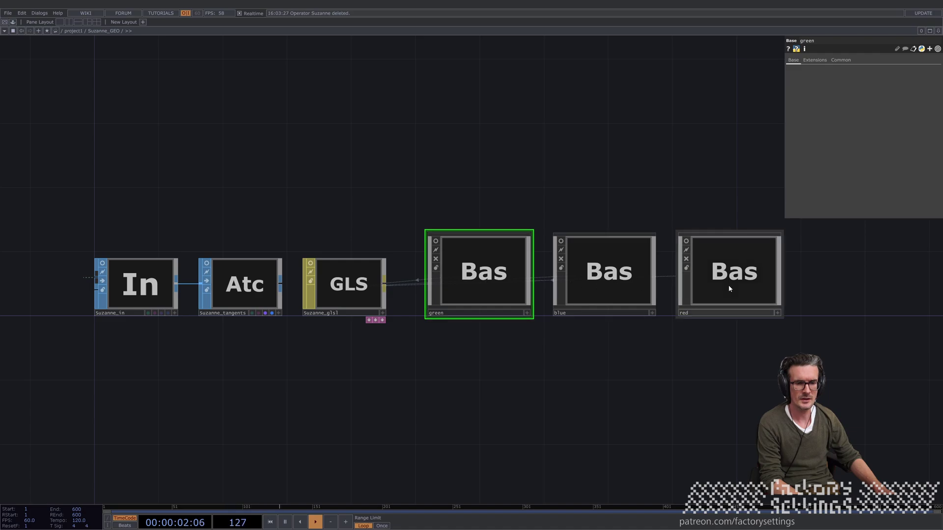
pyautogui.press('i')
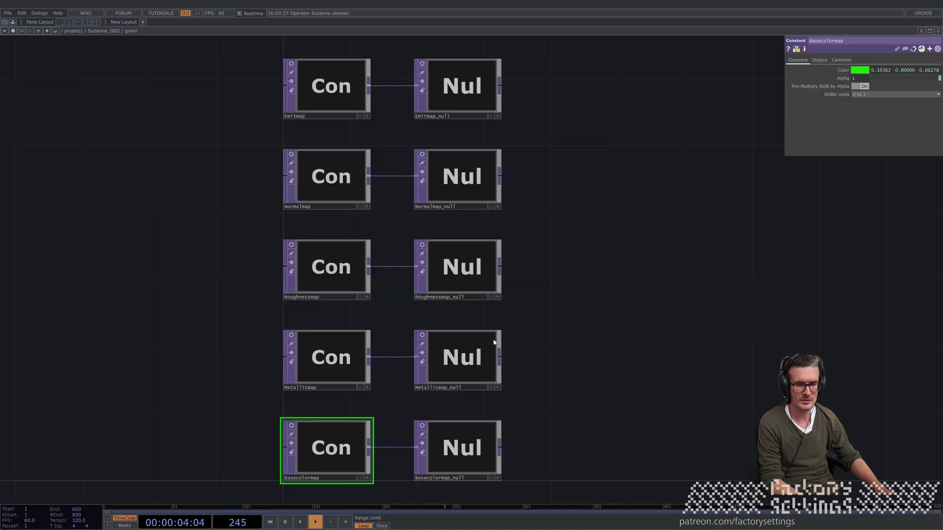
pyautogui.press('u')
# Step: Examine the map operators inside the blue and red bases, and return to the project level
pyautogui.click(611, 271)
pyautogui.press('i')
pyautogui.press('u')
pyautogui.click(727, 270)
pyautogui.press('i')
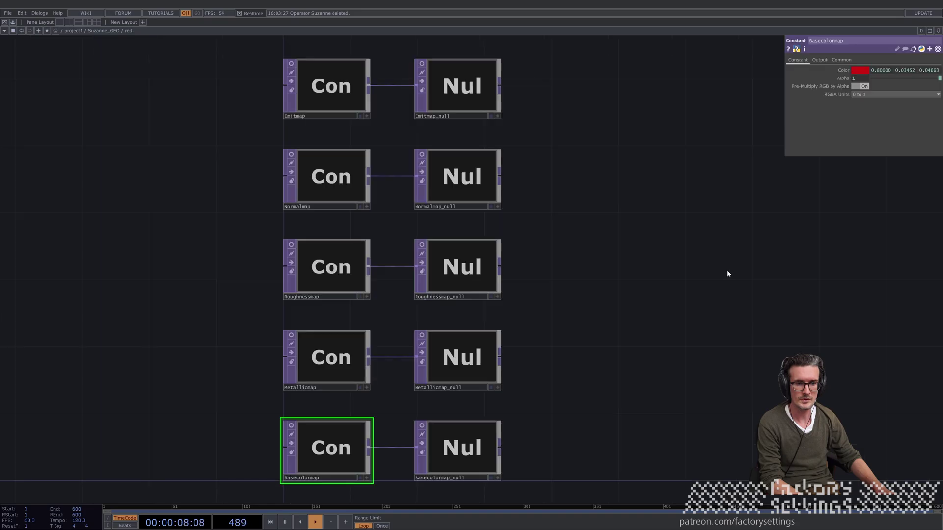
pyautogui.press('u')
pyautogui.press('u')
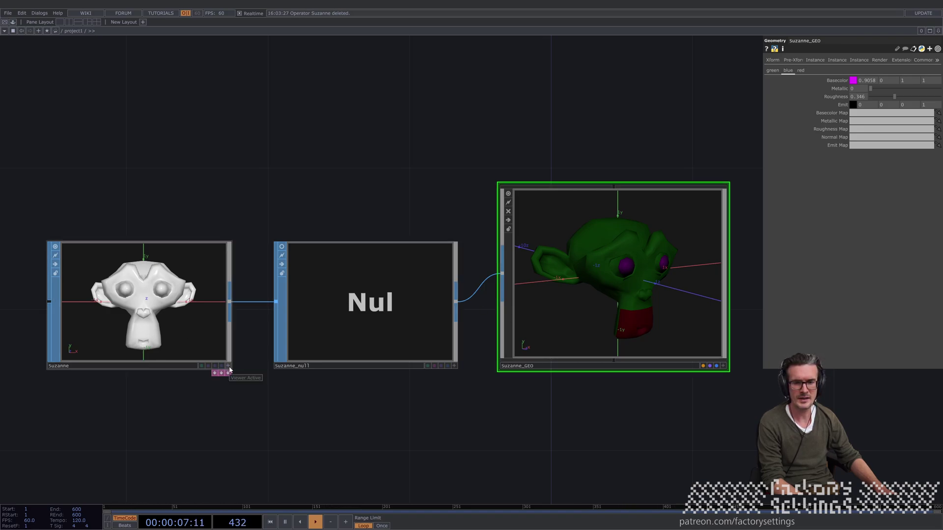
# Step: Activate the Suzanne mesh's node viewer, then switch to Blender and export Suzanne's UV map with TD Scripts
pyautogui.click(228, 368)
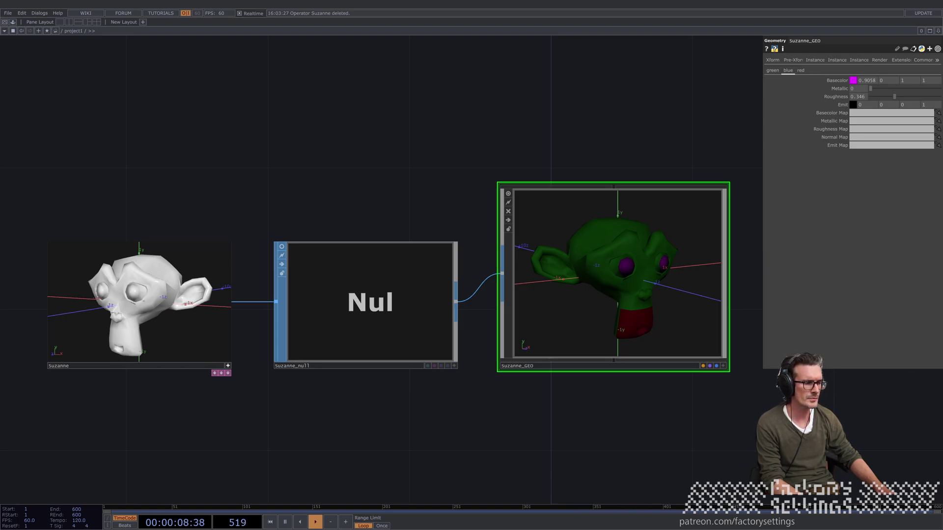
pyautogui.hotkey('alt', 'Tab')
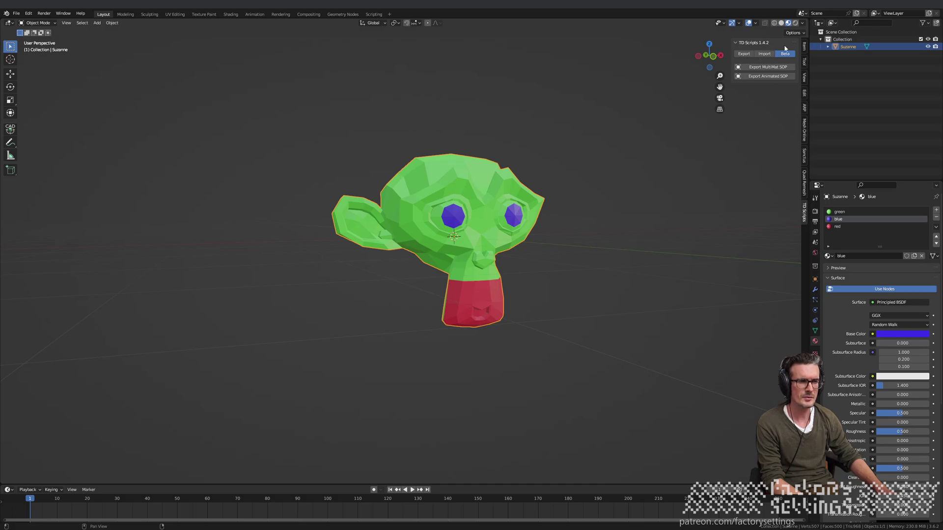
pyautogui.click(753, 53)
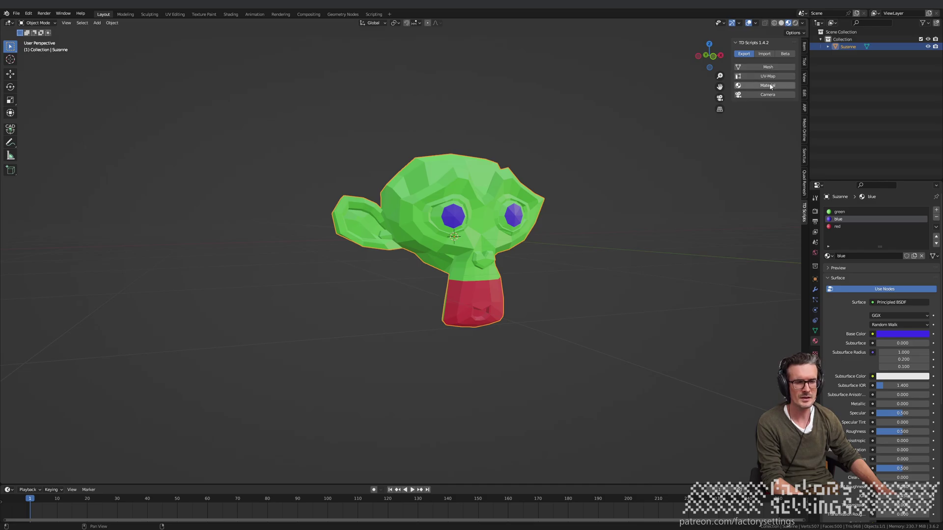
pyautogui.click(785, 54)
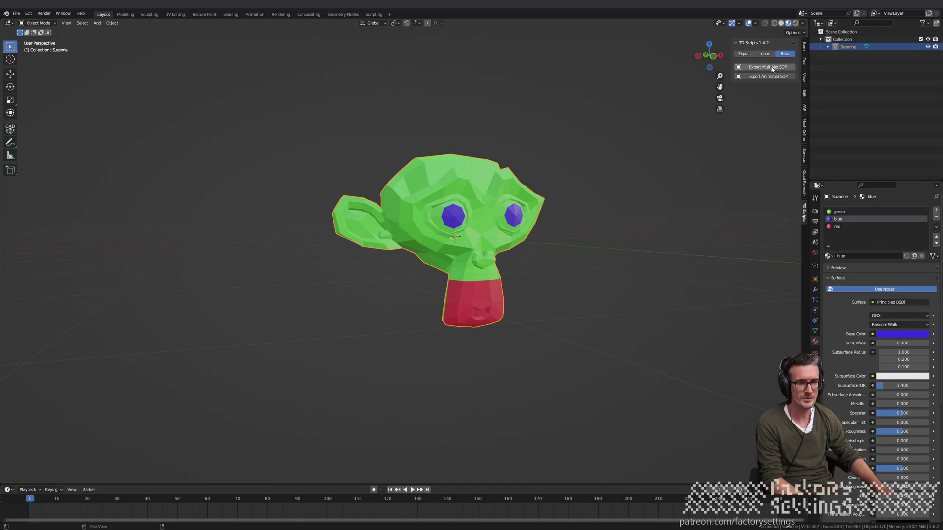
pyautogui.click(745, 54)
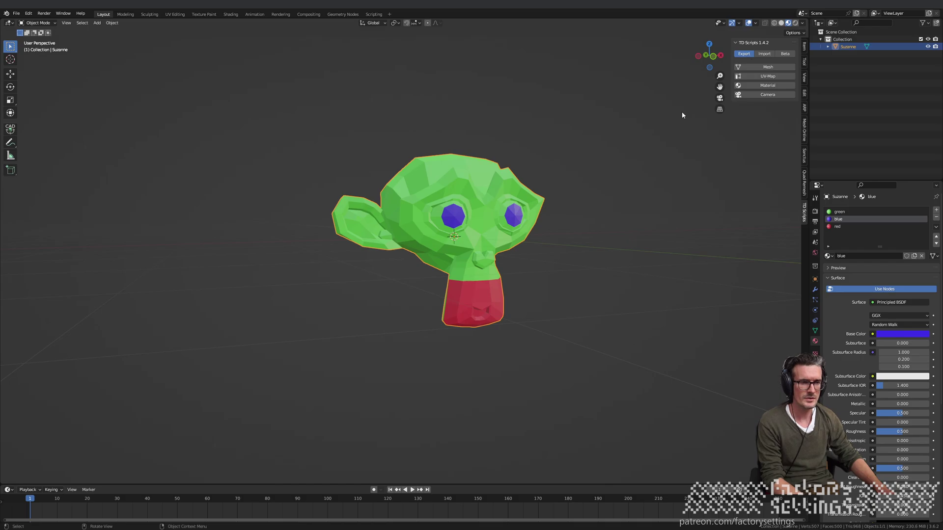
pyautogui.click(761, 77)
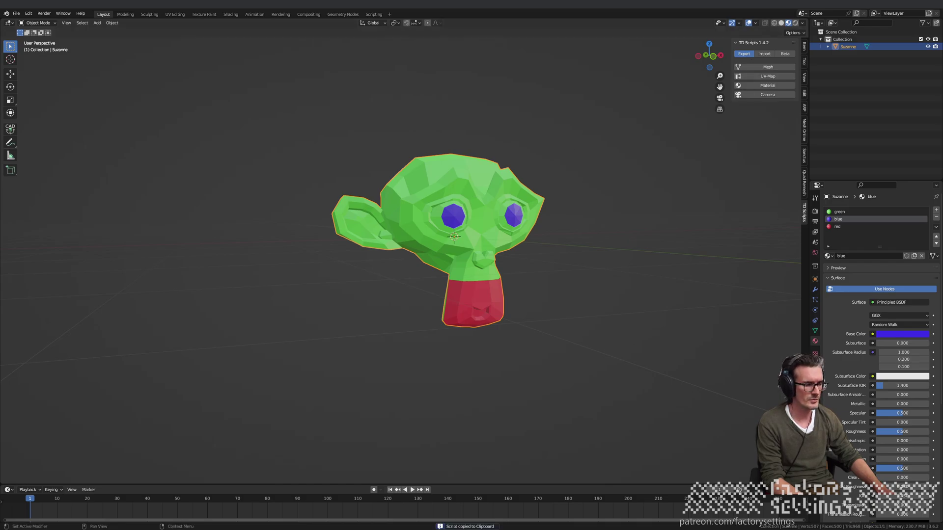
# Step: Switch to TouchDesigner, move TD_SCRIPTS above the Suzanne network and get the exported UV map with it
pyautogui.hotkey('alt', 'Tab')
pyautogui.scroll(-5, 314, 368)
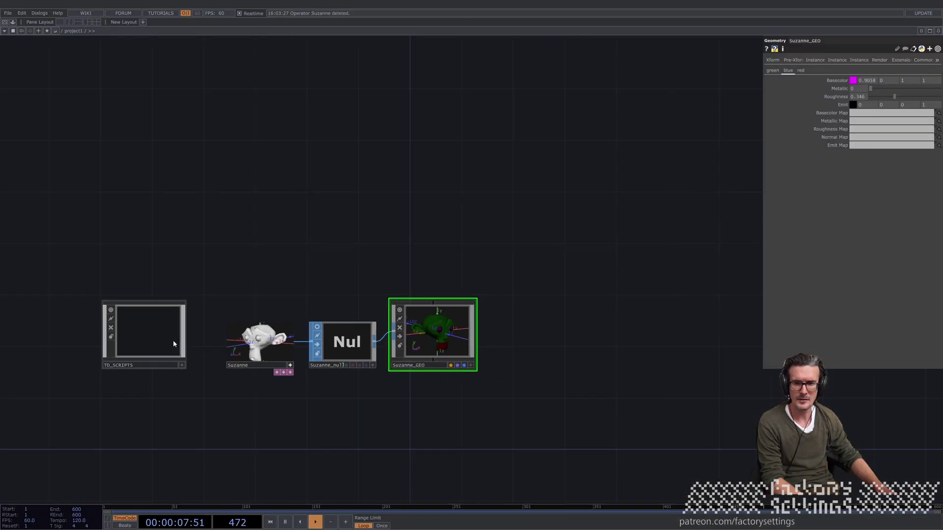
pyautogui.click(163, 305)
pyautogui.moveTo(163, 305); pyautogui.dragTo(152, 205)
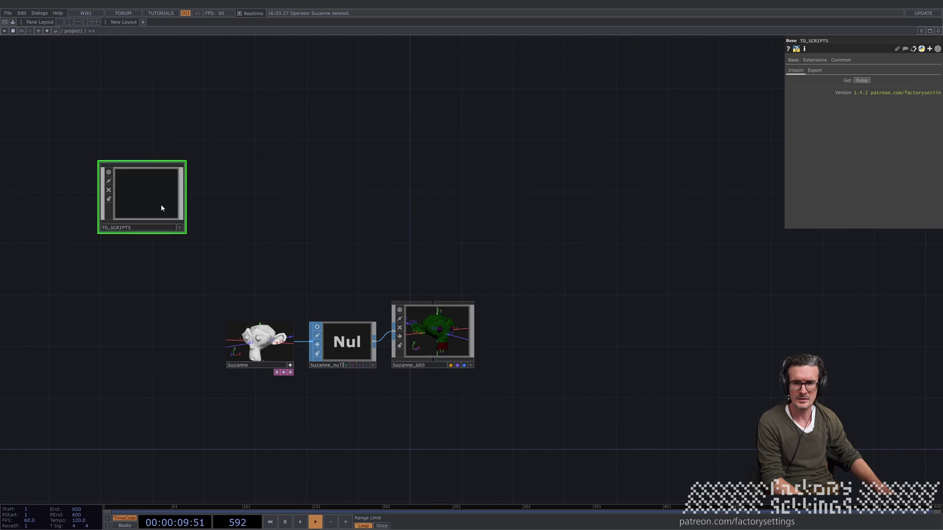
pyautogui.click(864, 83)
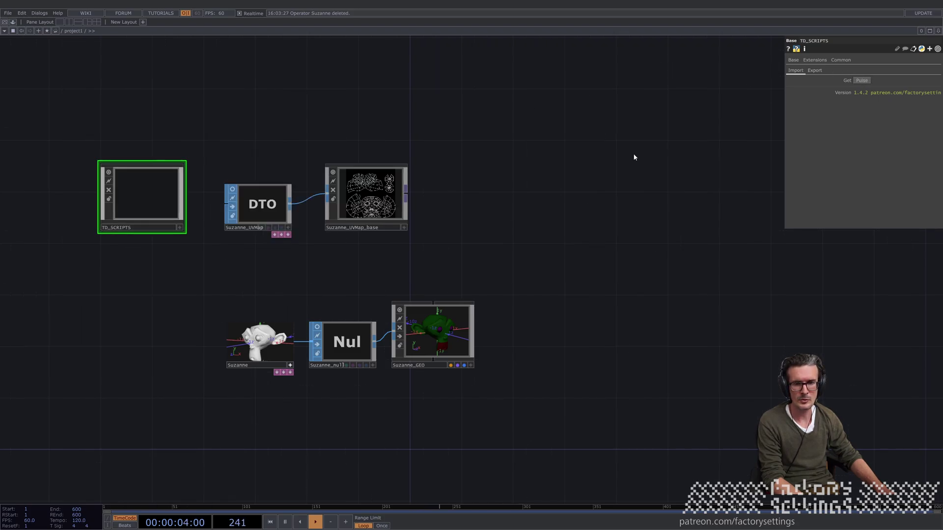
# Step: Add a Movie File In TOP above Suzanne_UVMap_base and load Calibration2048x1536.jpg into it
pyautogui.scroll(4, 514, 210)
pyautogui.scroll(2, 443, 151)
pyautogui.press('Tab')
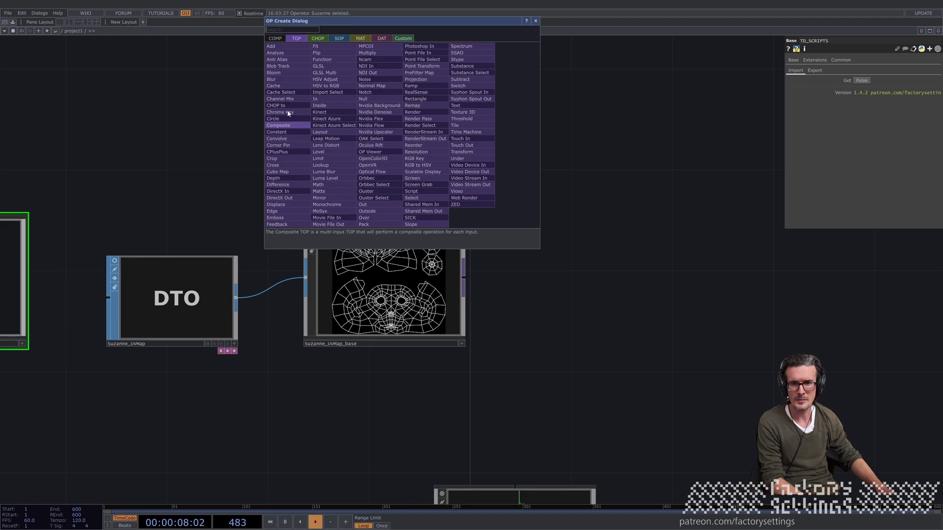
pyautogui.click(341, 217)
pyautogui.click(384, 121)
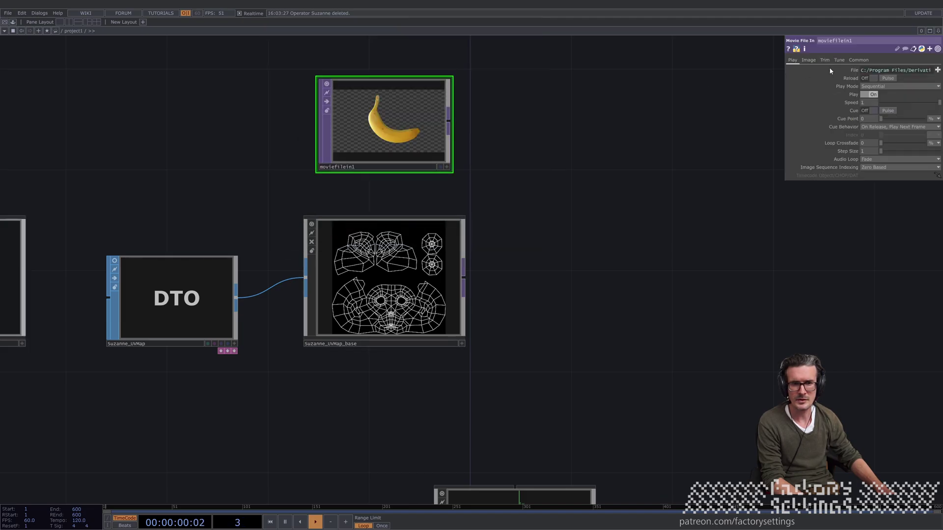
pyautogui.click(937, 70)
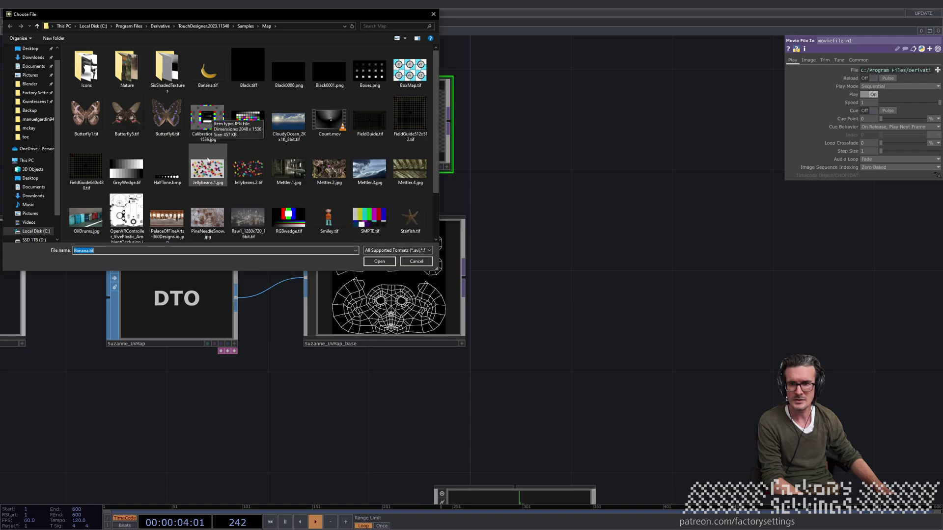
pyautogui.click(208, 119)
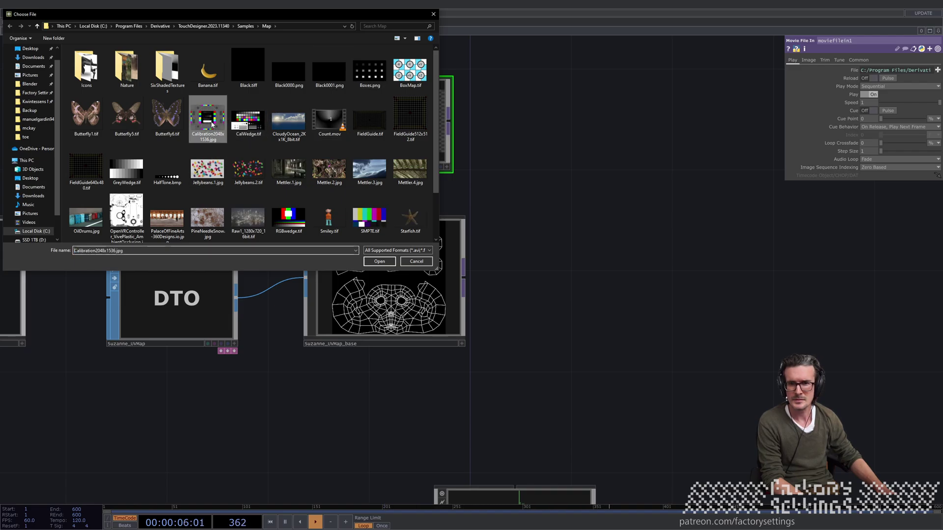
pyautogui.click(392, 262)
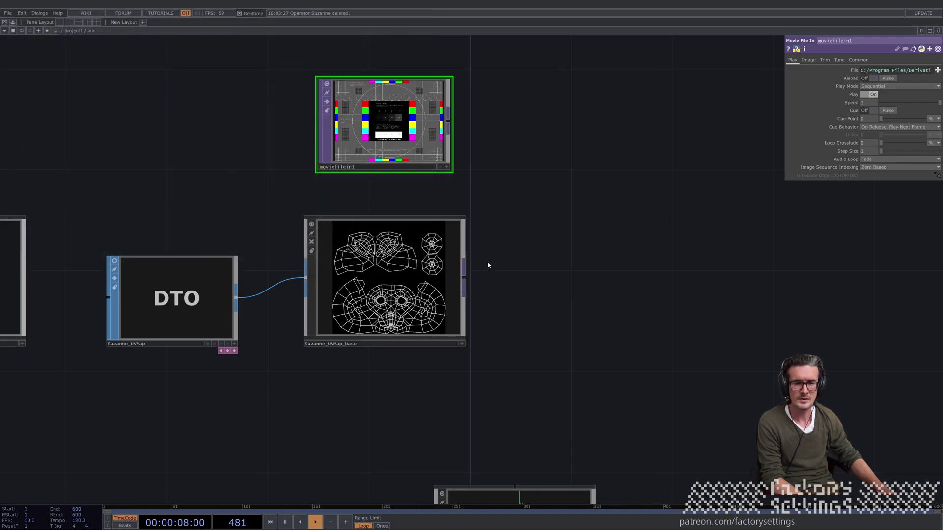
# Step: Append a Fit TOP to the calibration image and set its Fit mode to Fill
pyautogui.scroll(2, 511, 255)
pyautogui.press('Tab')
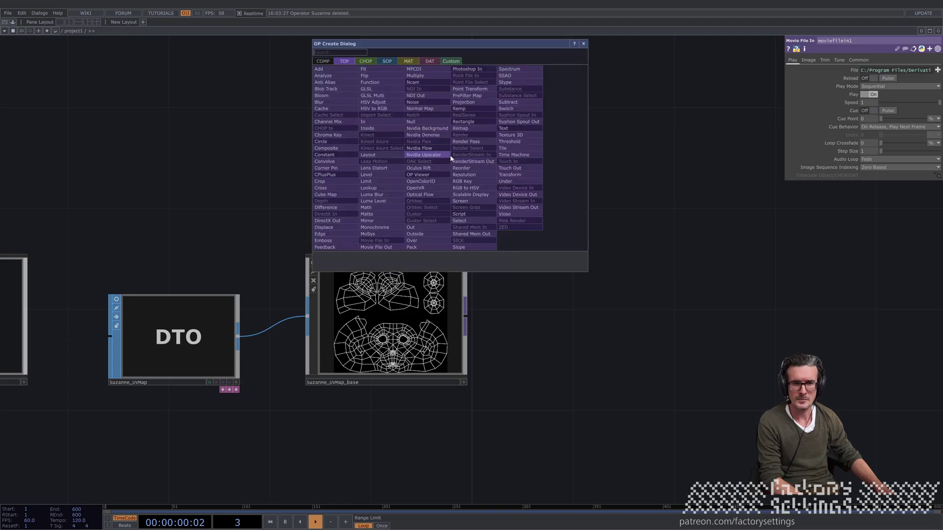
pyautogui.write('f')
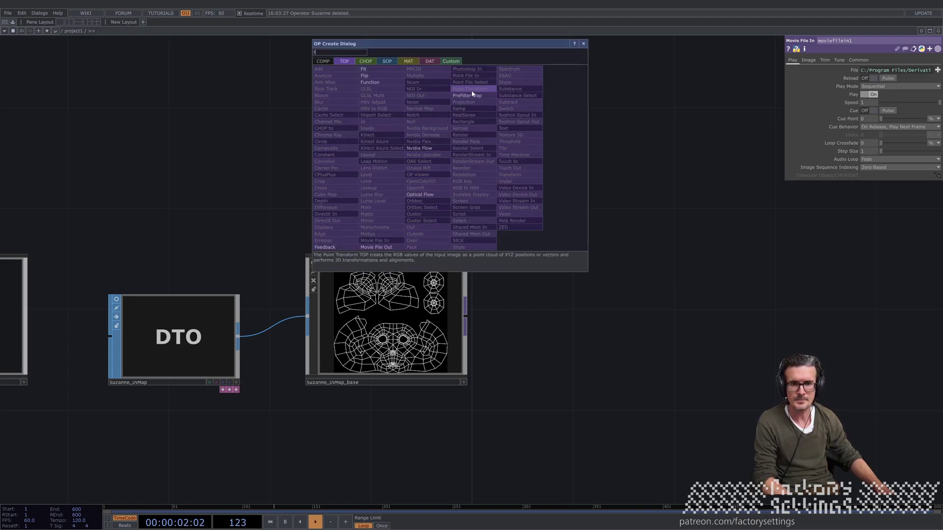
pyautogui.click(365, 69)
pyautogui.click(588, 161)
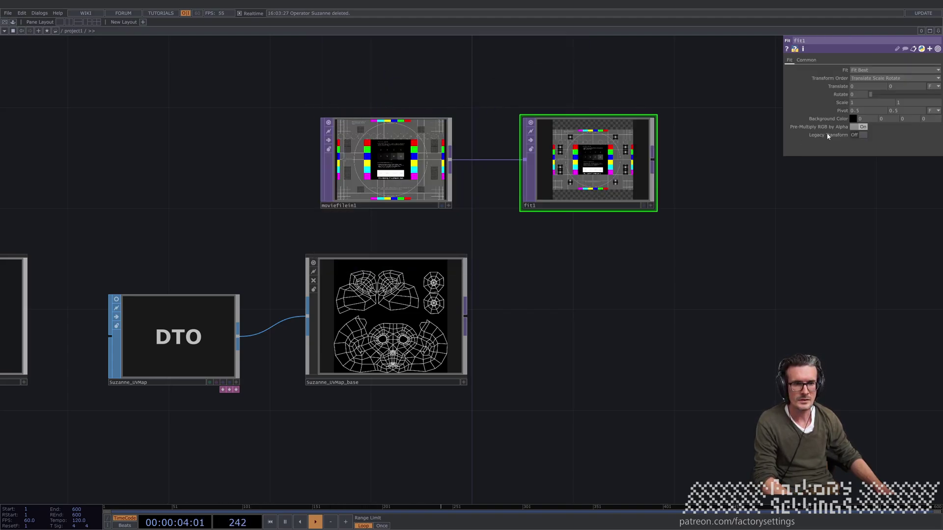
pyautogui.click(807, 60)
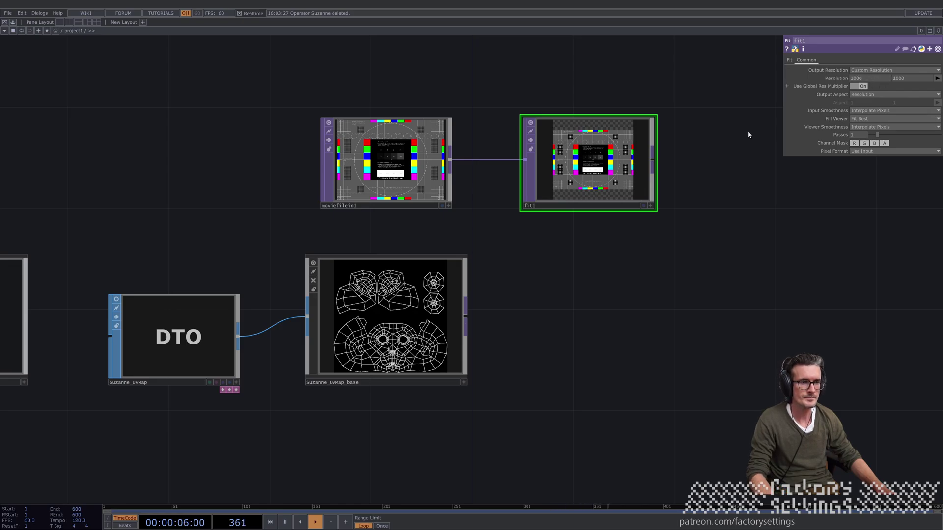
pyautogui.click(789, 60)
pyautogui.click(872, 73)
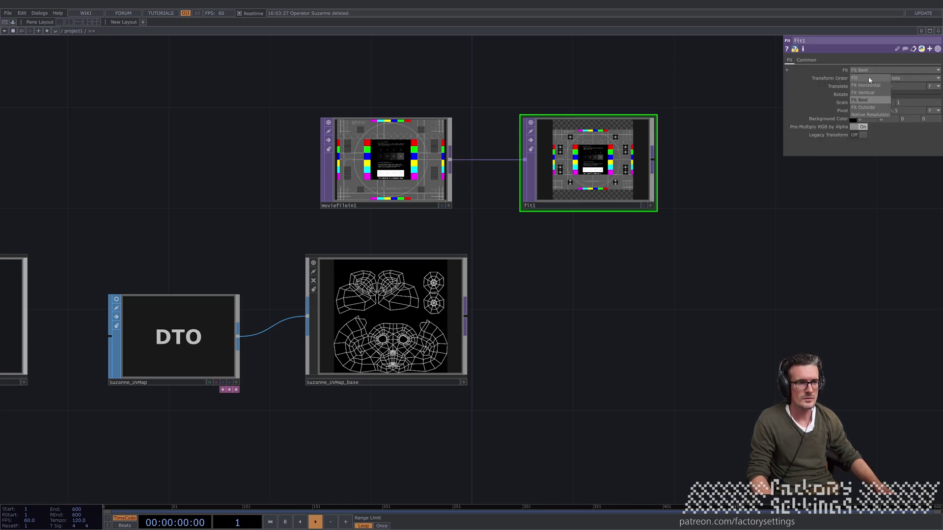
pyautogui.click(868, 75)
# Step: Append an Over TOP to the output of fit1
pyautogui.moveTo(421, 327); pyautogui.dragTo(337, 349, button='middle')
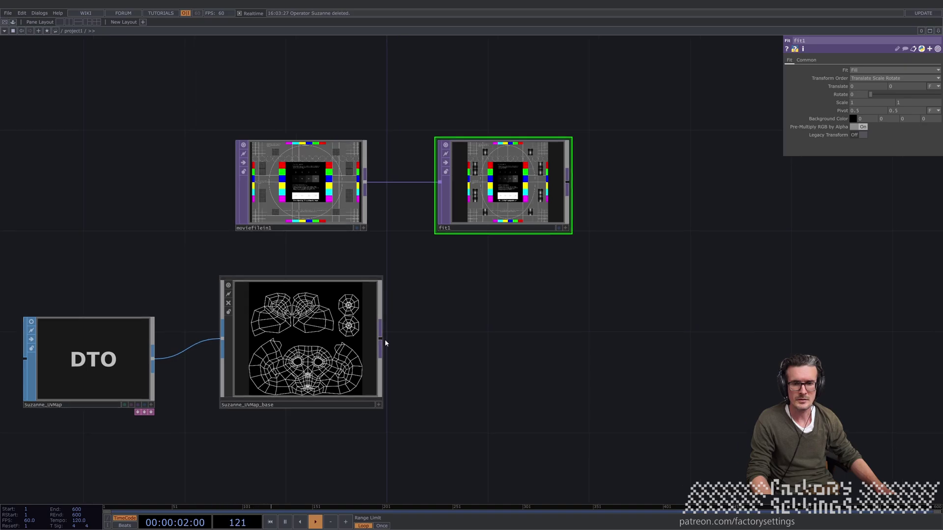
pyautogui.moveTo(652, 179); pyautogui.dragTo(601, 196, button='middle')
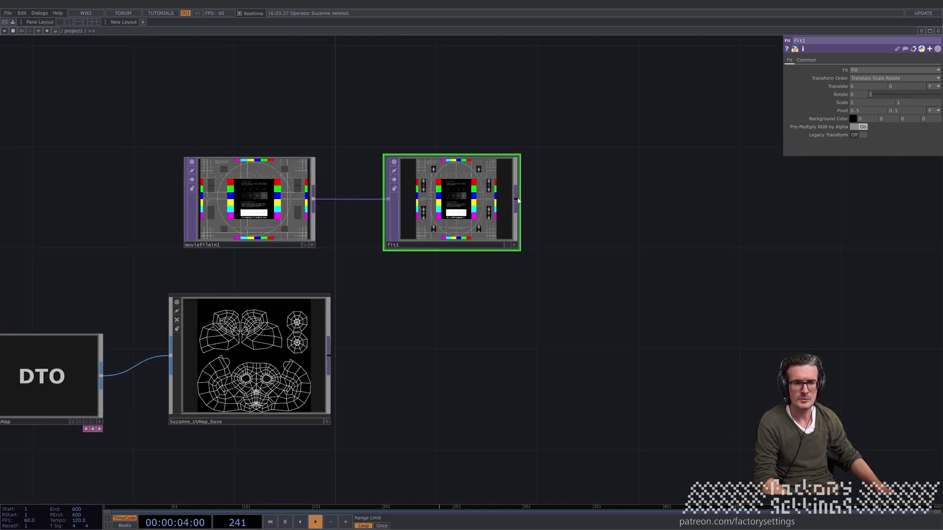
pyautogui.click(515, 199)
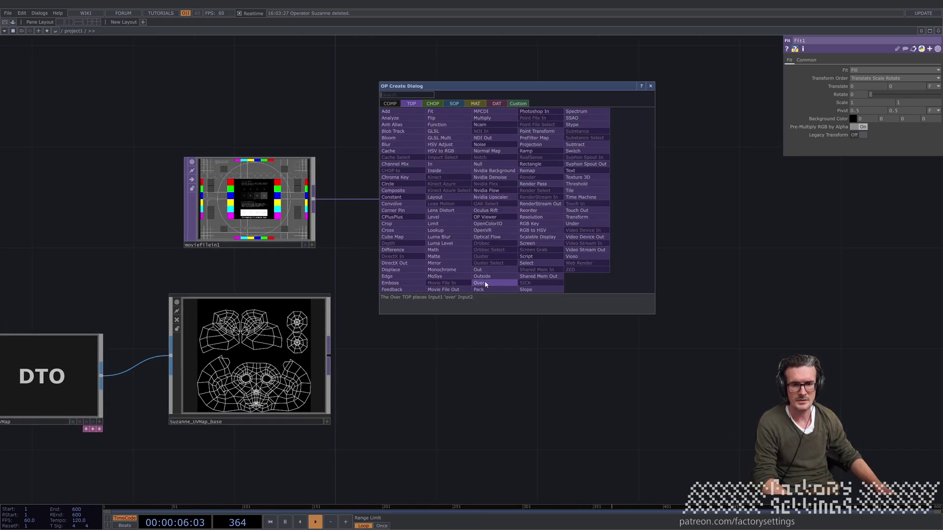
pyautogui.click(481, 270)
pyautogui.click(663, 197)
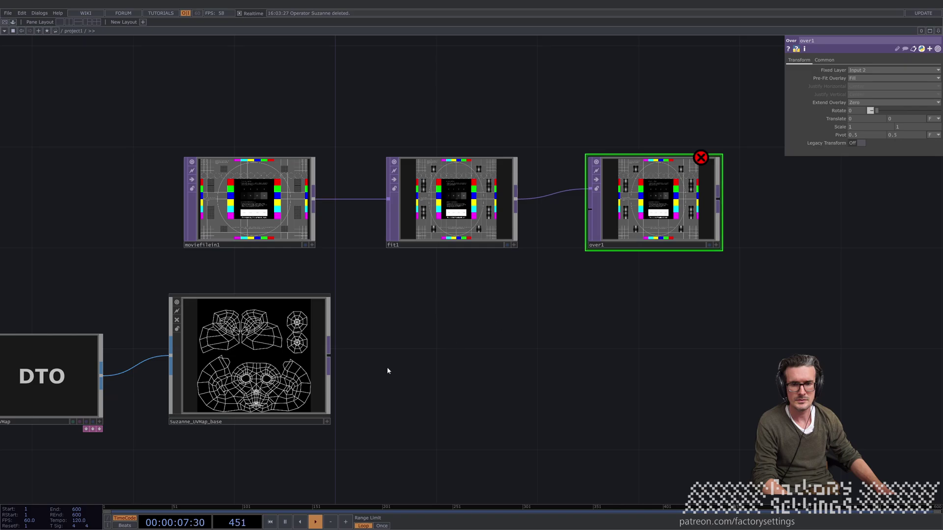
# Step: Append a Level TOP to Suzanne_UVMap_base and lower its opacity to about 0.332
pyautogui.click(329, 357)
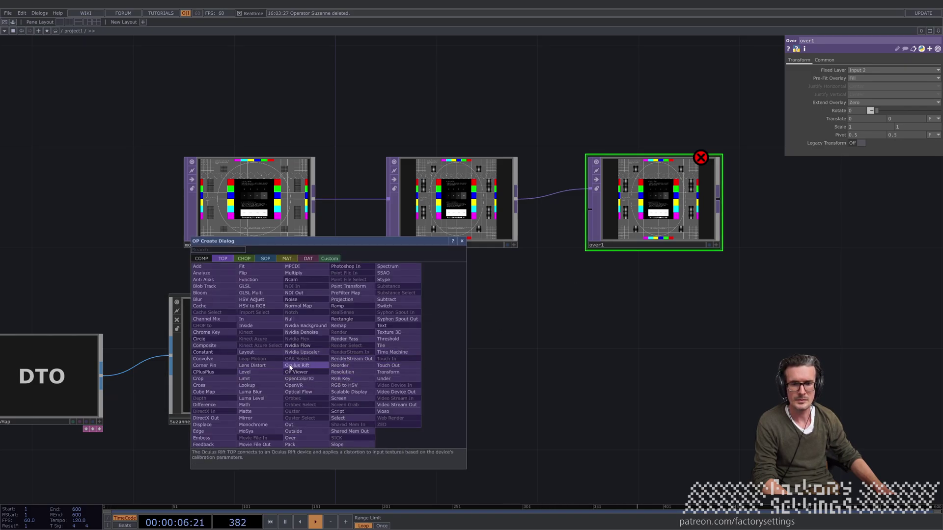
pyautogui.click(248, 372)
pyautogui.click(446, 361)
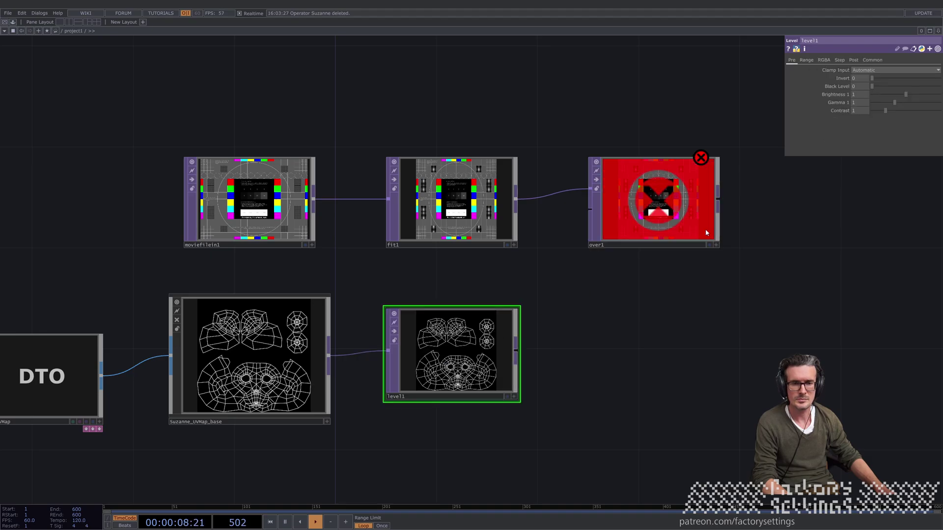
pyautogui.click(852, 60)
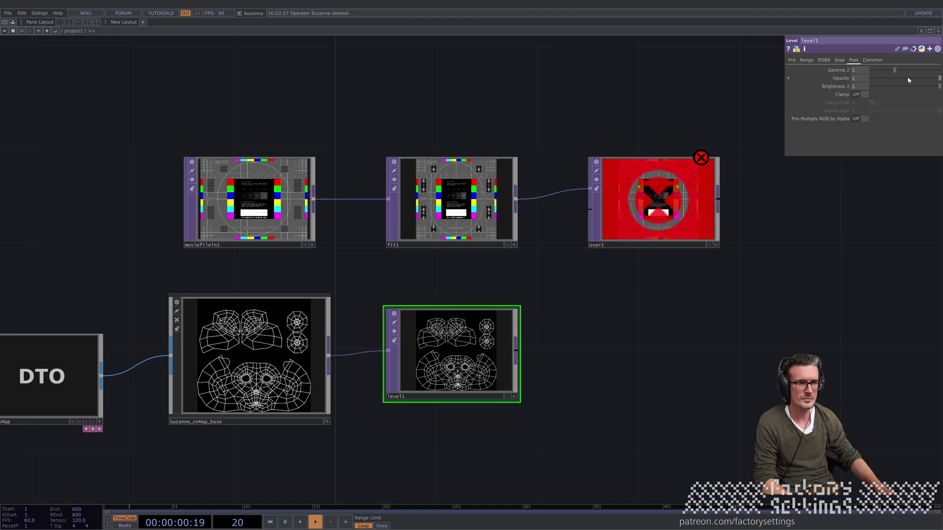
pyautogui.moveTo(939, 80); pyautogui.dragTo(895, 83)
# Step: Connect level1 to over1 and swap the two inputs so the UV map lies over the calibration image
pyautogui.click(516, 352)
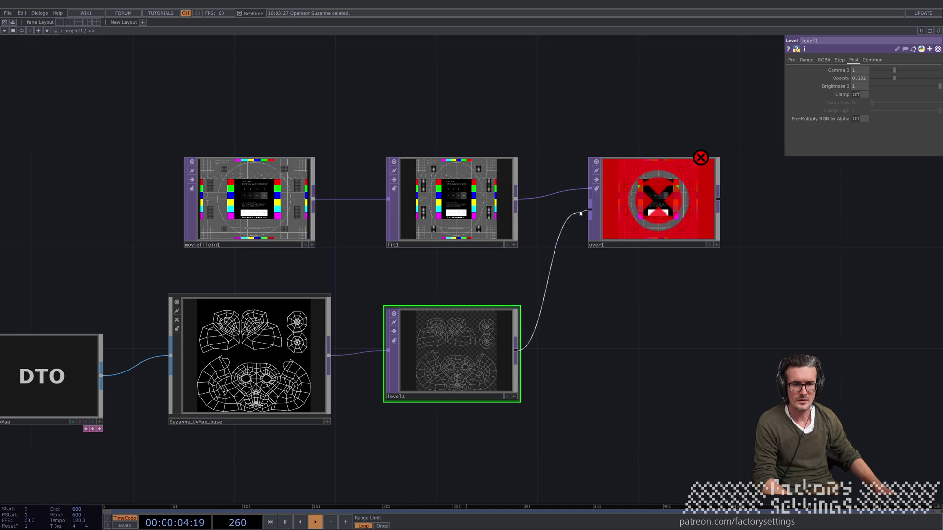
pyautogui.click(587, 211)
pyautogui.scroll(3, 615, 305)
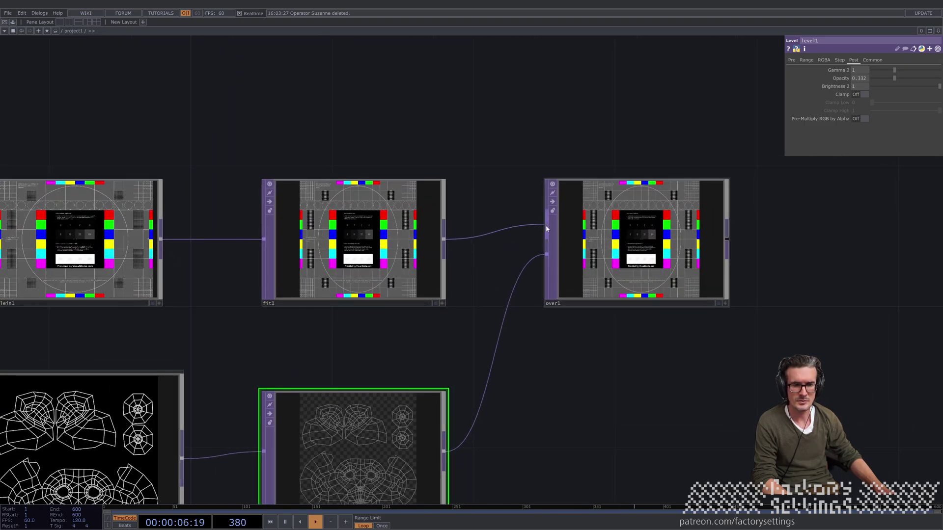
pyautogui.scroll(5, 698, 254)
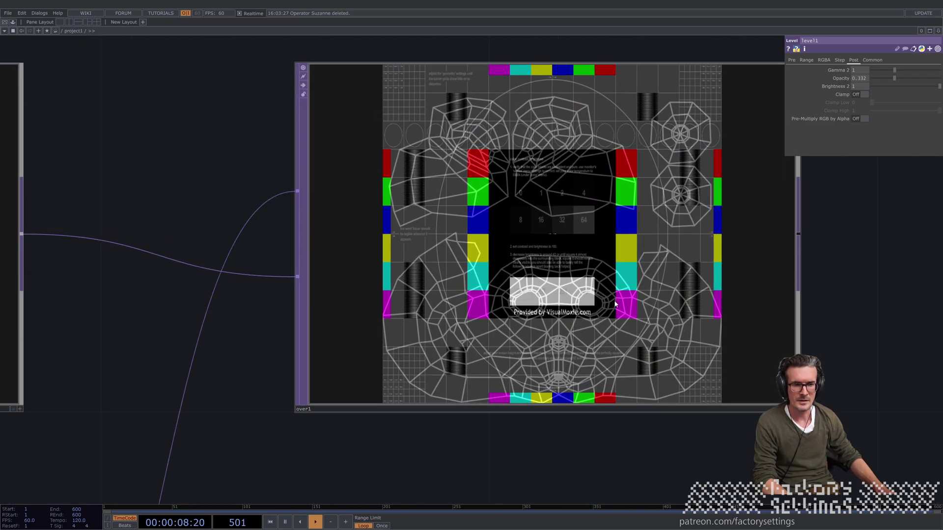
pyautogui.scroll(-3, 614, 305)
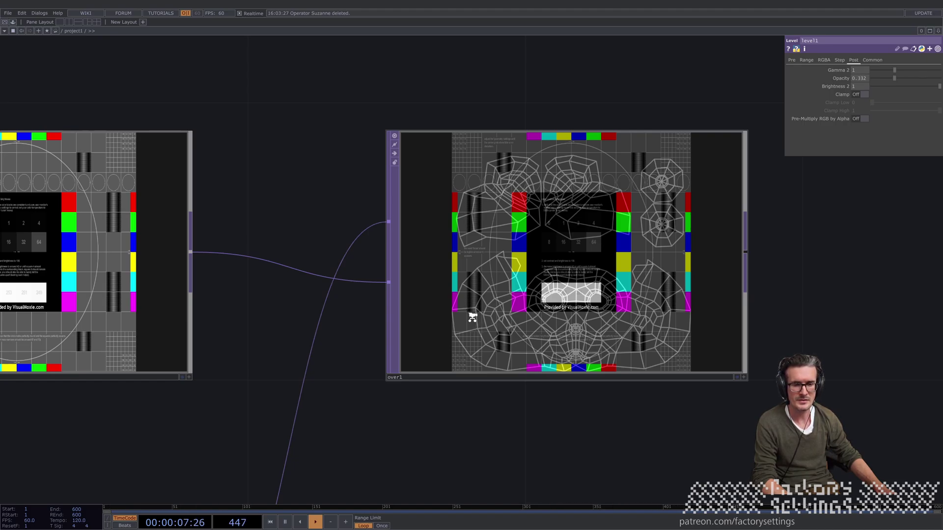
# Step: Move moviefilein1 away from fit1 and insert a second Over TOP between them
pyautogui.scroll(-5, 472, 320)
pyautogui.moveTo(459, 362); pyautogui.dragTo(668, 388)
pyautogui.moveTo(413, 324); pyautogui.dragTo(183, 324)
pyautogui.rightClick(377, 324)
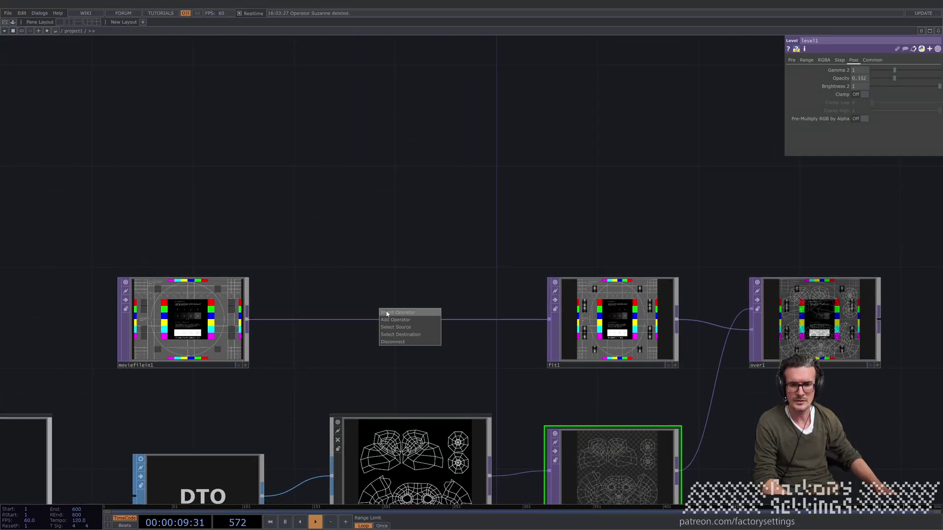
pyautogui.click(390, 313)
pyautogui.click(358, 395)
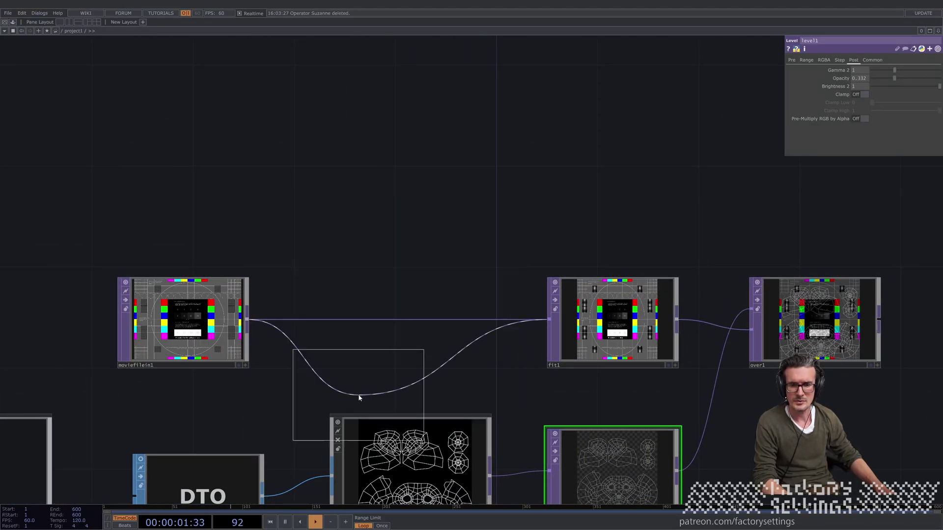
pyautogui.click(393, 321)
pyautogui.moveTo(198, 180); pyautogui.dragTo(232, 200)
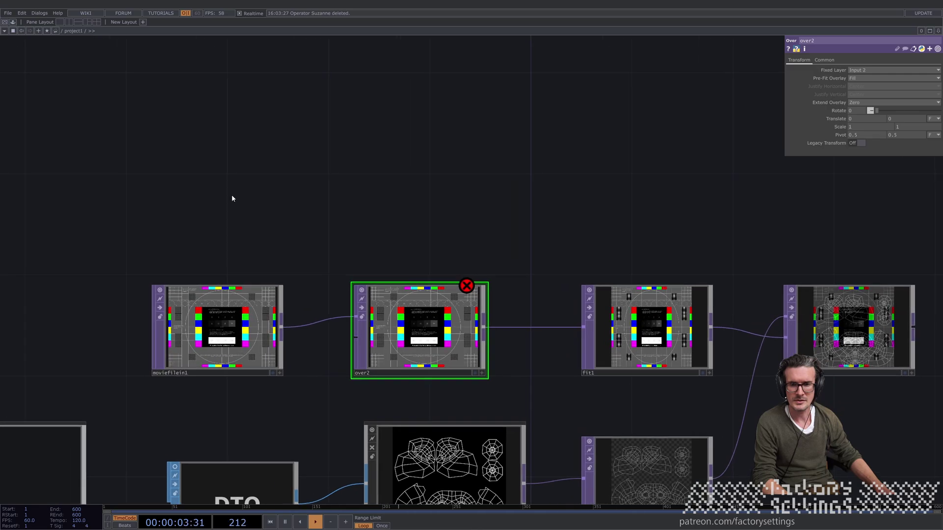
# Step: Create a Constant TOP above moviefilein1 and set its color to pure red (1, 0, 0)
pyautogui.press('Tab')
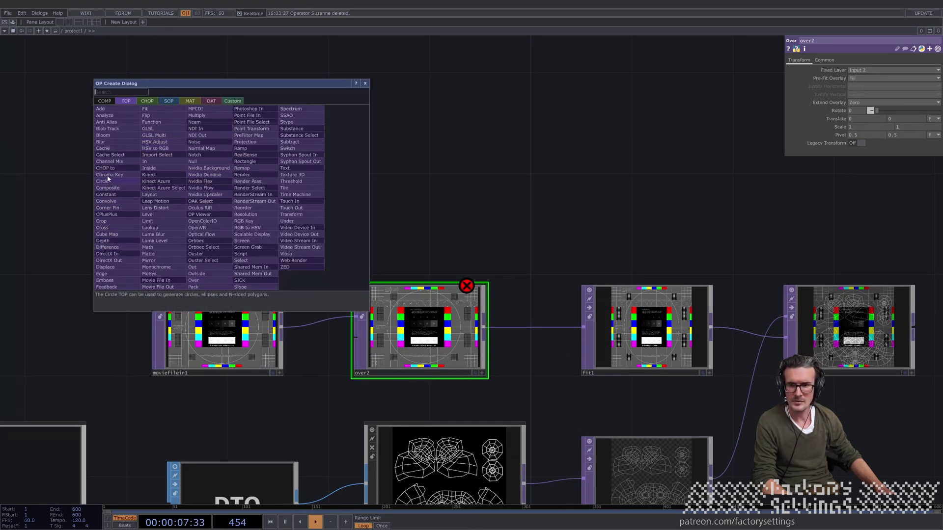
pyautogui.click(120, 195)
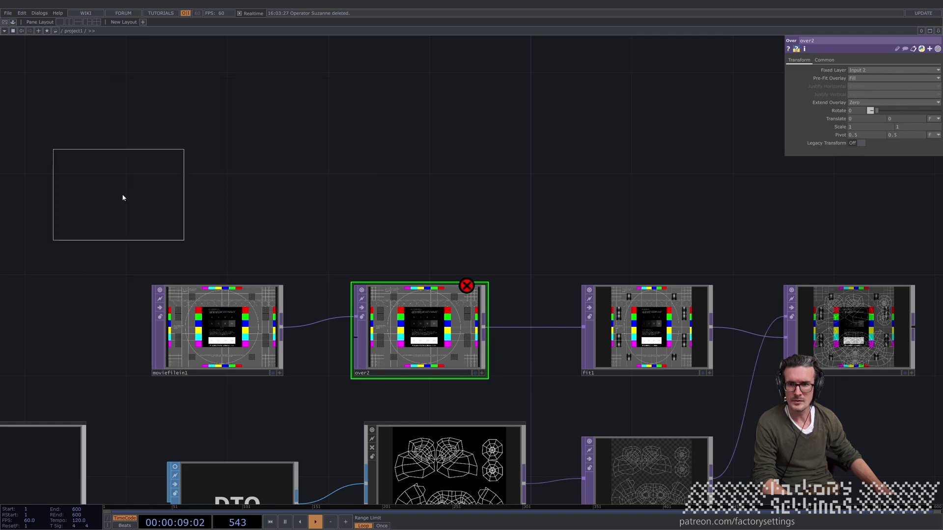
pyautogui.click(219, 186)
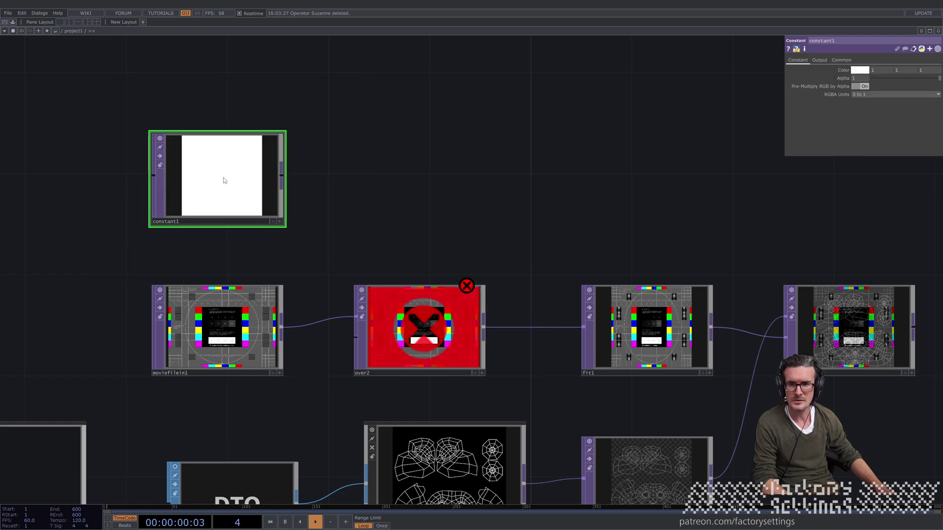
pyautogui.click(860, 70)
pyautogui.click(845, 47)
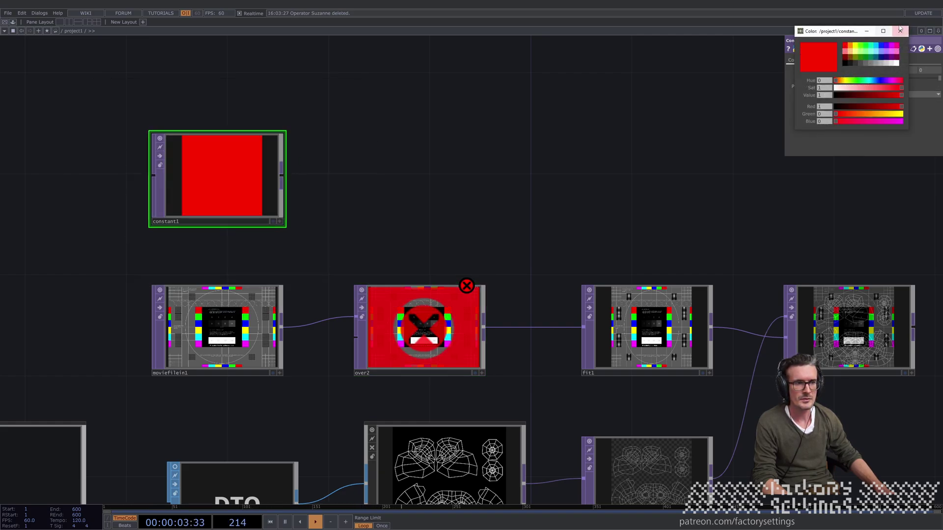
pyautogui.click(900, 31)
# Step: Connect constant1 to over2, swap the inputs so the red lies on top, and set Pre-Fit Overlay to Native Resolution
pyautogui.moveTo(283, 179); pyautogui.dragTo(356, 337)
pyautogui.scroll(4, 357, 334)
pyautogui.moveTo(353, 293); pyautogui.dragTo(354, 334)
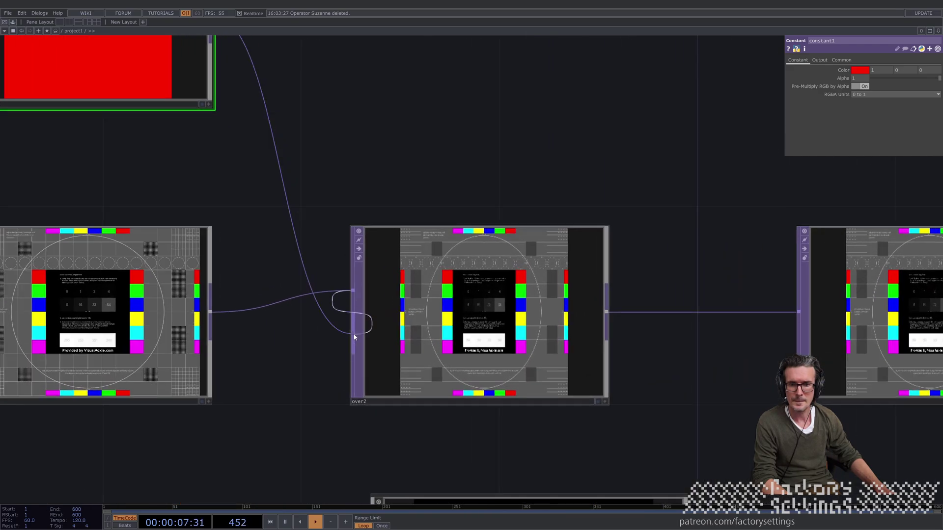
pyautogui.click(488, 318)
pyautogui.click(870, 78)
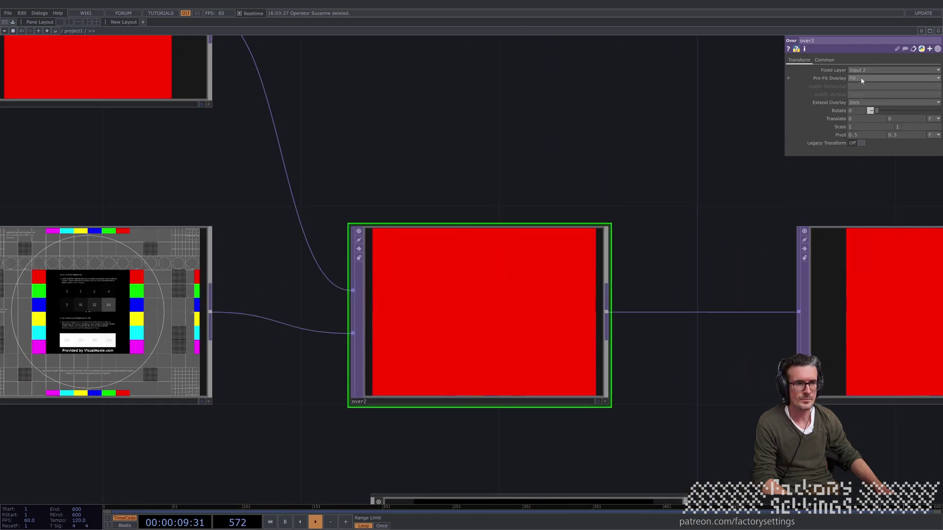
pyautogui.click(859, 122)
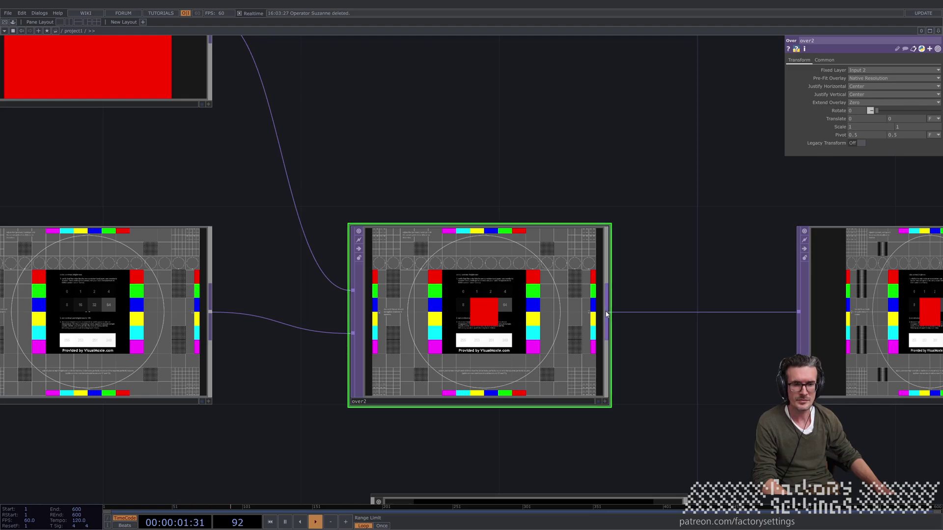
# Step: Set over2's Translate to -0.4, -0.3 so the red square sits over the lower-left part of the UV map
pyautogui.scroll(-3, 609, 315)
pyautogui.moveTo(591, 358); pyautogui.dragTo(128, 375)
pyautogui.scroll(3, 522, 291)
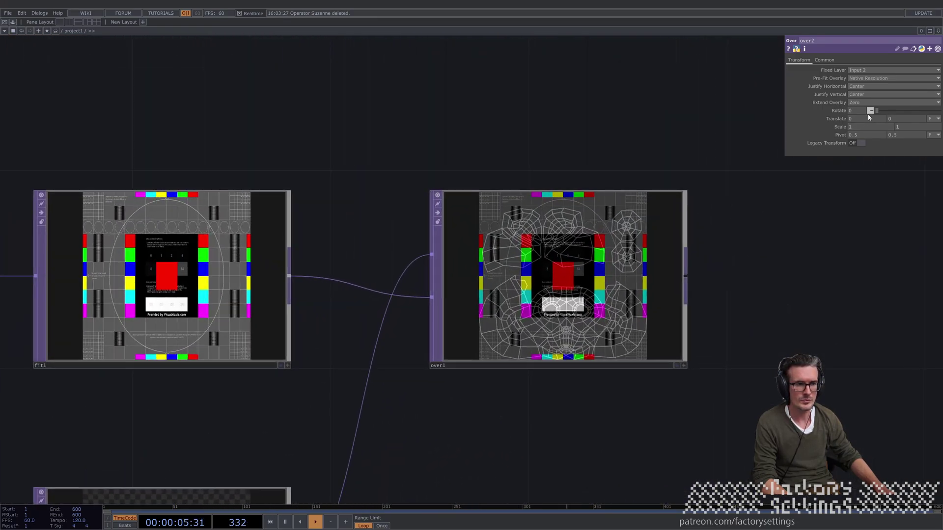
pyautogui.moveTo(865, 117); pyautogui.dragTo(886, 114, button='middle')
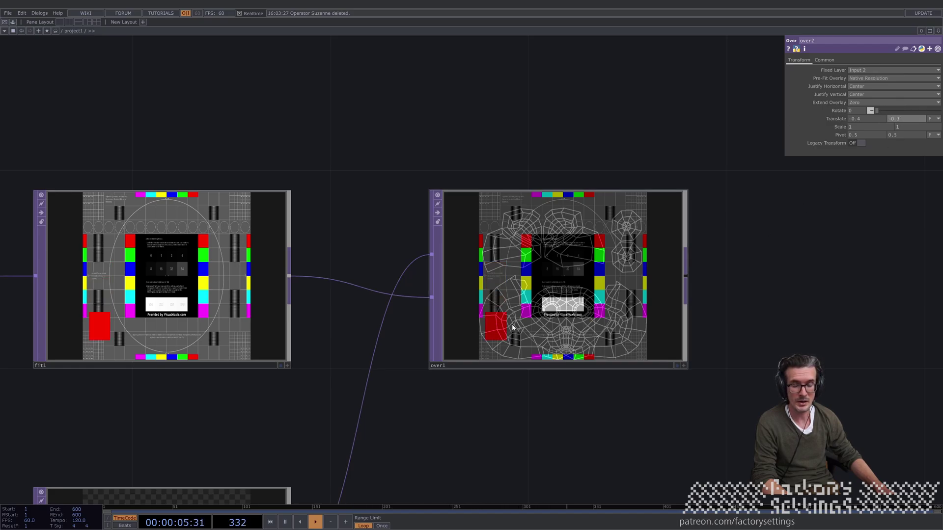
pyautogui.scroll(-5, 525, 338)
pyautogui.moveTo(619, 388); pyautogui.dragTo(753, 369)
pyautogui.press('h')
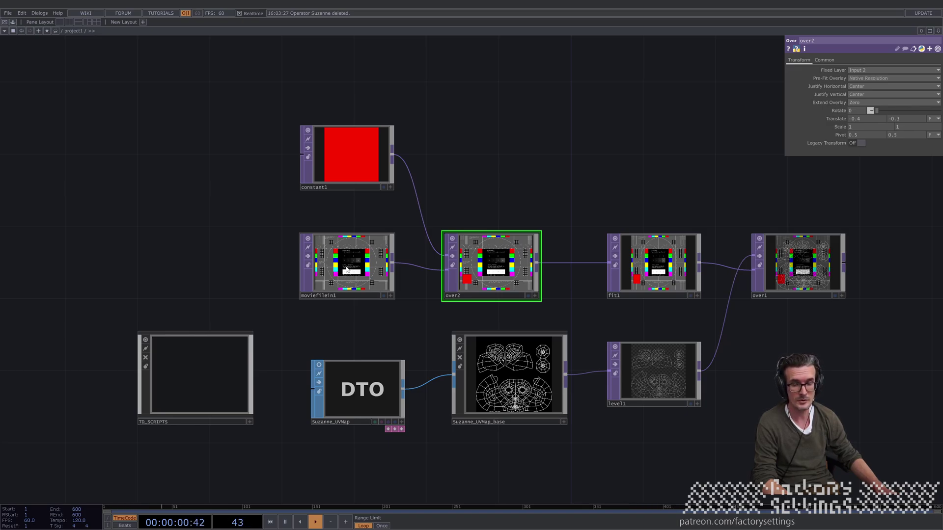
# Step: Switch to Blender and add a camera to the Suzanne scene
pyautogui.hotkey('alt', 'Tab')
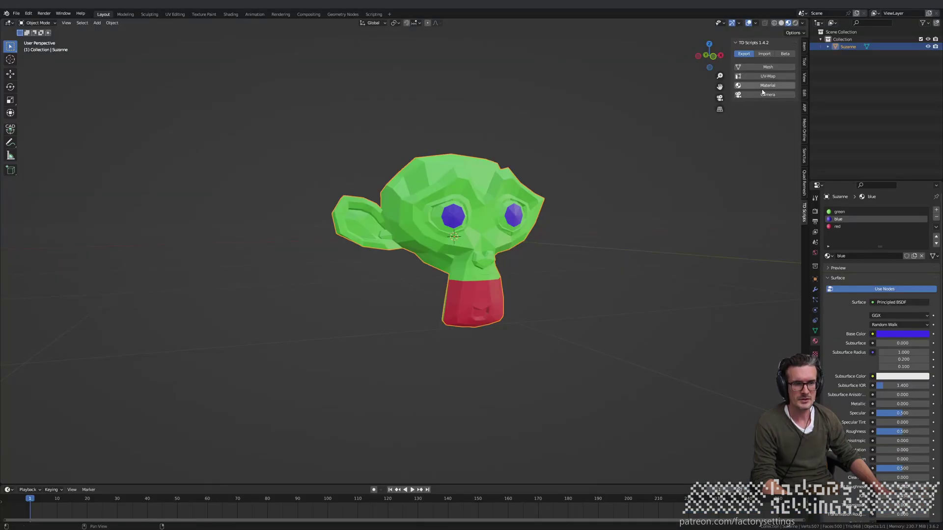
pyautogui.scroll(-3, 687, 167)
pyautogui.click(620, 228)
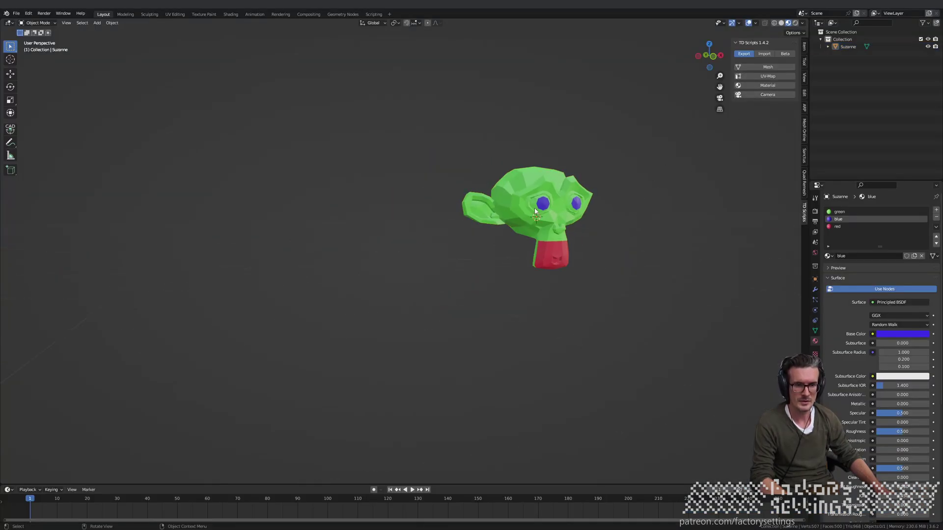
pyautogui.press('a')
pyautogui.moveTo(617, 185); pyautogui.dragTo(522, 284, button='middle')
pyautogui.click(559, 296)
pyautogui.hotkey('shift', 'a')
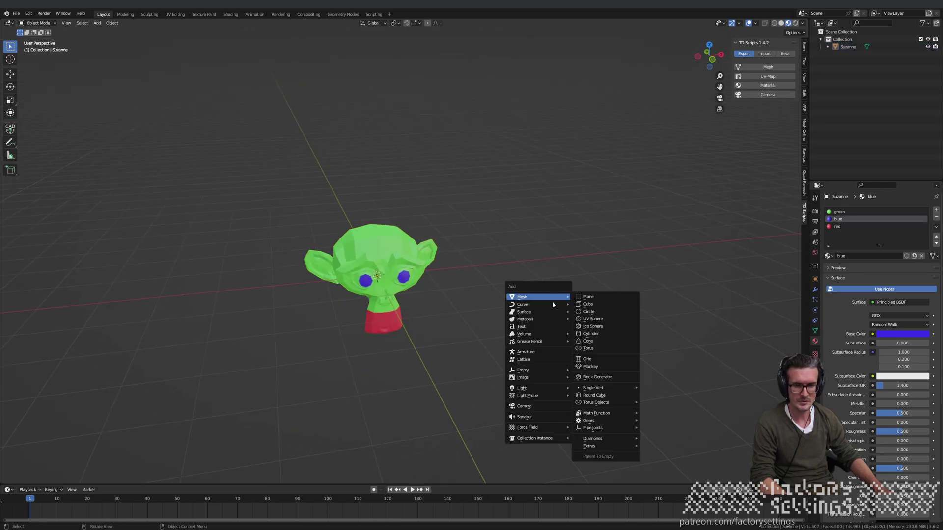
pyautogui.click(535, 406)
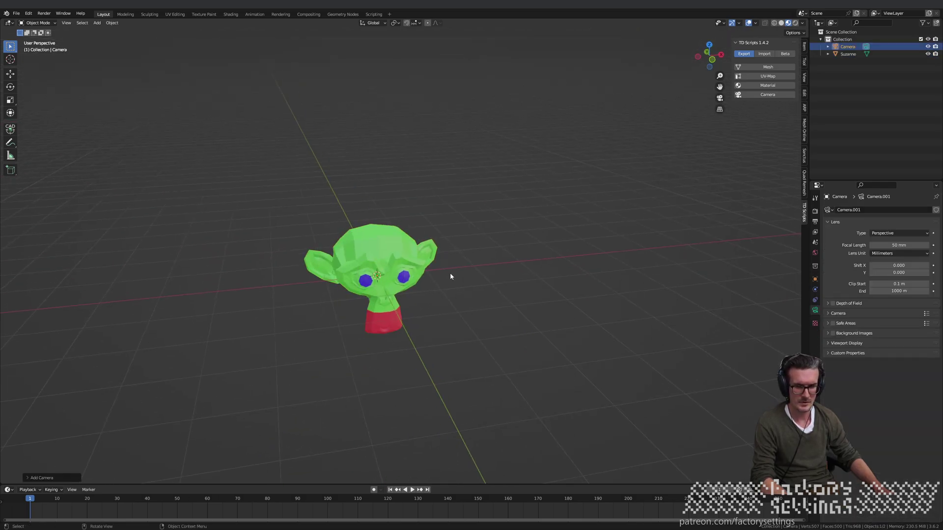
# Step: Try Walk Navigation in the user perspective view around Suzanne
pyautogui.press('F3')
pyautogui.write('walk')
pyautogui.press('Return')
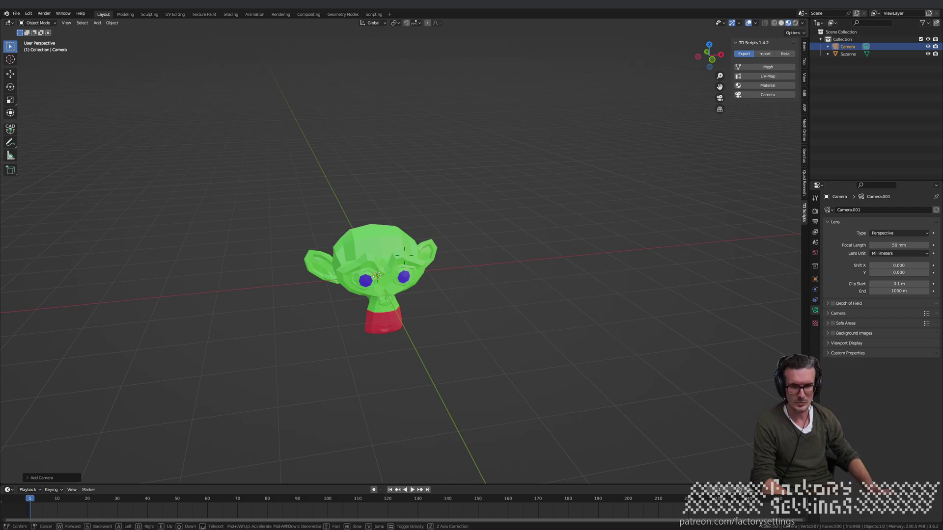
pyautogui.moveTo(404, 256)
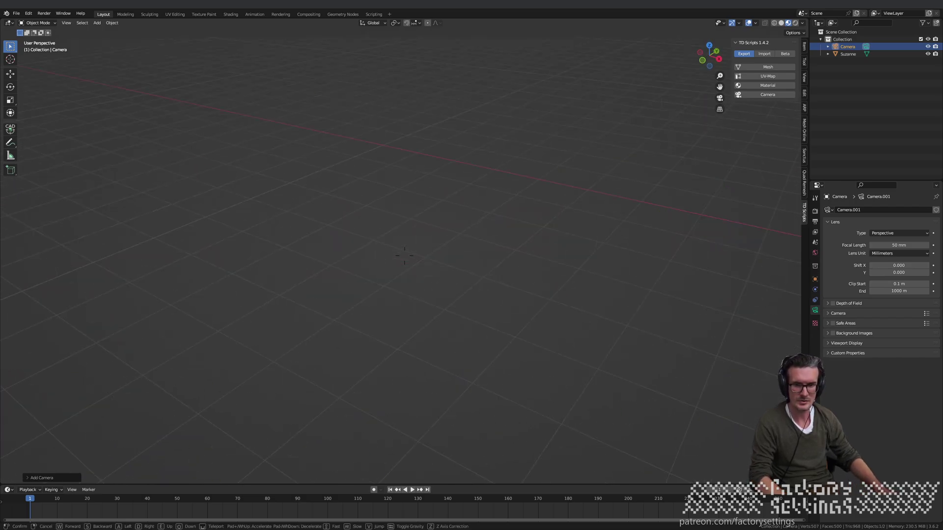
pyautogui.click(445, 293)
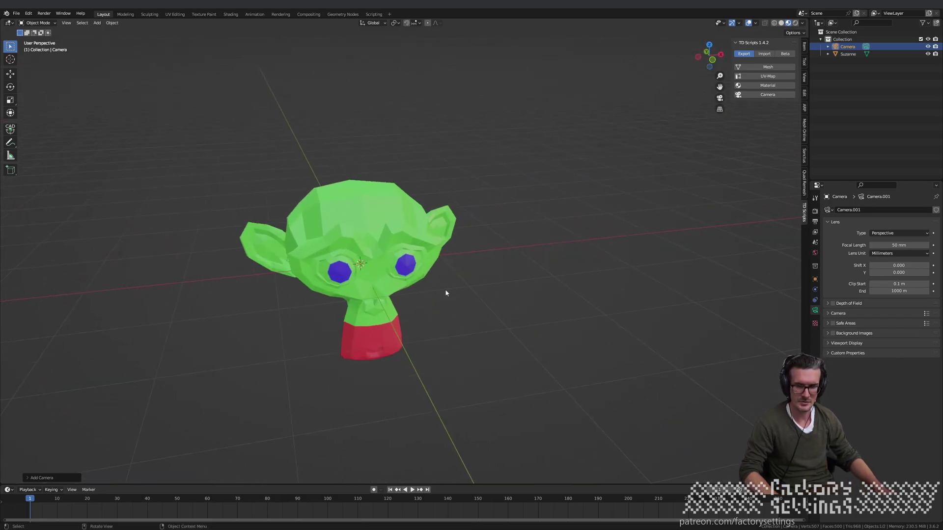
# Step: Look through the new camera and back it away with Walk Navigation until Suzanne's whole head is framed
pyautogui.press('KP_0')
pyautogui.press('F3')
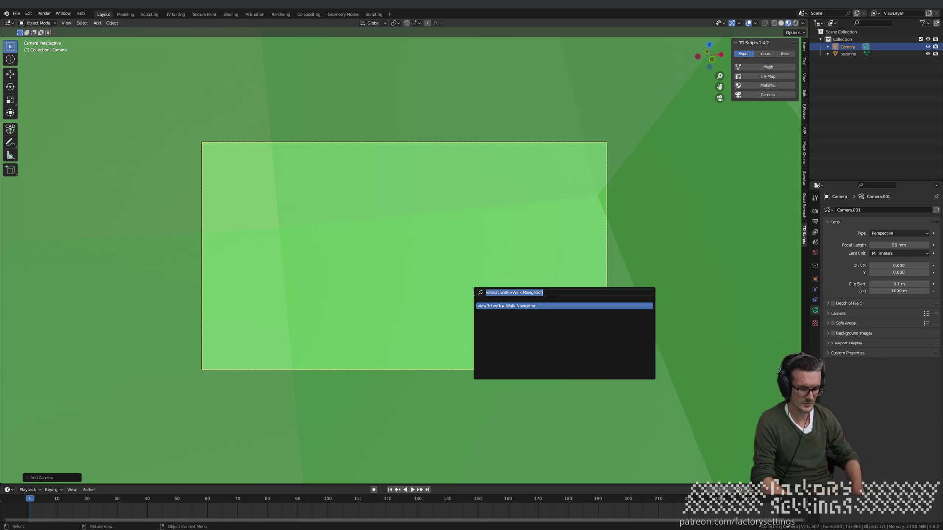
pyautogui.press('Return')
pyautogui.moveTo(404, 255)
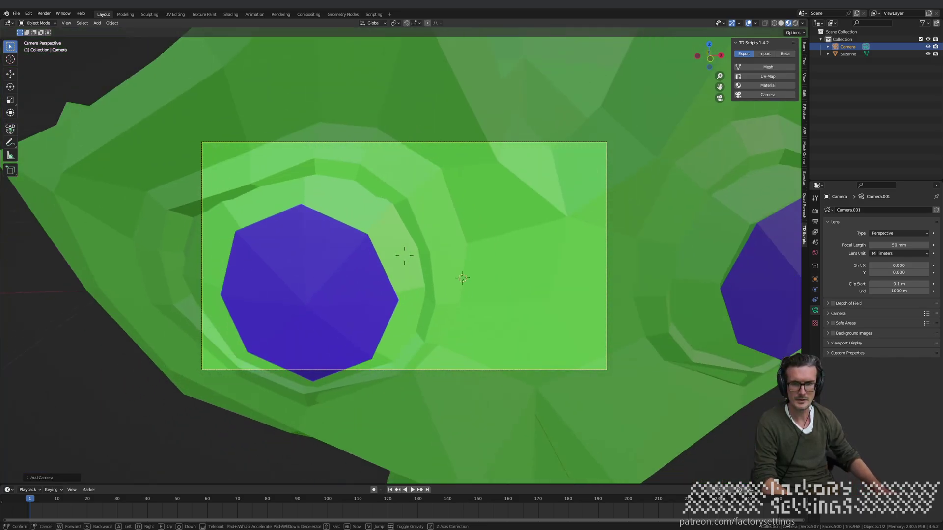
pyautogui.press('s')
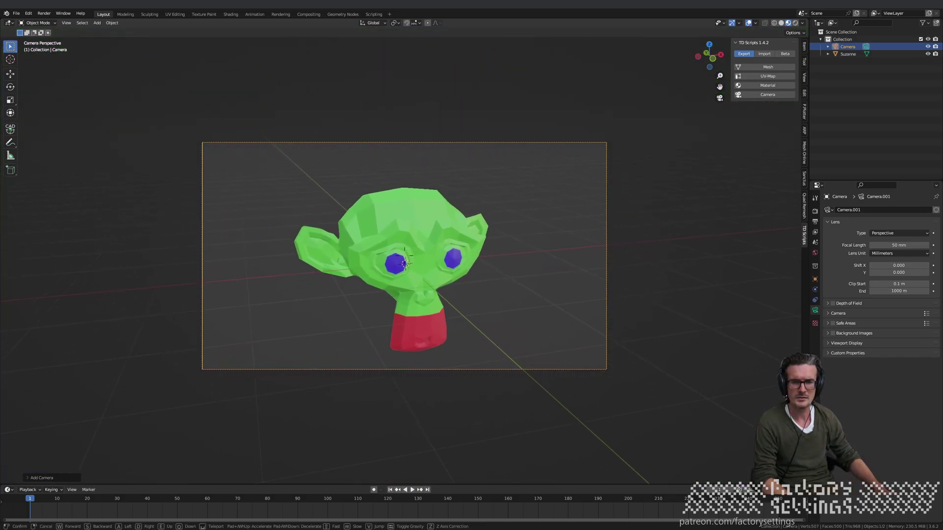
pyautogui.press('s')
pyautogui.click(473, 295)
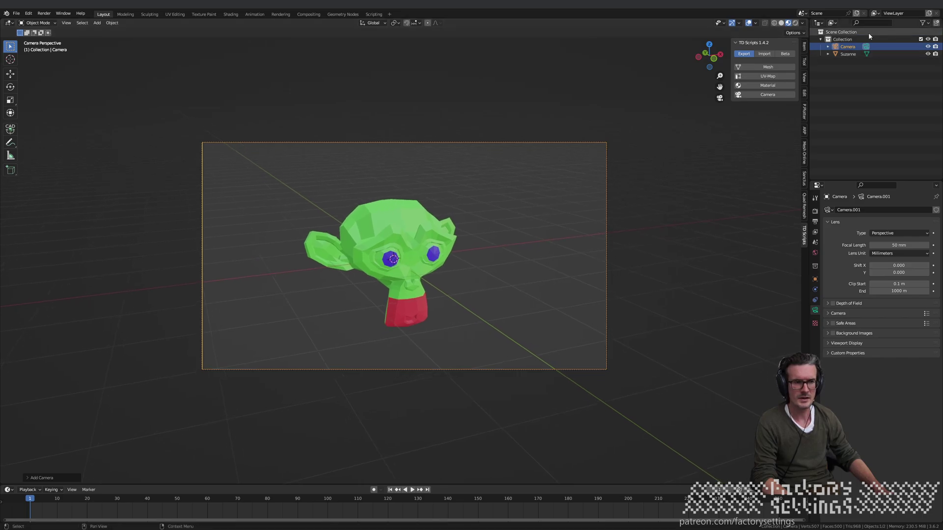
# Step: Export the camera with TD Scripts, then switch to TouchDesigner and import it through TD_SCRIPTS, previewing its view
pyautogui.click(848, 47)
pyautogui.click(772, 97)
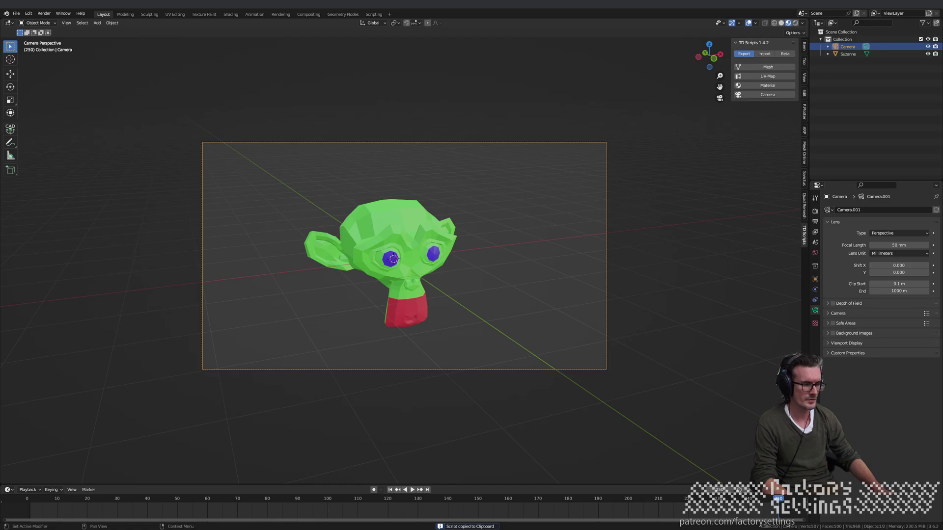
pyautogui.hotkey('alt', 'Tab')
pyautogui.click(143, 202)
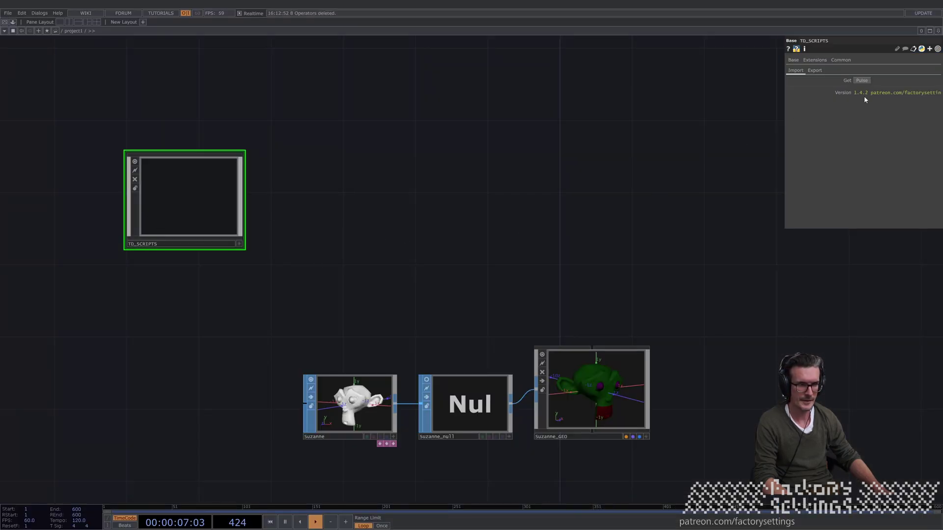
pyautogui.click(862, 80)
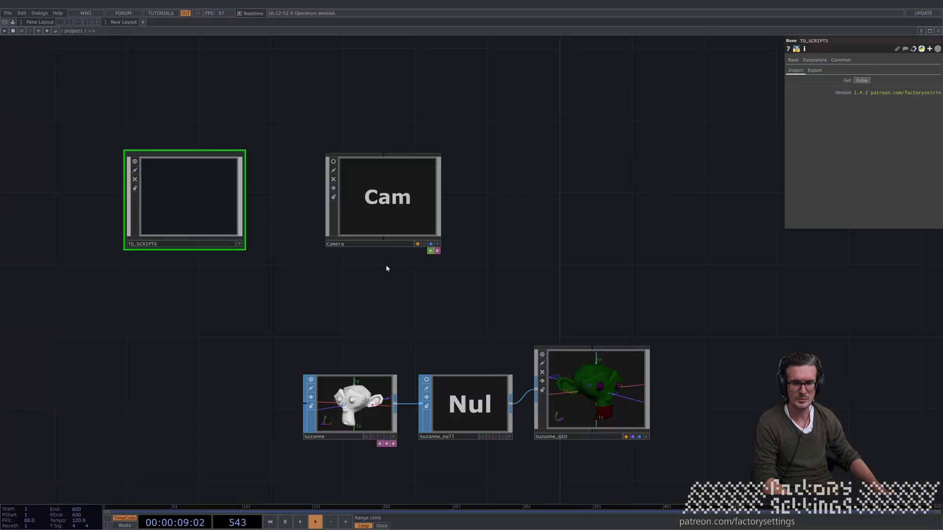
pyautogui.click(333, 162)
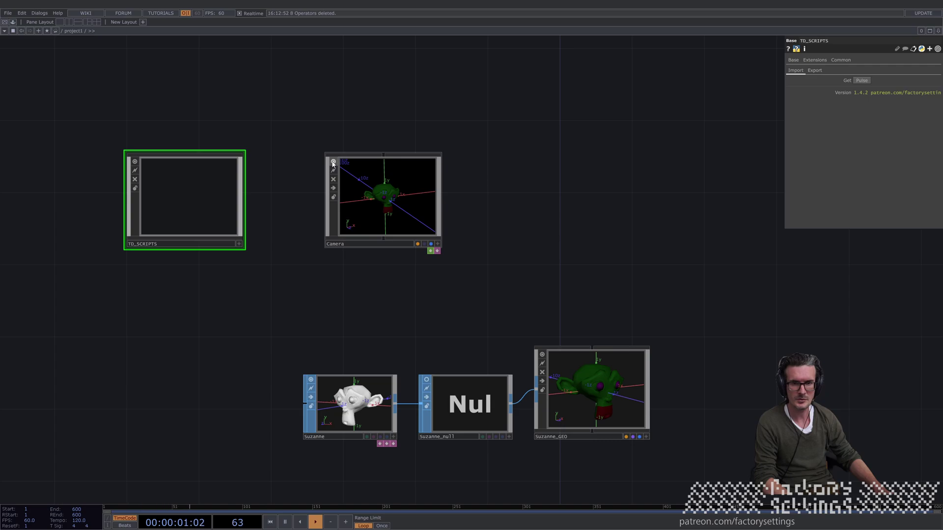
pyautogui.click(333, 162)
# Step: Add a Render TOP beside the imported Camera, above Suzanne_GEO
pyautogui.hscroll(5, 529, 214)
pyautogui.press('Tab')
pyautogui.write('re')
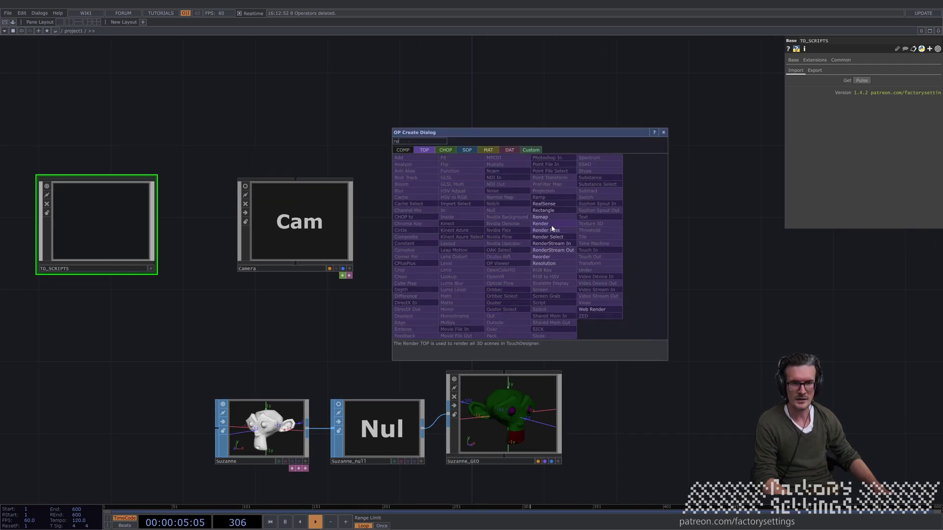
pyautogui.click(550, 225)
pyautogui.click(506, 234)
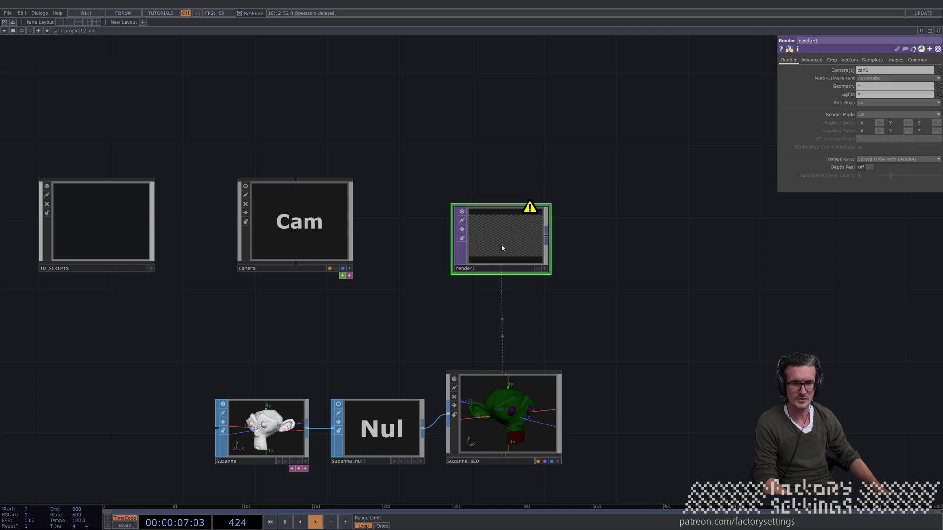
# Step: Set render1's Camera(s) parameter to Camera
pyautogui.click(284, 236)
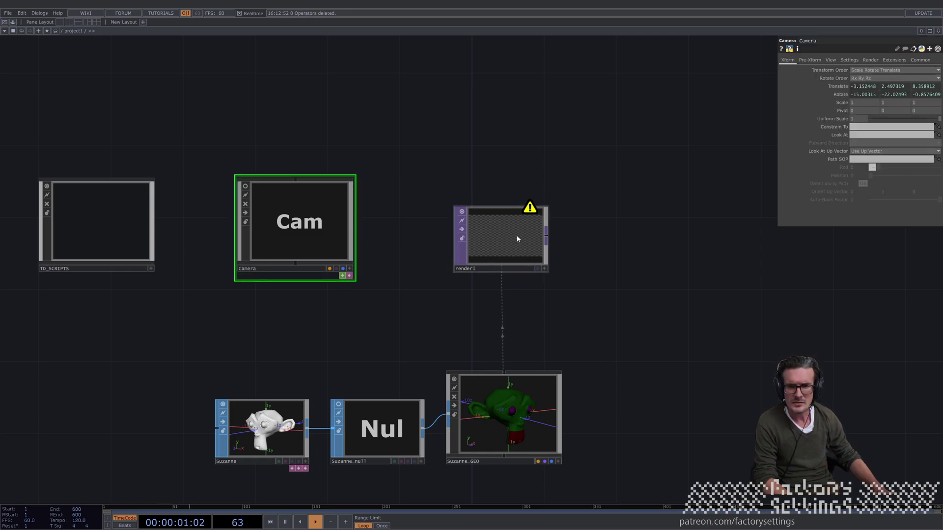
pyautogui.click(513, 241)
pyautogui.click(873, 72)
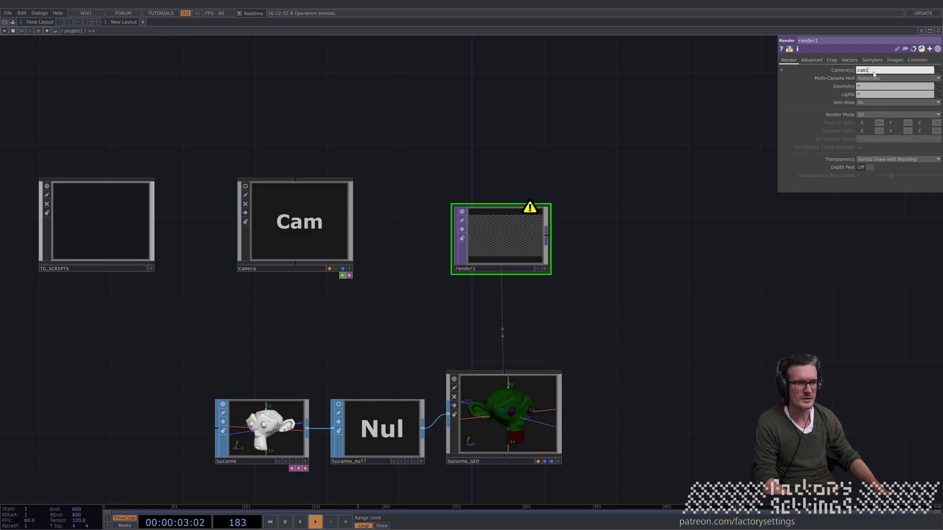
pyautogui.write('Camera')
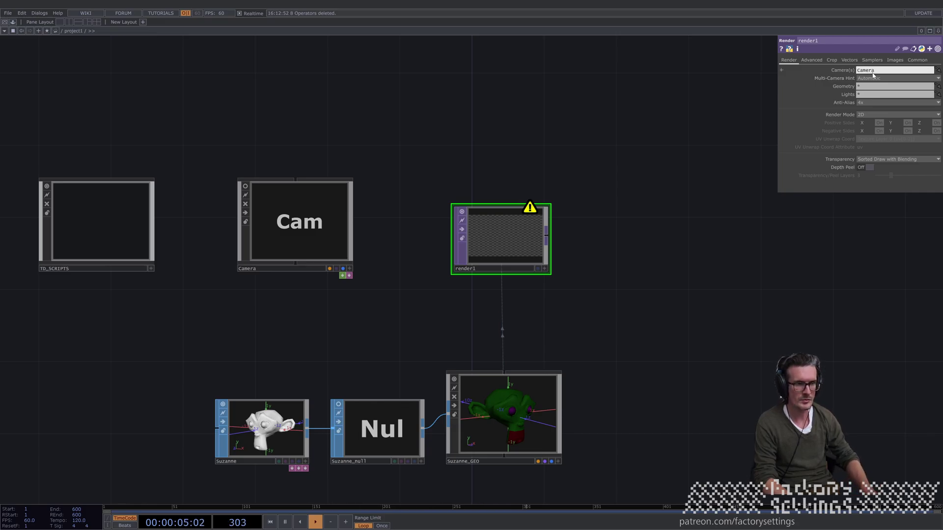
pyautogui.press('Return')
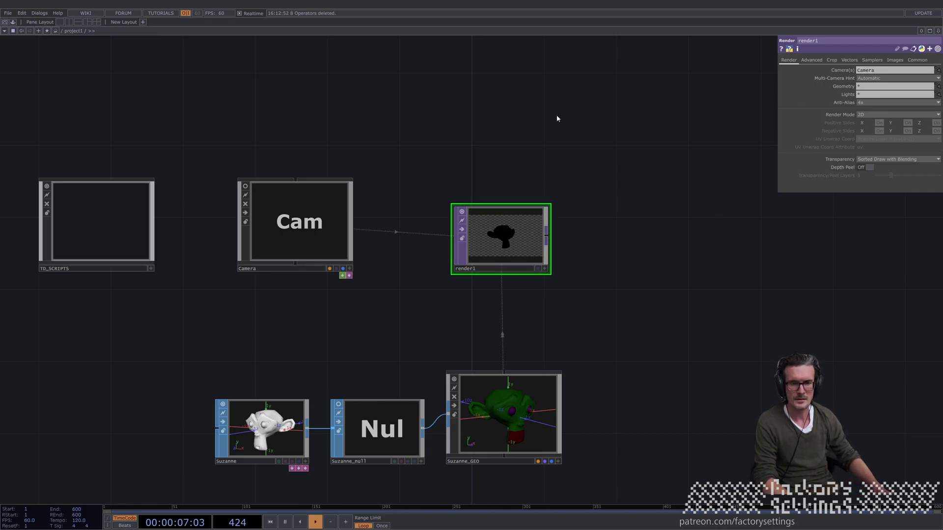
# Step: Add a Light component above Camera to illuminate Suzanne in render1, and inspect the rendered image
pyautogui.press('Tab')
pyautogui.click(429, 22)
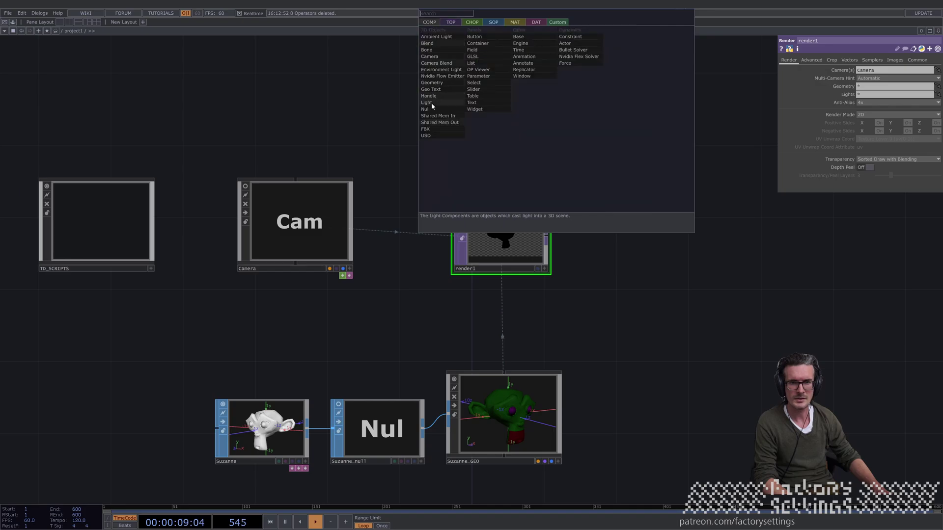
pyautogui.click(426, 103)
pyautogui.click(295, 99)
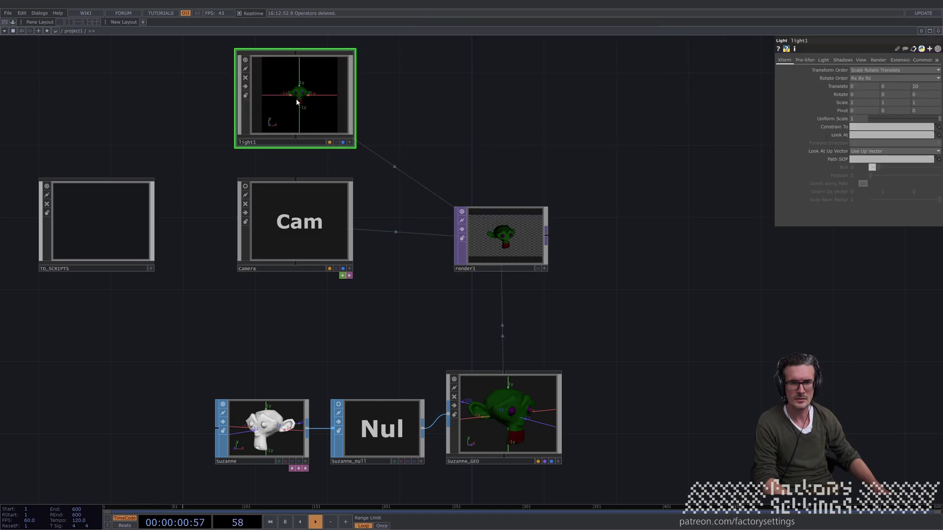
pyautogui.scroll(5, 502, 252)
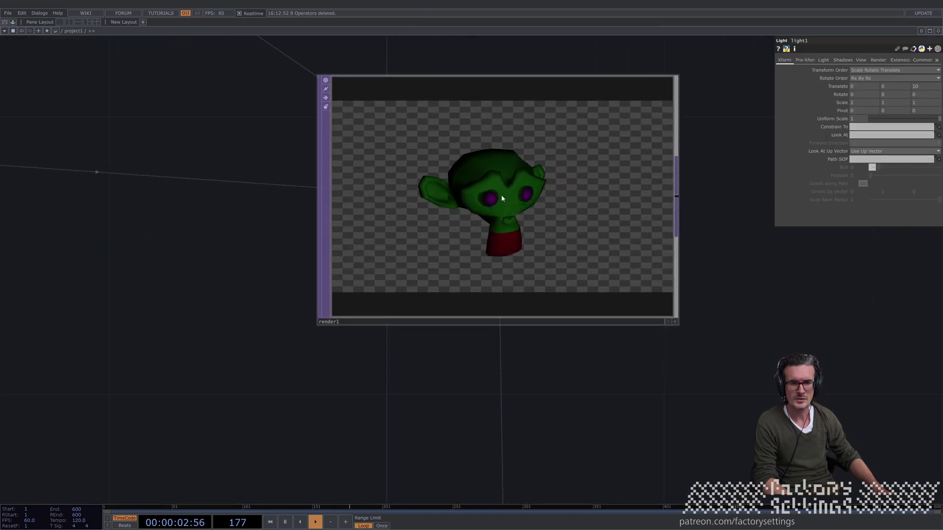
pyautogui.scroll(2, 501, 194)
pyautogui.scroll(-5, 502, 195)
pyautogui.scroll(5, 503, 195)
pyautogui.scroll(-5, 503, 196)
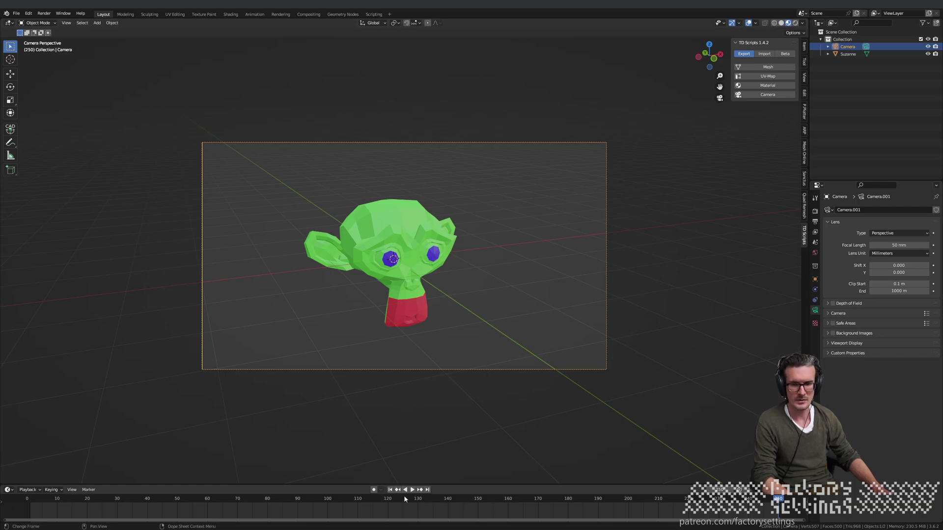
# Step: Insert a Location & Rotation keyframe for the camera at frame 1
pyautogui.click(391, 490)
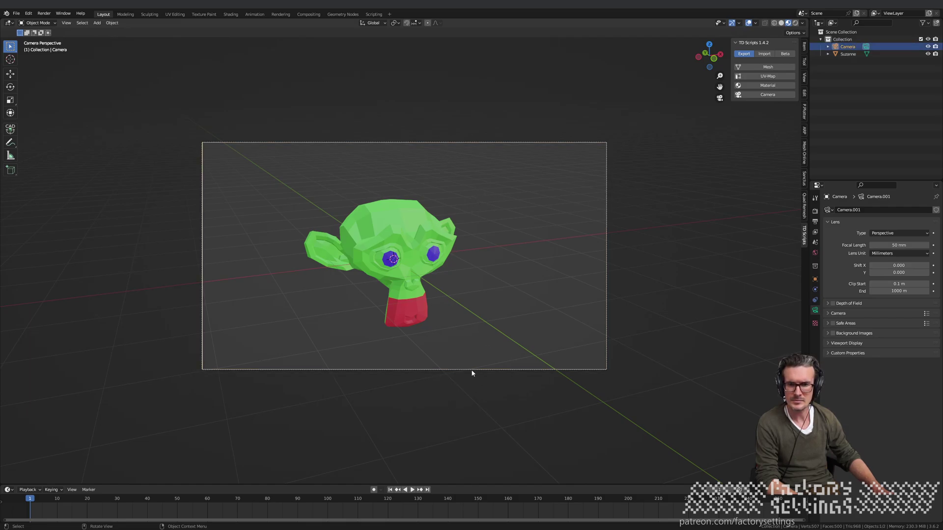
pyautogui.press('i')
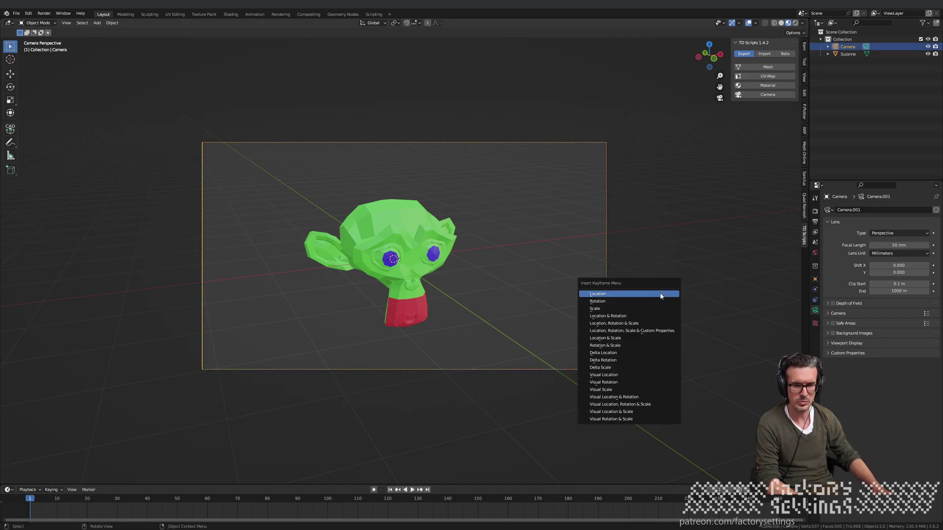
pyautogui.click(641, 318)
# Step: At frame 50, reposition the camera around Suzanne's other side with Walk Navigation and keyframe its location and rotation
pyautogui.moveTo(31, 501); pyautogui.dragTo(178, 501)
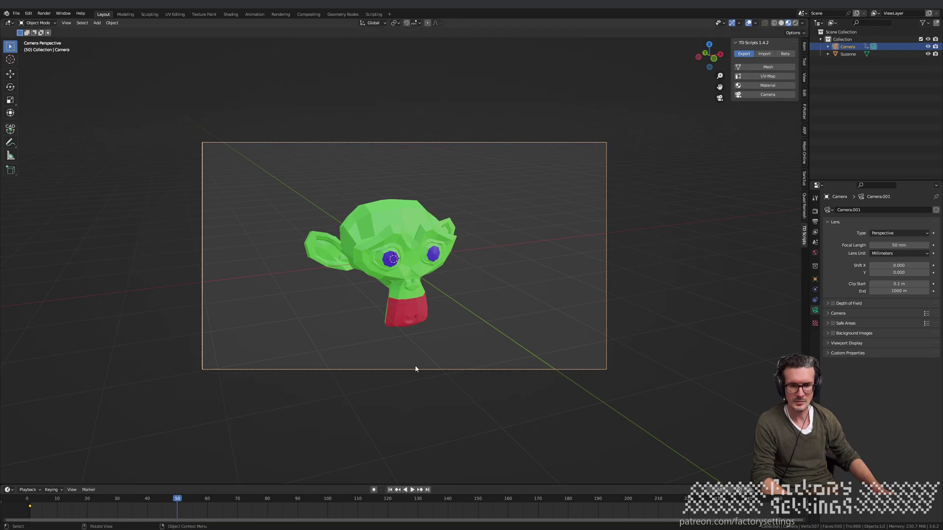
pyautogui.press('F3')
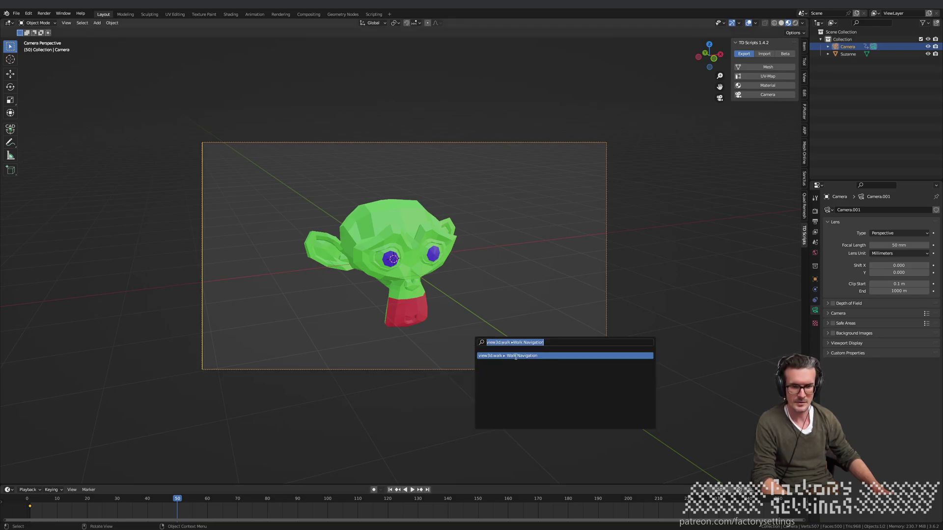
pyautogui.click(515, 356)
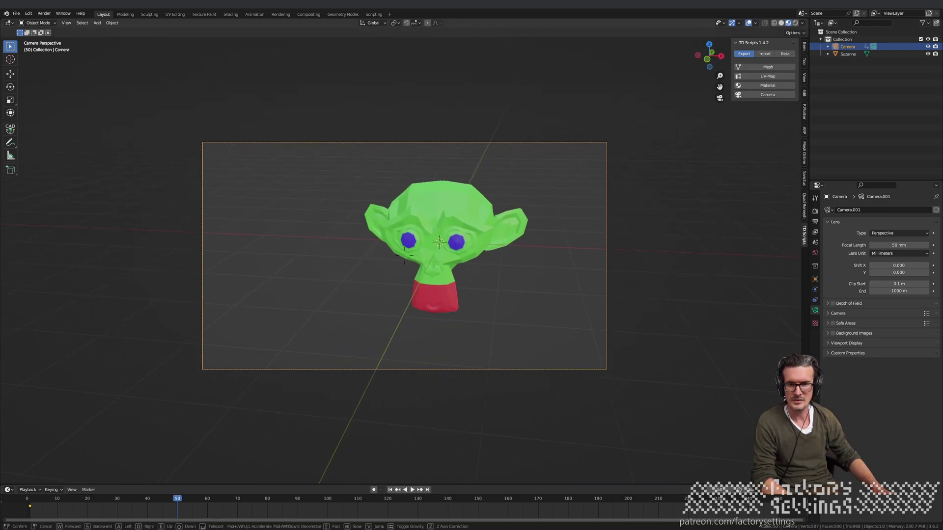
pyautogui.click(515, 360)
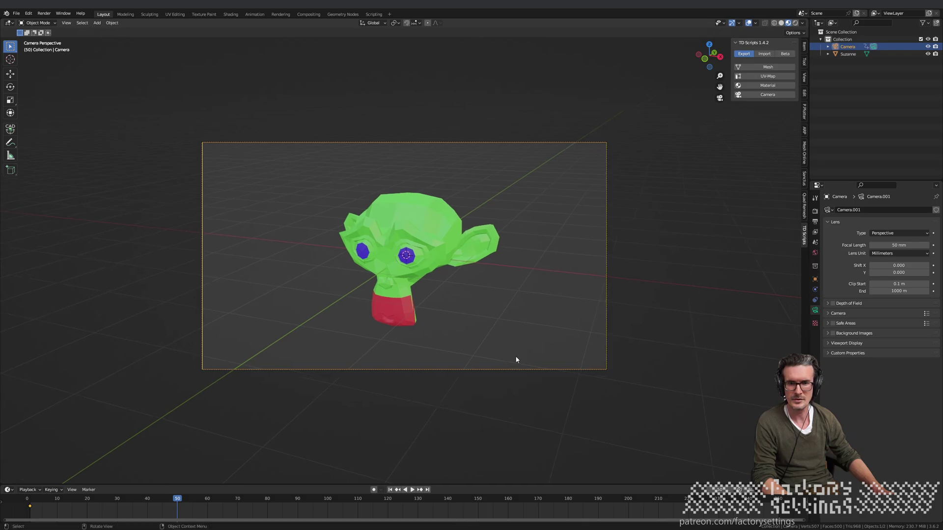
pyautogui.rightClick(593, 311)
pyautogui.click(592, 309)
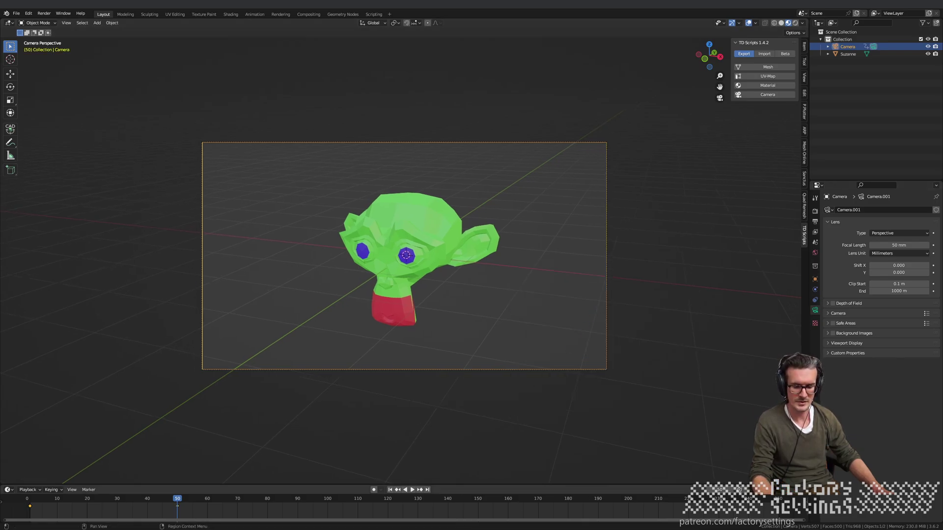
# Step: Play back the camera animation from the first frame, stop it and return to frame 1
pyautogui.click(390, 490)
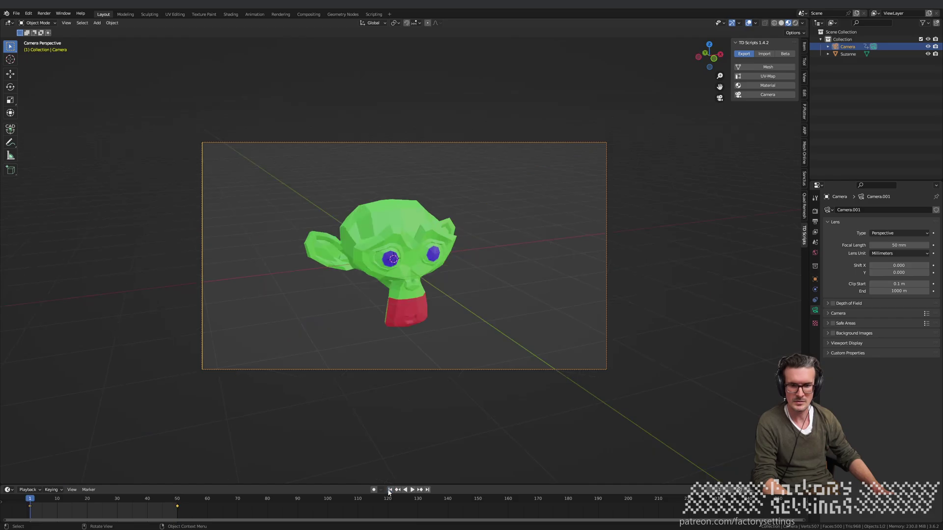
pyautogui.click(412, 490)
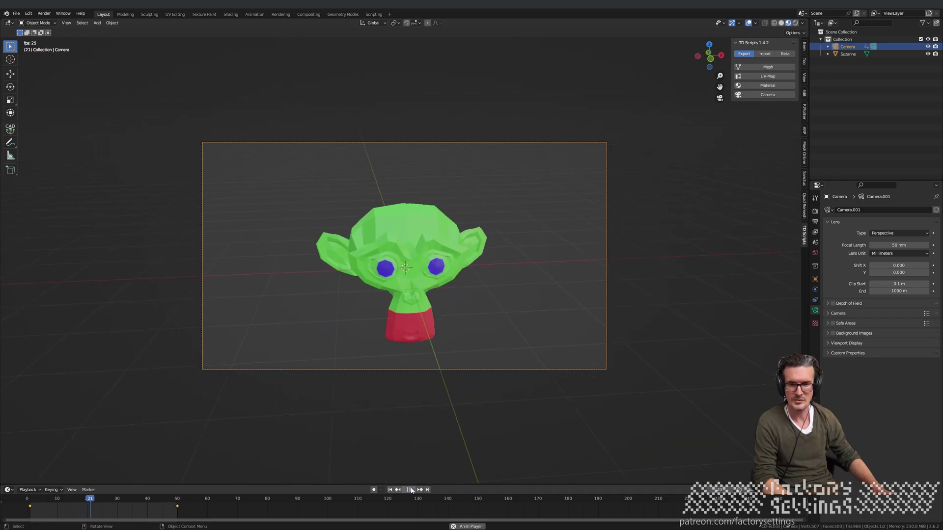
pyautogui.click(410, 490)
pyautogui.click(390, 490)
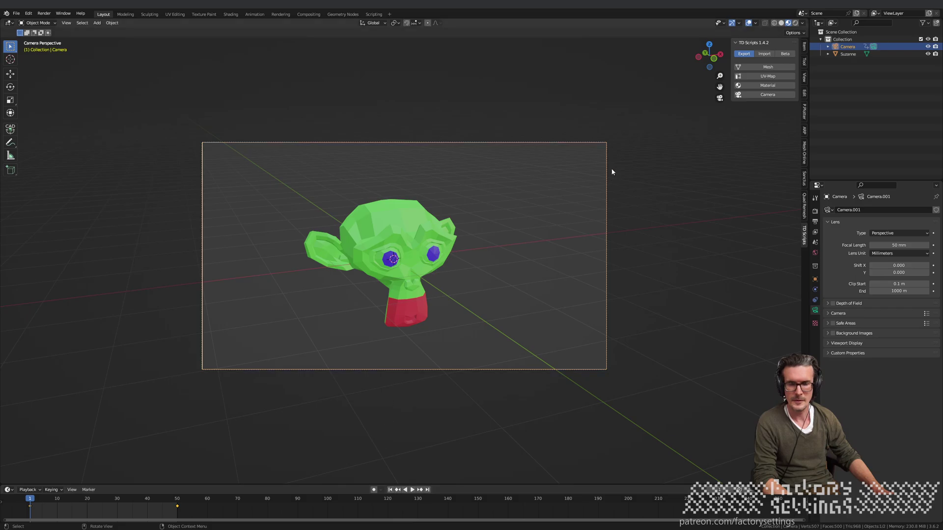
# Step: Export the animated camera with TD Scripts, switch to TouchDesigner and delete the existing Camera component
pyautogui.click(767, 94)
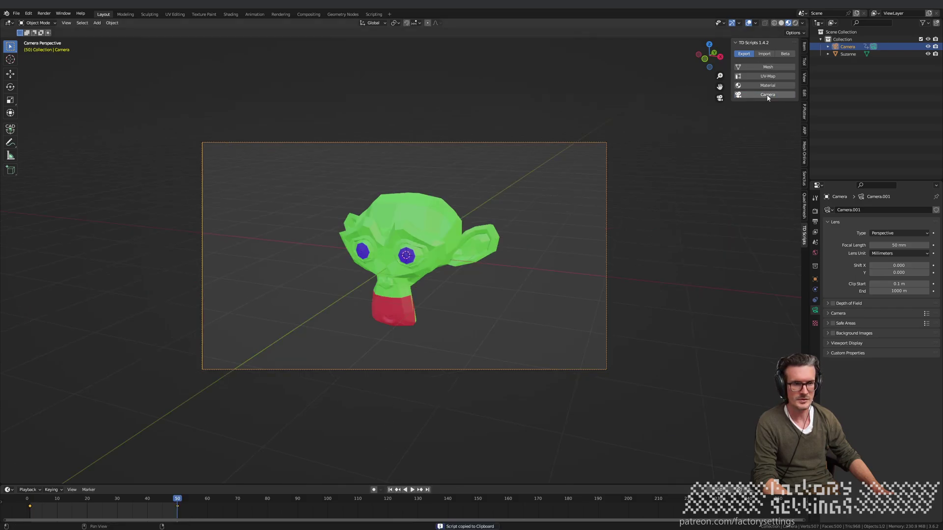
pyautogui.hotkey('alt', 'Tab')
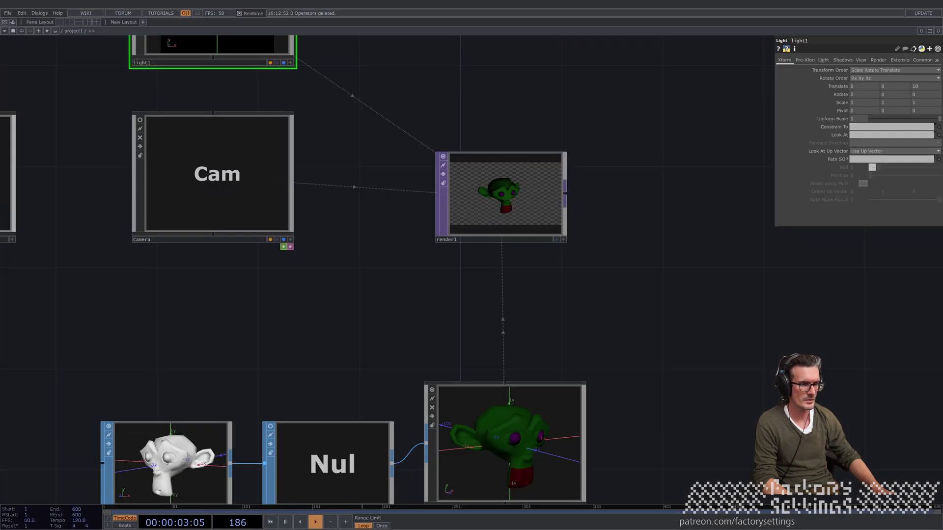
pyautogui.scroll(-10, 320, 299)
pyautogui.moveTo(396, 331); pyautogui.dragTo(346, 270)
pyautogui.press('Delete')
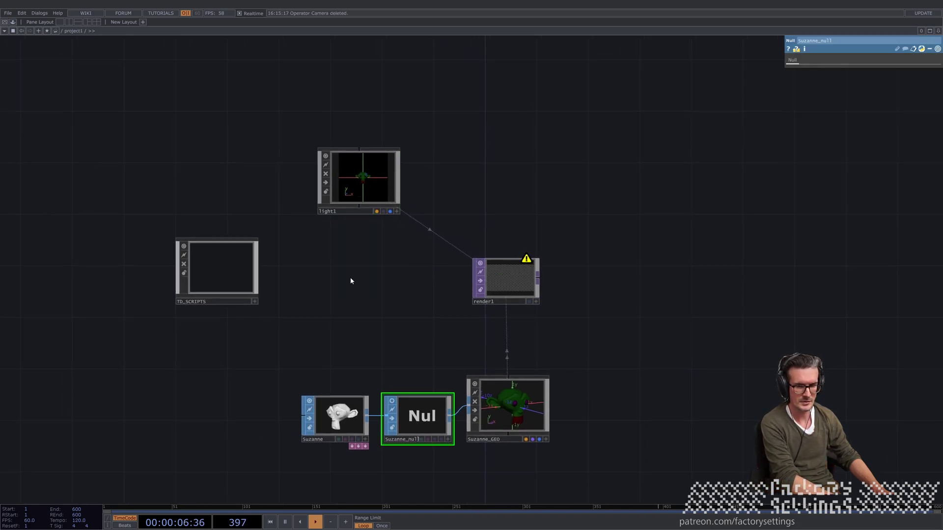
# Step: Import the animated camera through TD_SCRIPTS and inspect its motion in render1
pyautogui.click(231, 266)
pyautogui.click(862, 80)
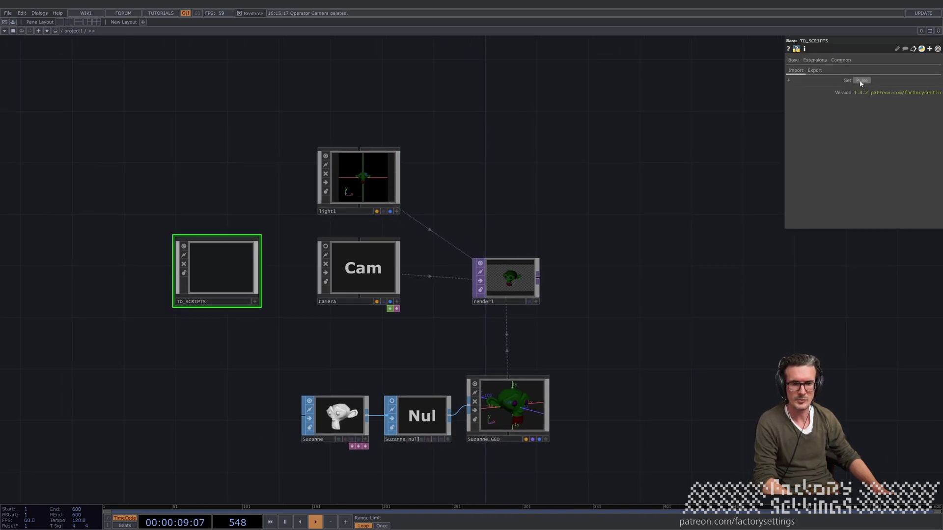
pyautogui.scroll(4, 501, 289)
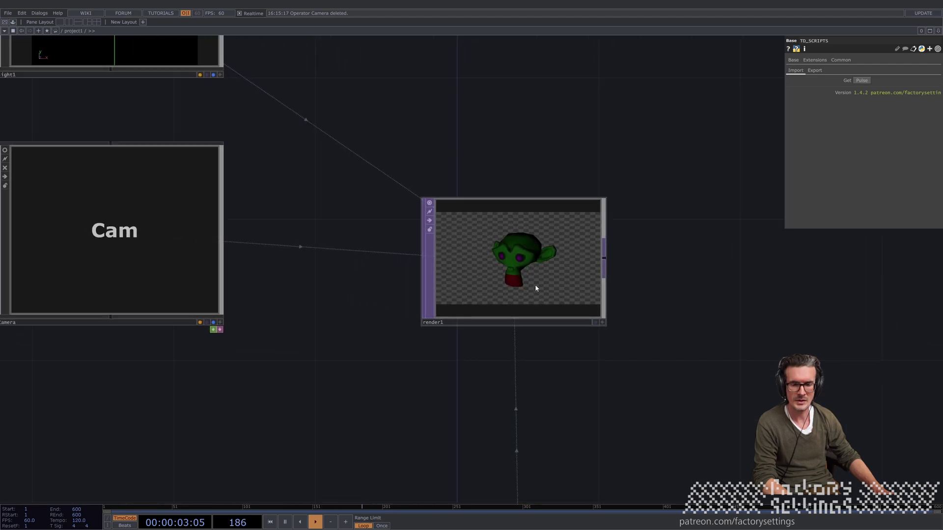
# Step: Set the timeline end to frame 100, and switch to Blender to check the frame rate in the scene's output properties
pyautogui.click(79, 509)
pyautogui.write('100')
pyautogui.press('Return')
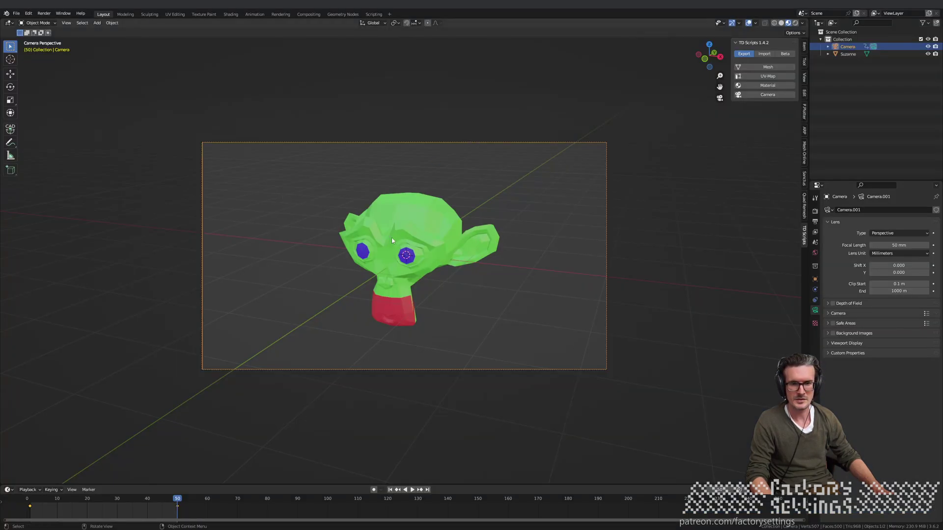
pyautogui.click(815, 211)
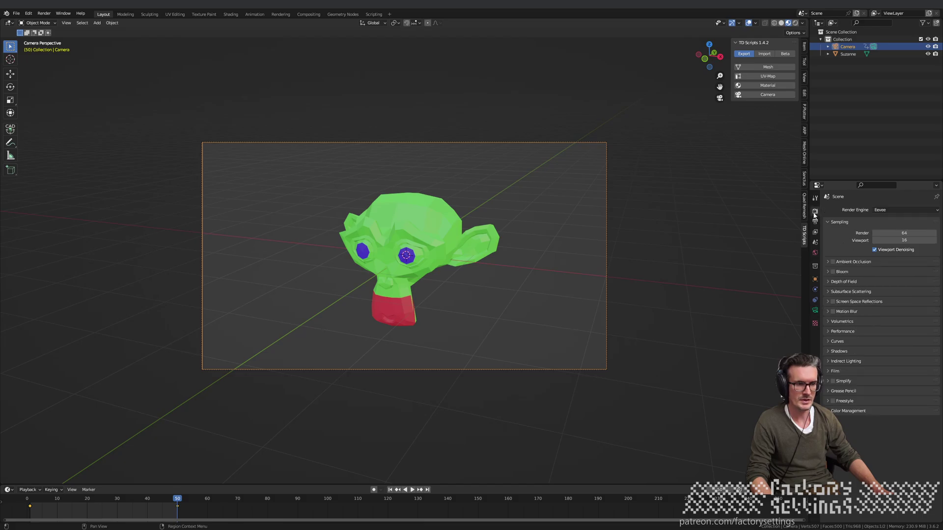
pyautogui.click(815, 223)
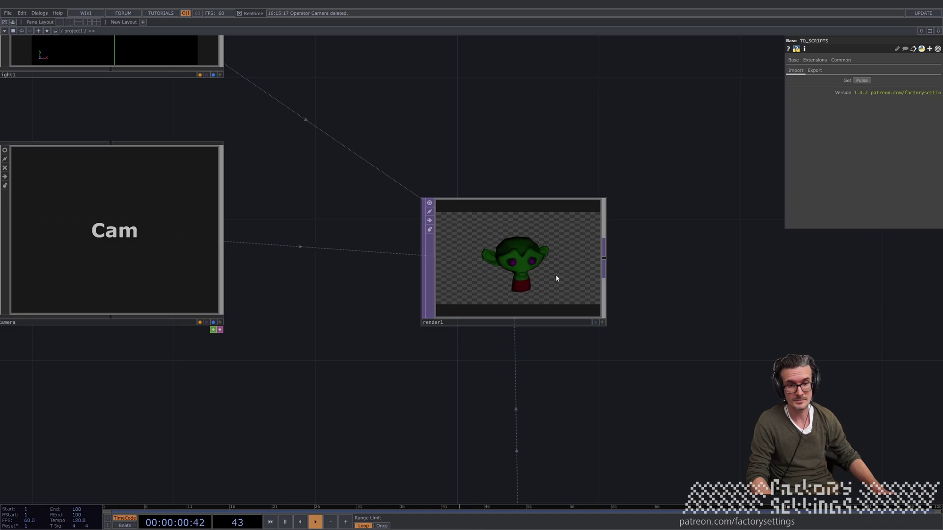
# Step: Return to Blender, delete the animated Camera from the scene and show the TD Scripts import options
pyautogui.hotkey('alt', 'Tab')
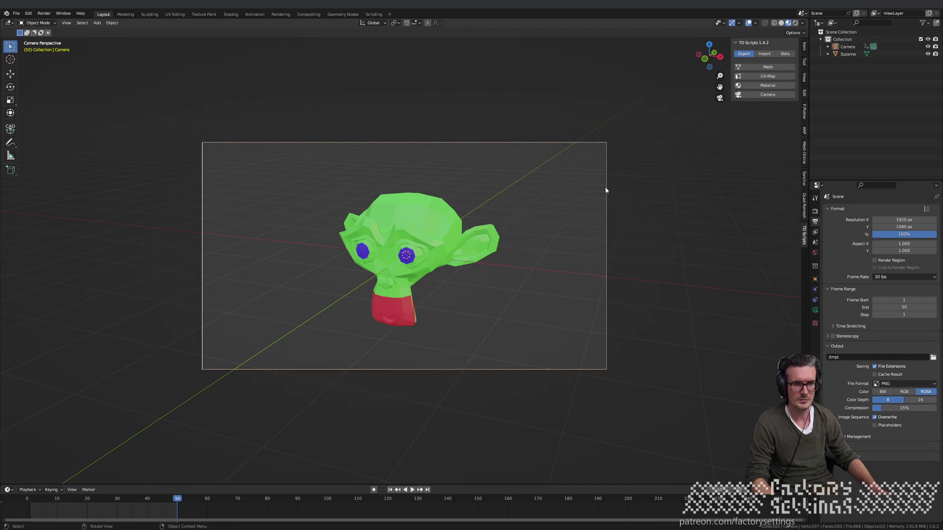
pyautogui.press('x')
pyautogui.click(657, 212)
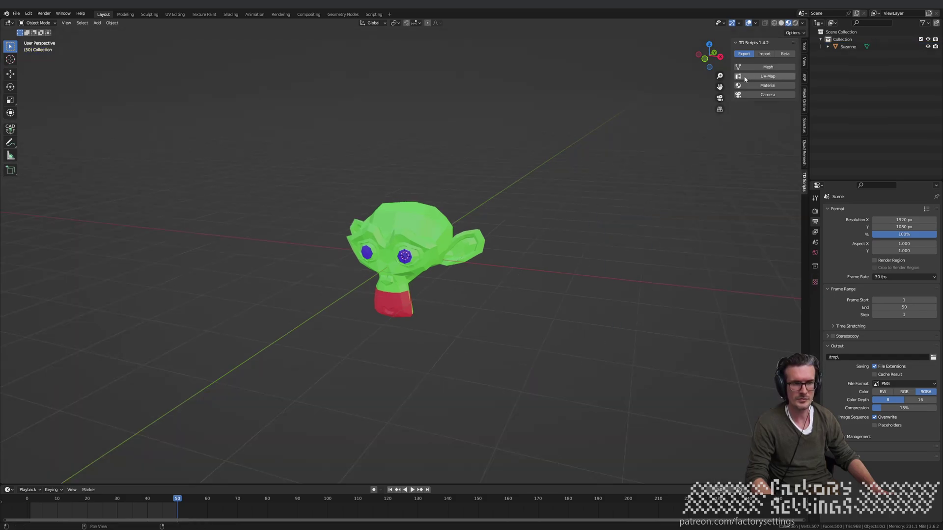
pyautogui.click(765, 55)
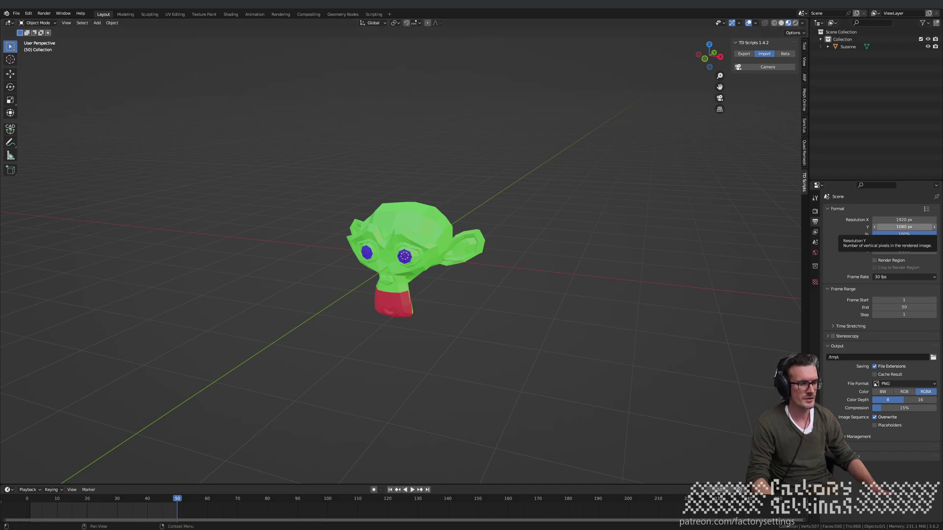
# Step: Switch to TouchDesigner and assign cam1 as the export camera of TD_SCRIPTS
pyautogui.hotkey('alt', 'Tab')
pyautogui.moveTo(318, 369); pyautogui.dragTo(398, 372)
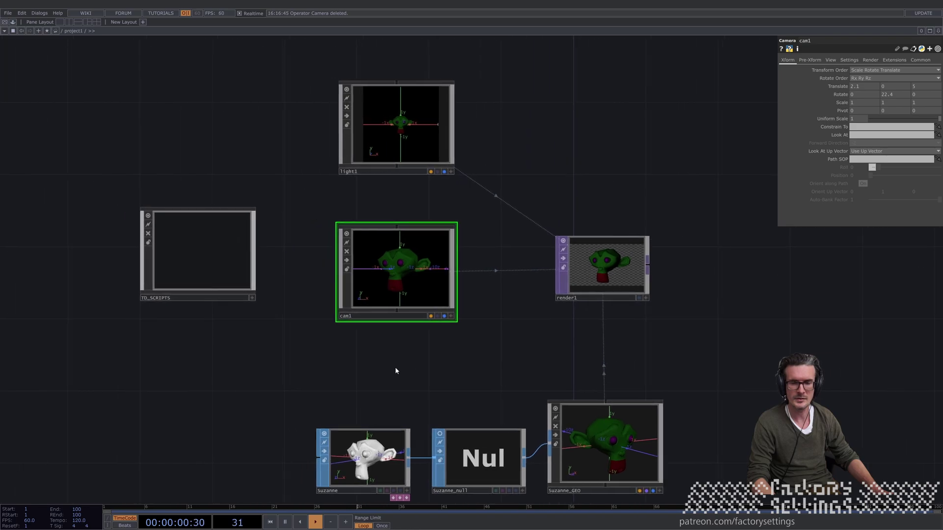
pyautogui.click(257, 248)
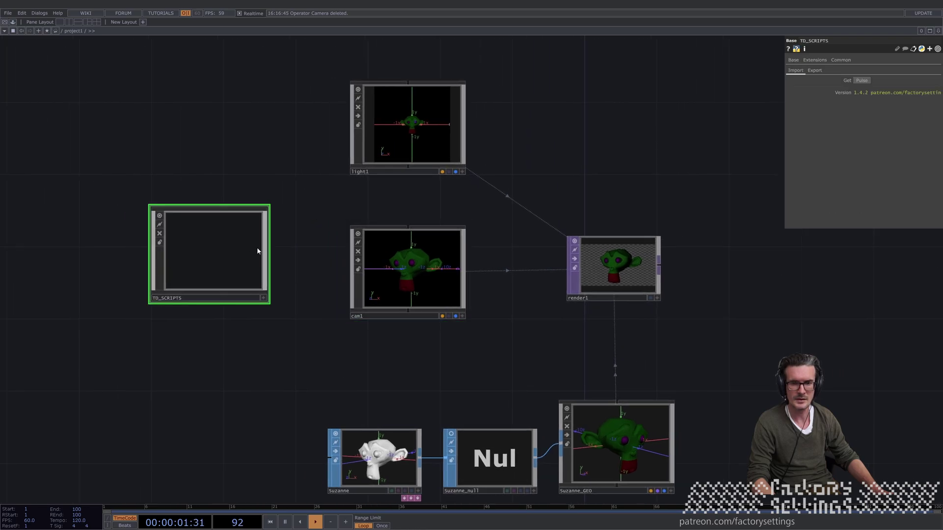
pyautogui.click(815, 71)
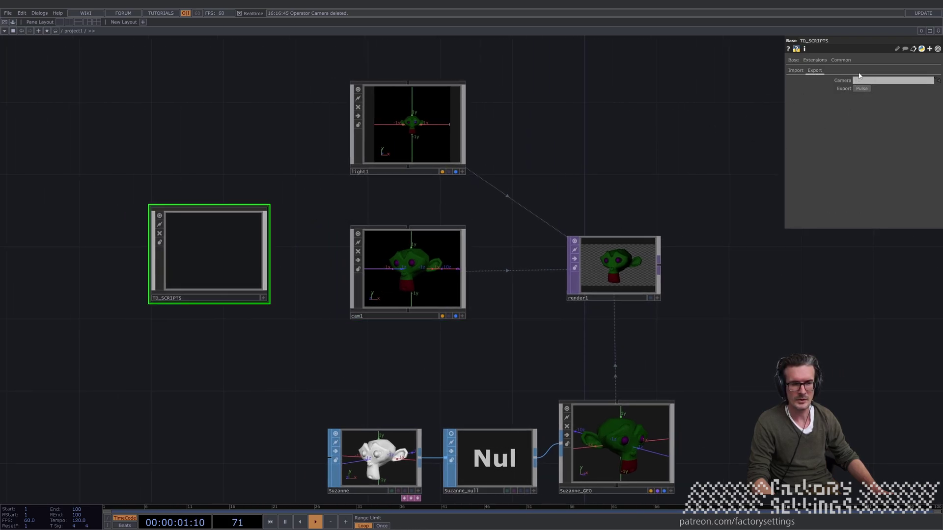
pyautogui.moveTo(427, 282); pyautogui.dragTo(868, 81)
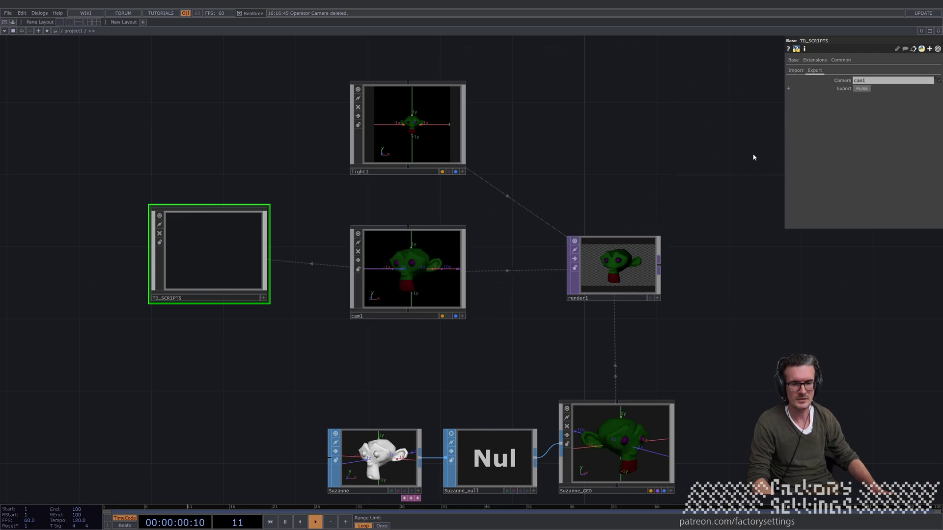
# Step: Review cam1's transform parameters and export the camera from TD_SCRIPTS
pyautogui.click(422, 275)
pyautogui.scroll(2, 390, 280)
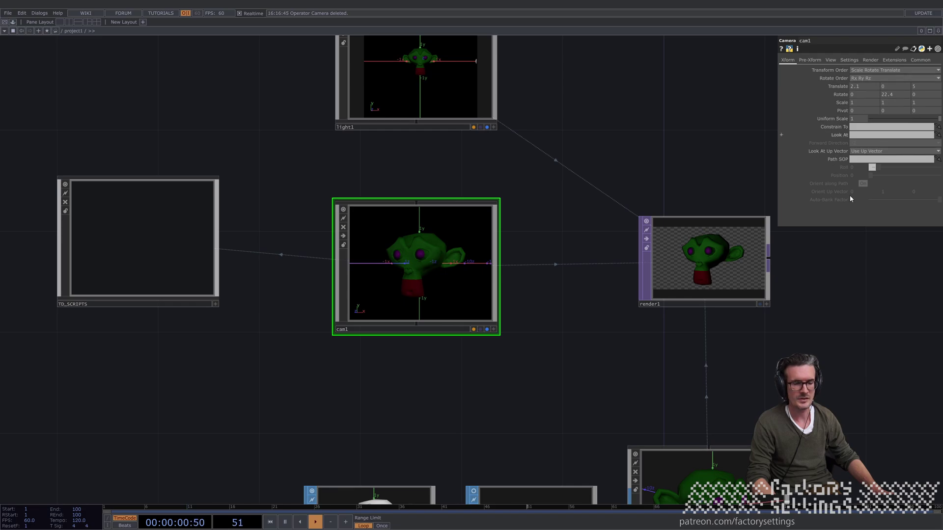
pyautogui.scroll(-2, 550, 323)
pyautogui.click(234, 250)
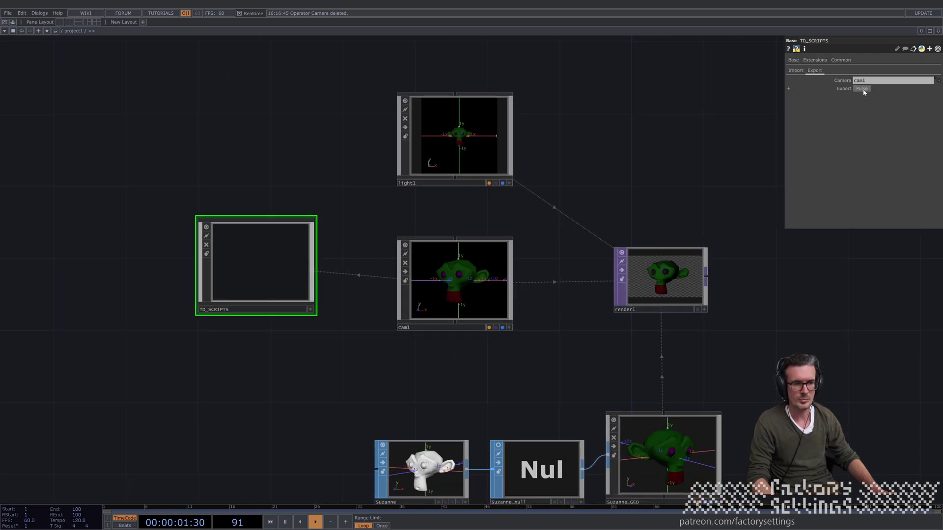
# Step: Switch to Blender, import the TouchDesigner camera with TD Scripts and view Suzanne through TD_cam
pyautogui.hotkey('alt', 'Tab')
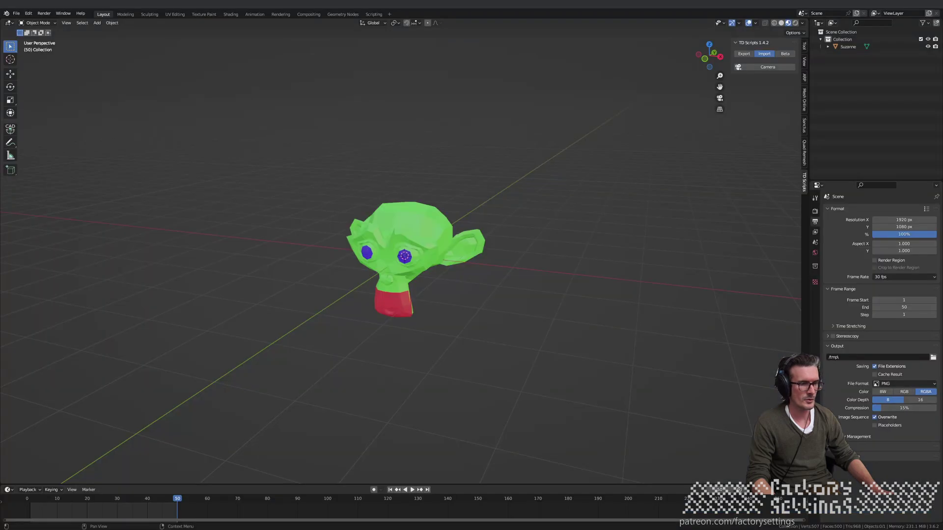
pyautogui.click(766, 68)
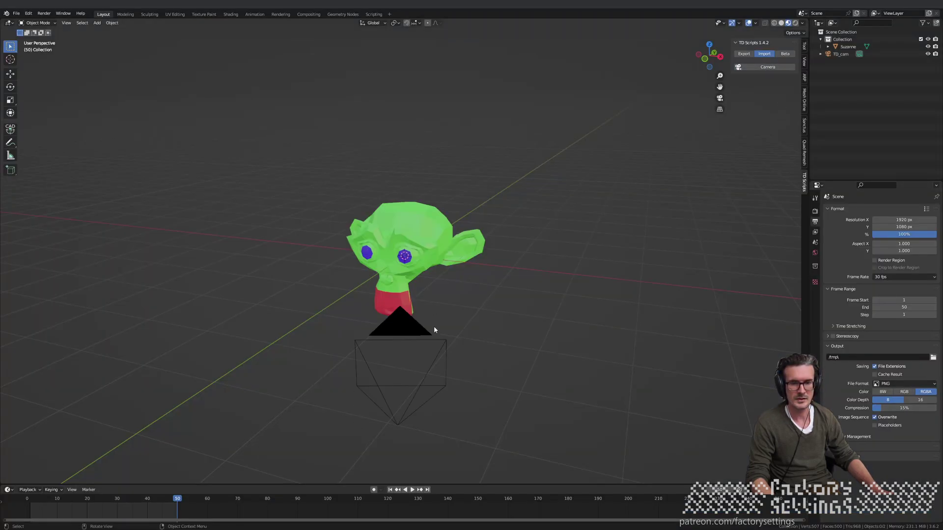
pyautogui.click(400, 331)
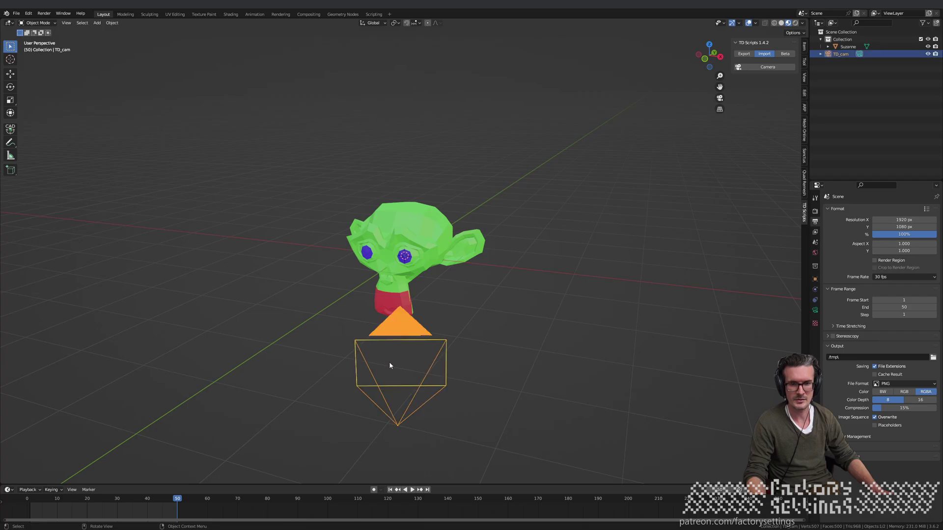
pyautogui.press('KP_0')
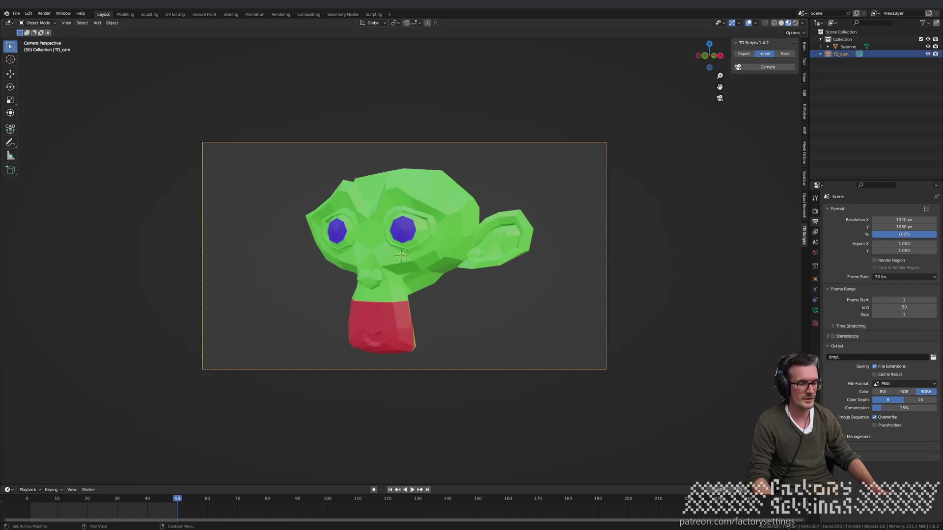
# Step: Switch to TouchDesigner and compare the views in cam1 and render1 with Blender's camera view
pyautogui.hotkey('alt', 'Tab')
pyautogui.scroll(3, 685, 282)
pyautogui.scroll(-2, 677, 278)
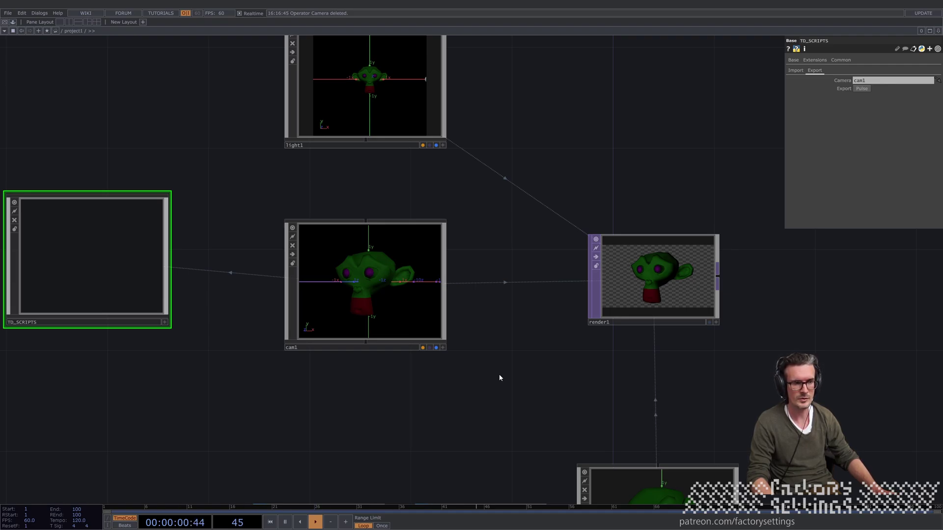
# Step: Switch to Blender, show the TD Scripts Beta exports and keyframe Suzanne's starting rotation at frame 1
pyautogui.hotkey('alt', 'Tab')
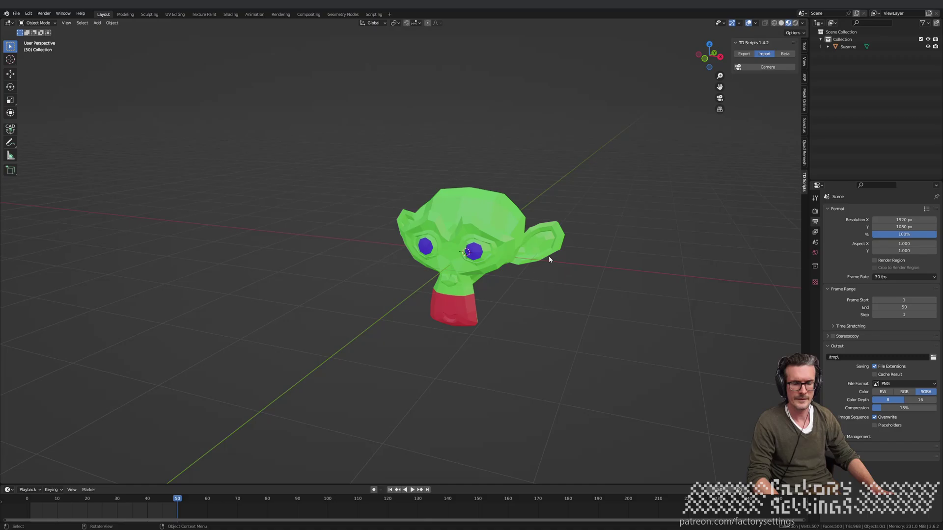
pyautogui.click(786, 55)
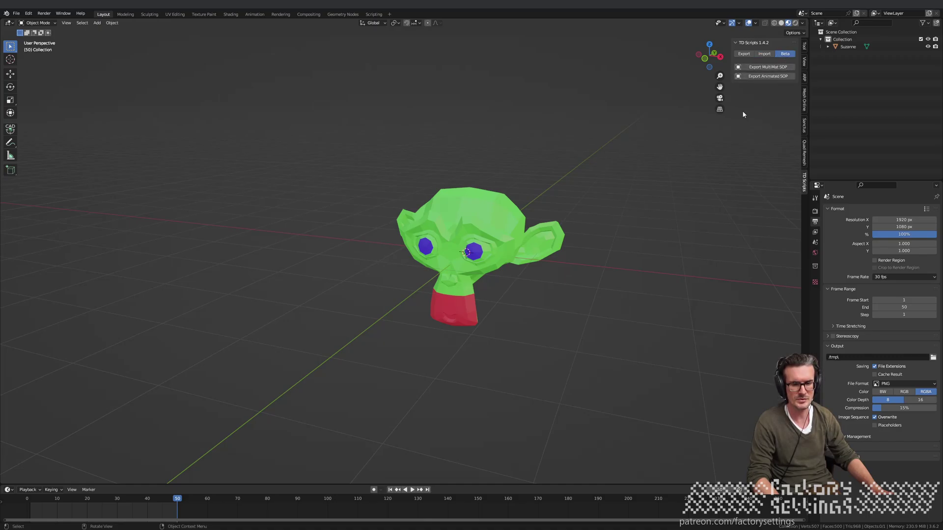
pyautogui.click(473, 228)
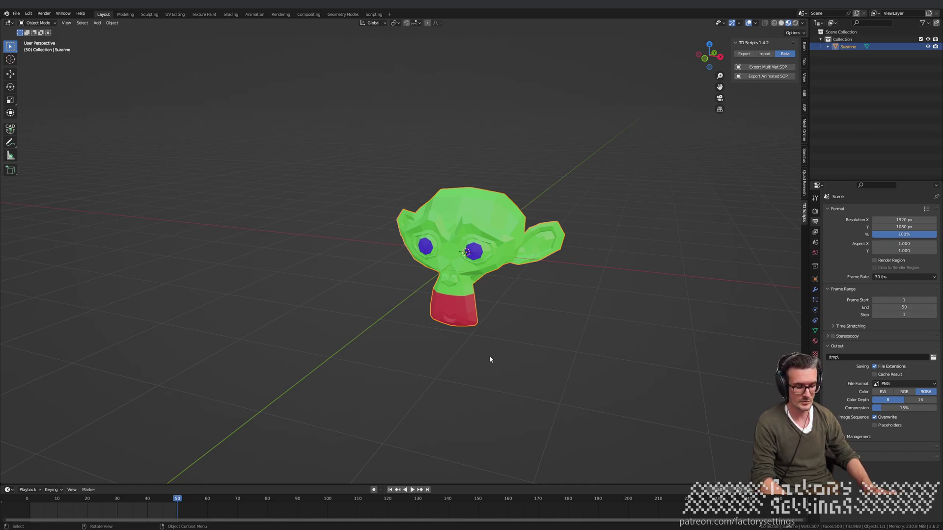
pyautogui.click(390, 490)
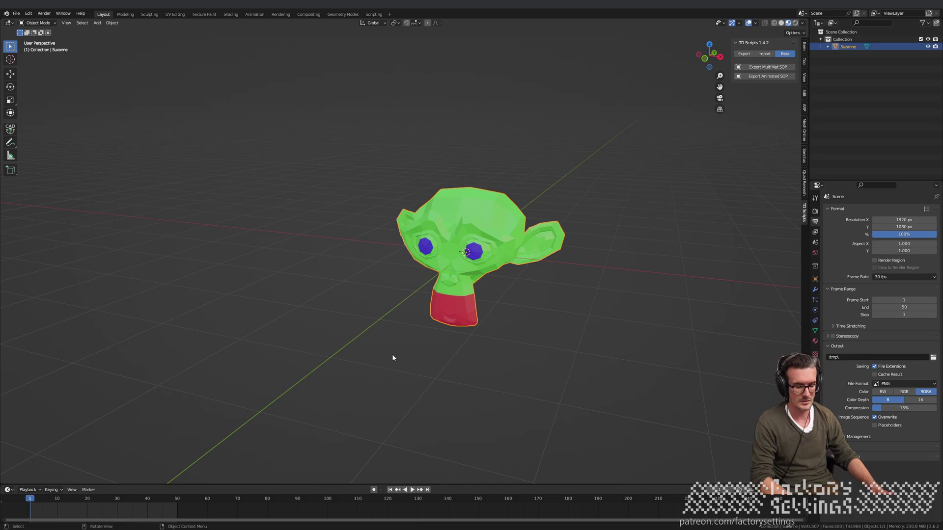
pyautogui.press('i')
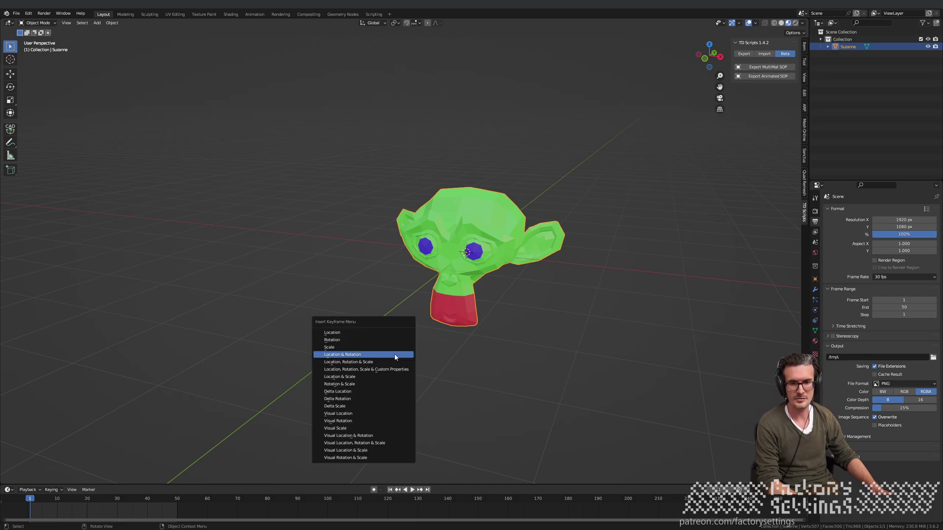
pyautogui.click(366, 348)
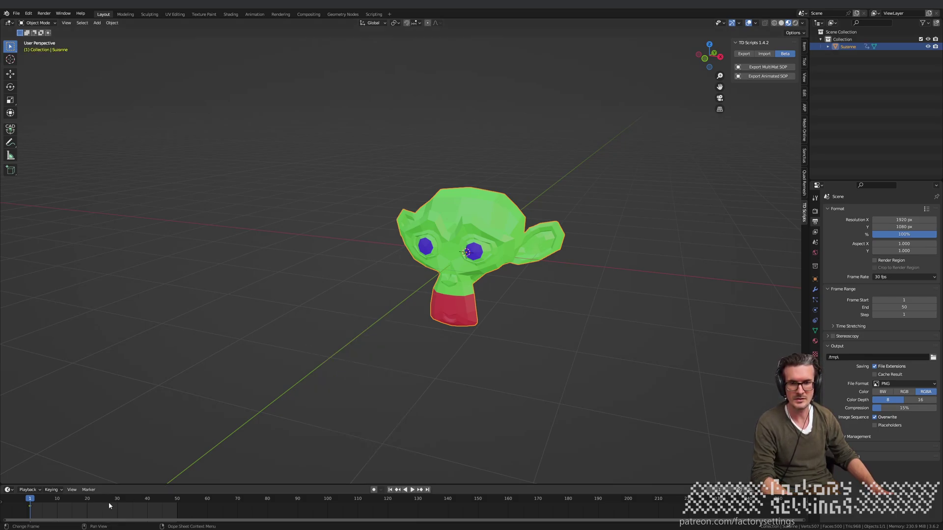
# Step: Rotate Suzanne freely with trackball rotation at frame 50 and keyframe the new orientation there
pyautogui.moveTo(25, 501); pyautogui.dragTo(177, 512)
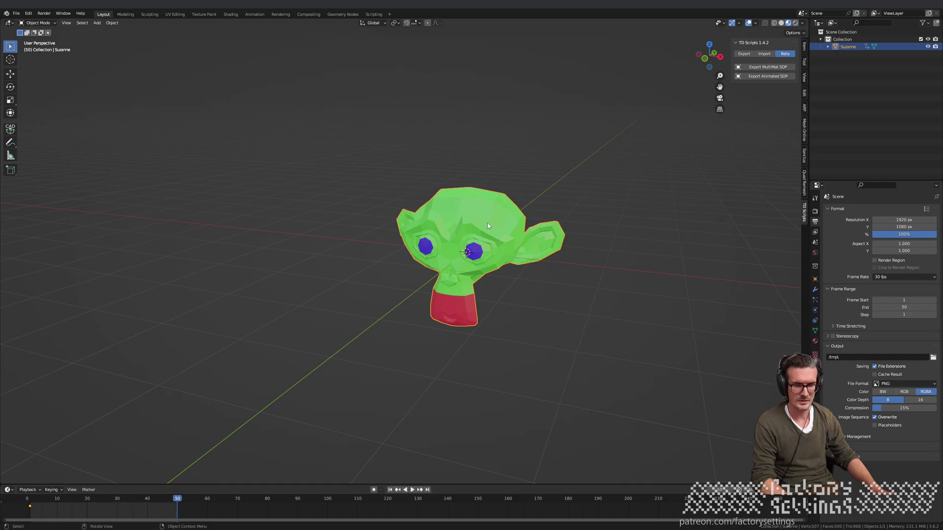
pyautogui.press('r')
pyautogui.press('r')
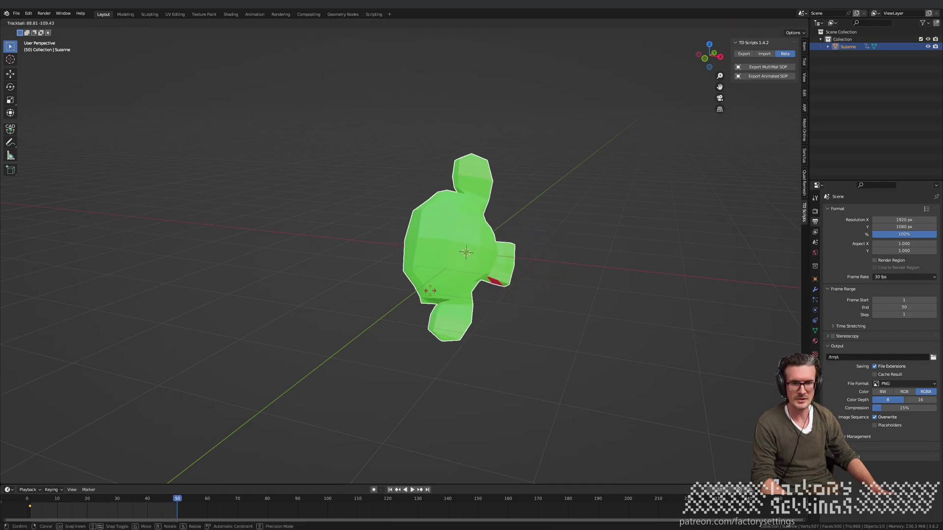
pyautogui.click(385, 316)
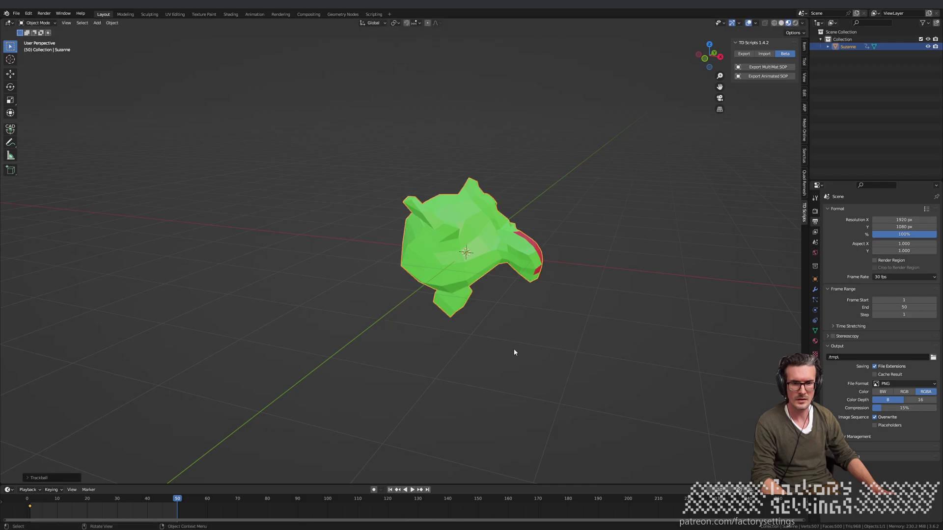
pyautogui.press('i')
pyautogui.click(520, 352)
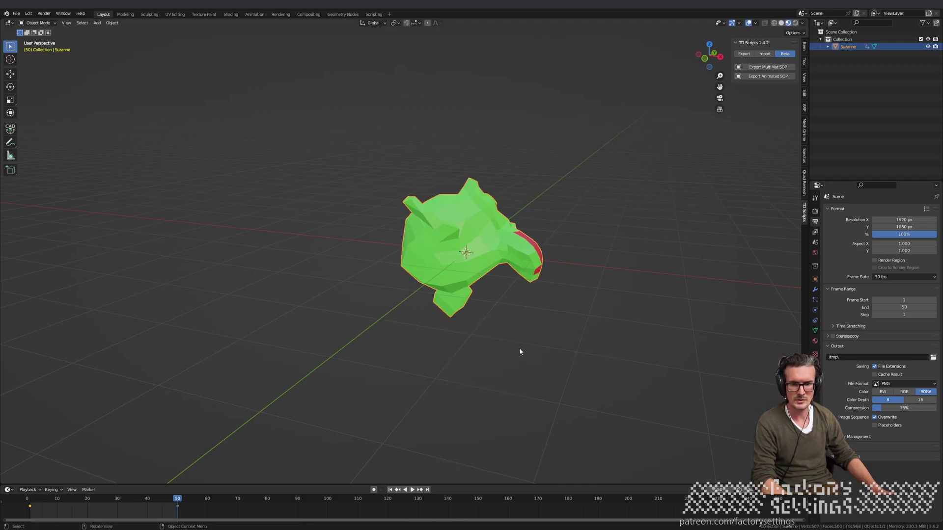
# Step: Play Suzanne's rotation animation from the start and return the timeline to frame 1
pyautogui.click(390, 490)
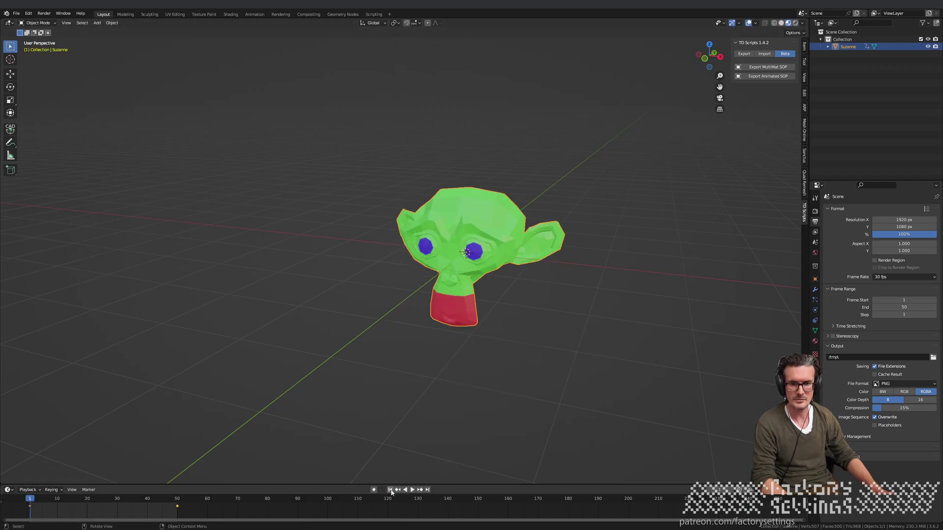
pyautogui.click(412, 491)
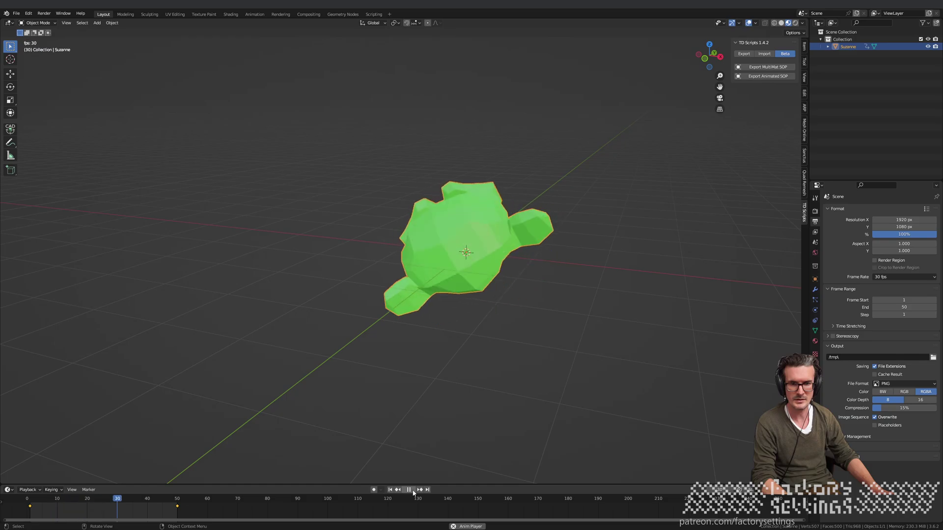
pyautogui.click(411, 490)
pyautogui.click(389, 490)
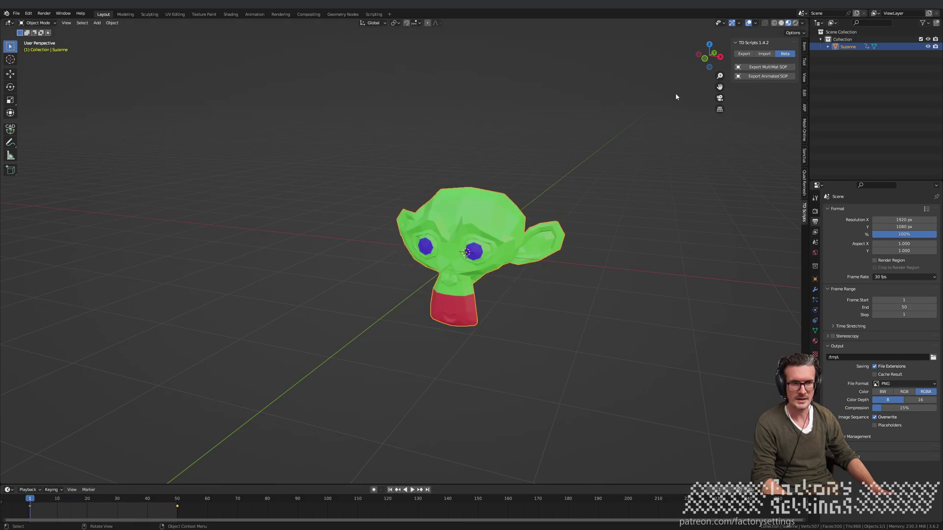
# Step: Export Suzanne as an Animated SOP, import it through TD_SCRIPTS in TouchDesigner and turn on Suzanne_GEO's viewer
pyautogui.click(769, 78)
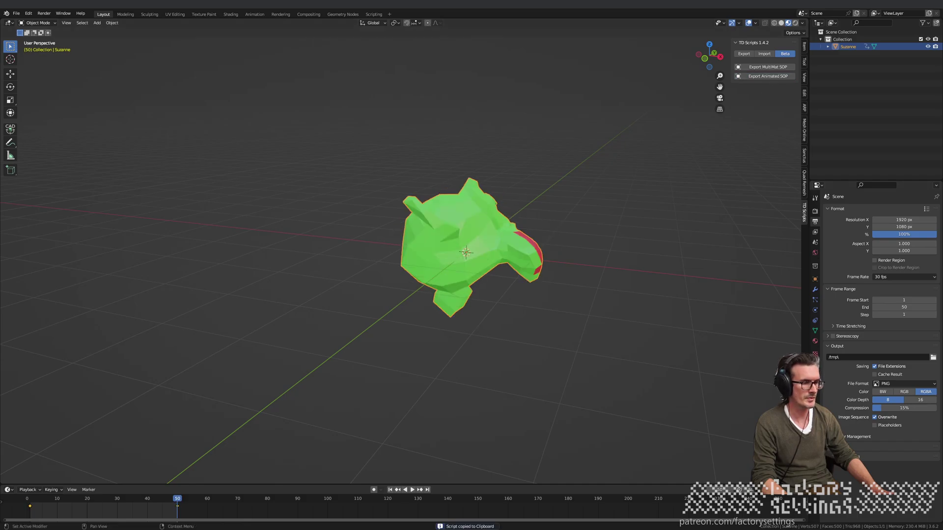
pyautogui.hotkey('alt', 'Tab')
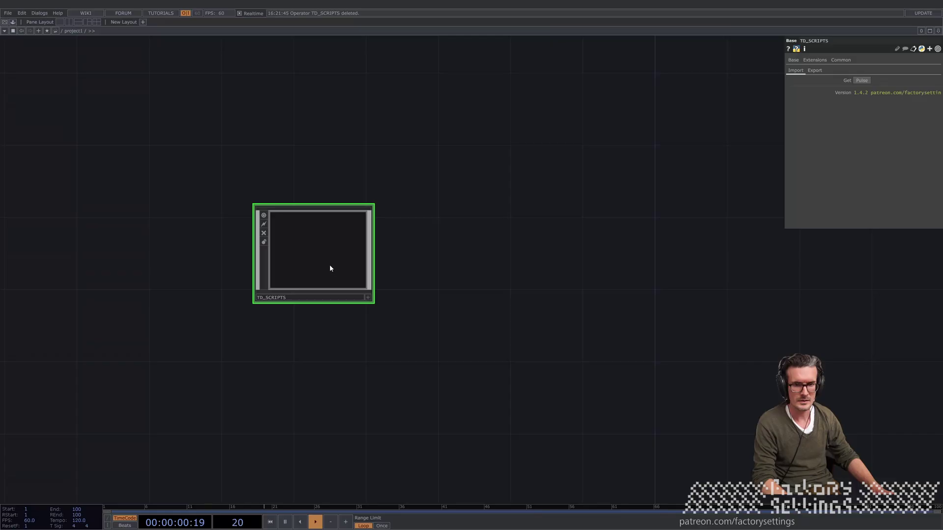
pyautogui.click(862, 81)
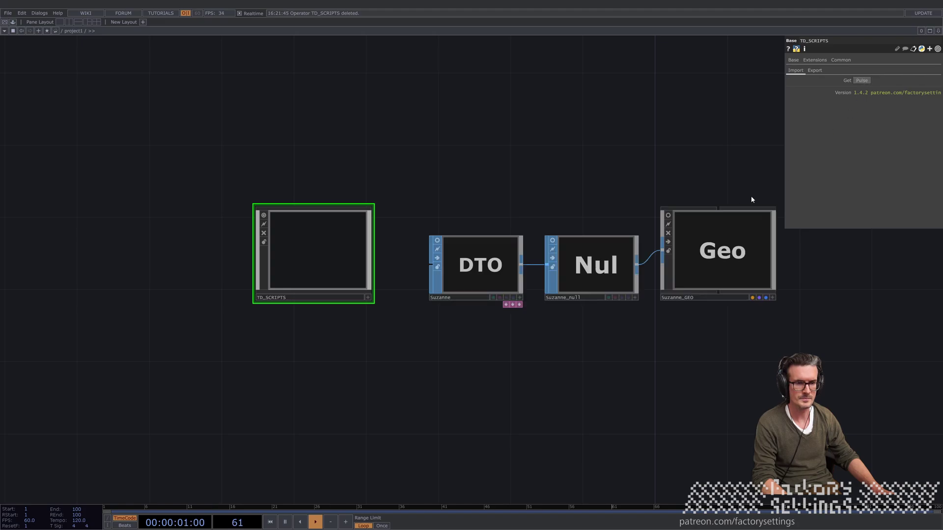
pyautogui.click(668, 216)
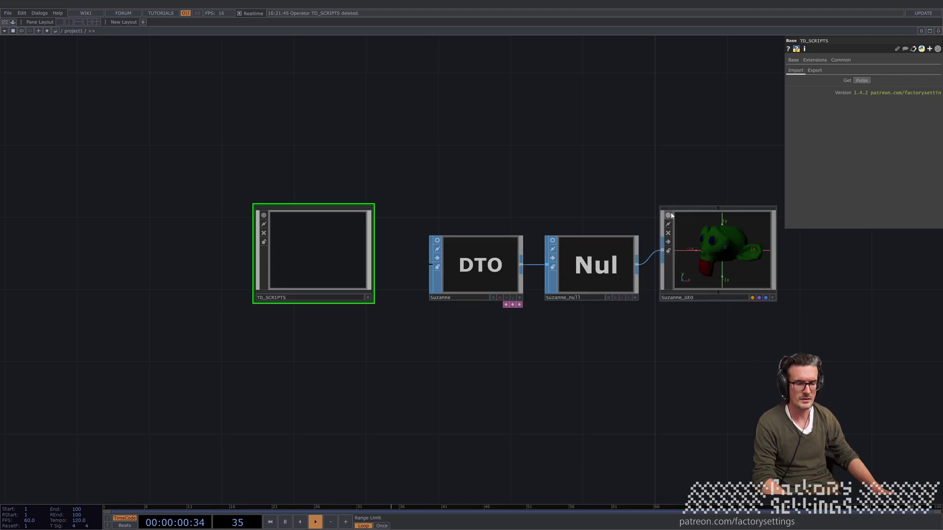
# Step: Change the base color of Suzanne_GEO's blue material to magenta (0.9058, 0, 1)
pyautogui.scroll(3, 786, 265)
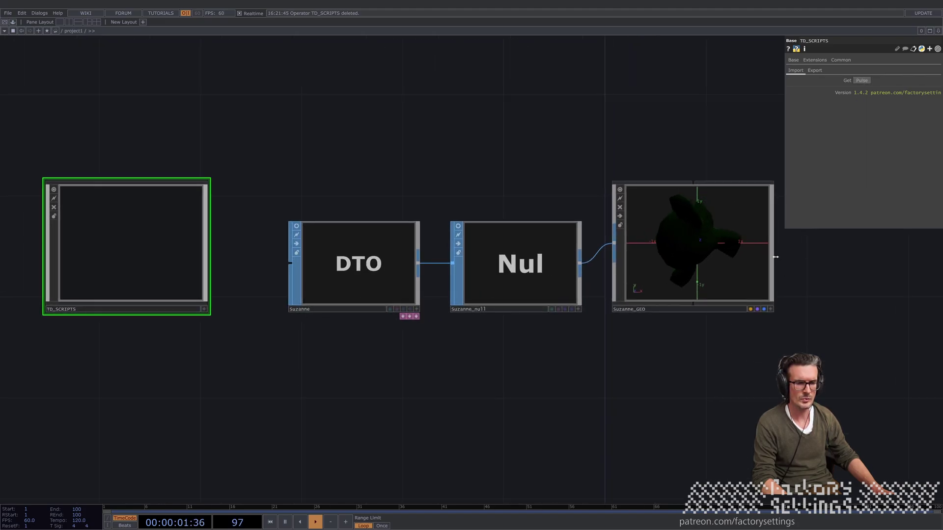
pyautogui.moveTo(717, 281); pyautogui.dragTo(690, 325, button='middle')
pyautogui.scroll(2, 690, 305)
pyautogui.scroll(-2, 690, 305)
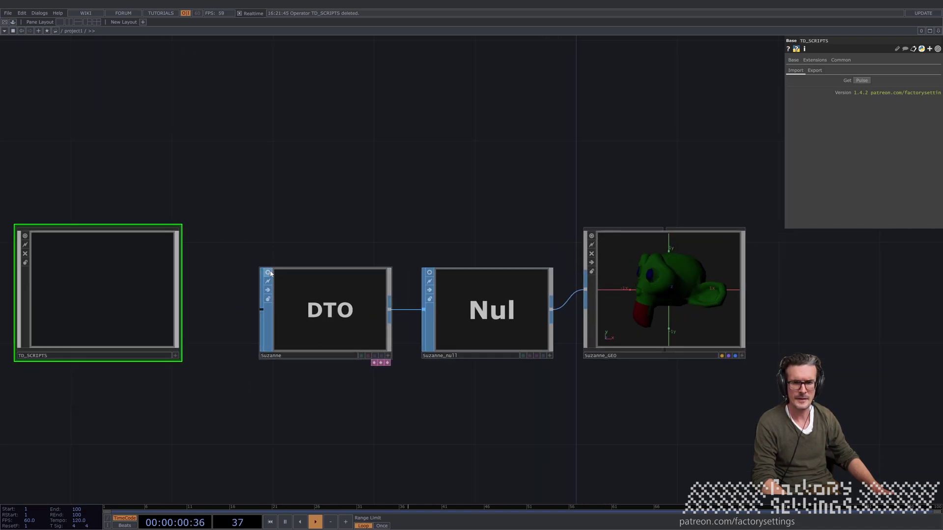
pyautogui.click(681, 296)
pyautogui.click(788, 71)
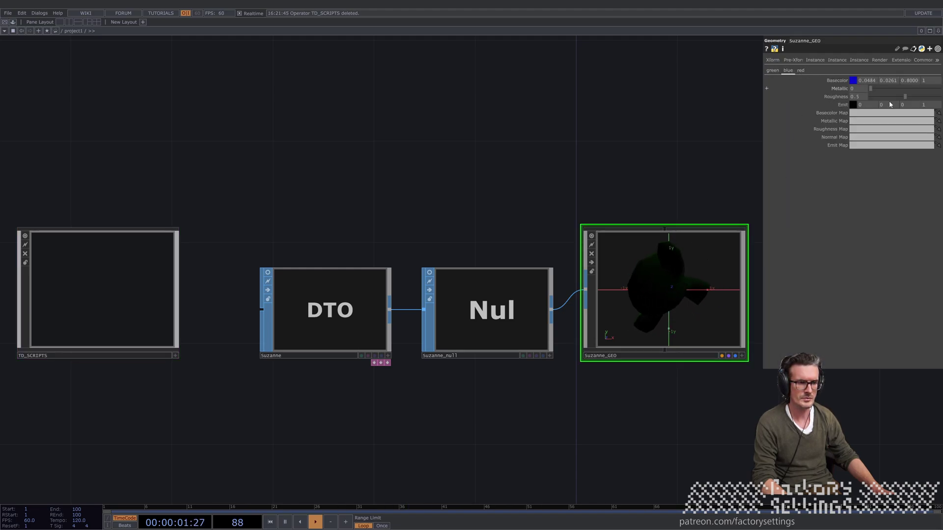
pyautogui.moveTo(874, 88); pyautogui.dragTo(882, 90)
pyautogui.click(853, 80)
pyautogui.click(893, 46)
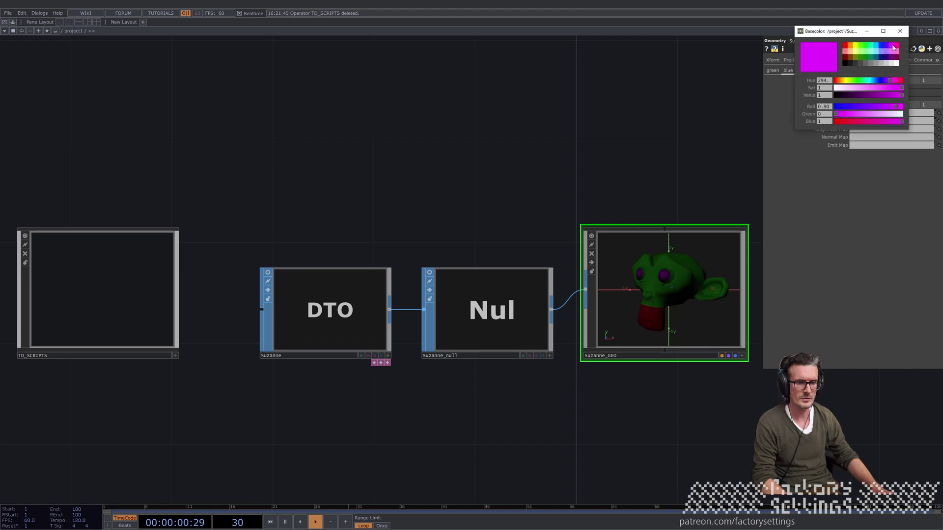
pyautogui.click(900, 31)
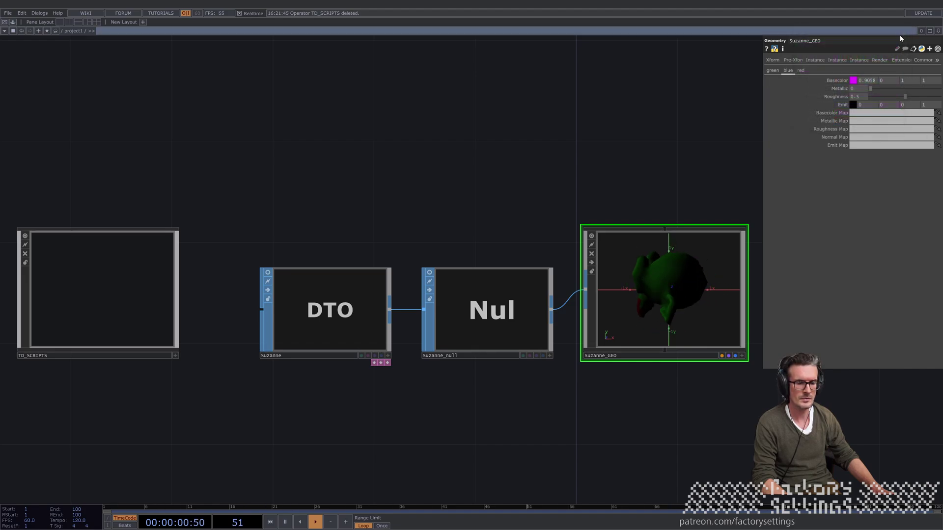
# Step: Go inside Suzanne_GEO, turn on Suzanne_buffer's viewer and examine its texture and operator information
pyautogui.moveTo(655, 373); pyautogui.dragTo(592, 343)
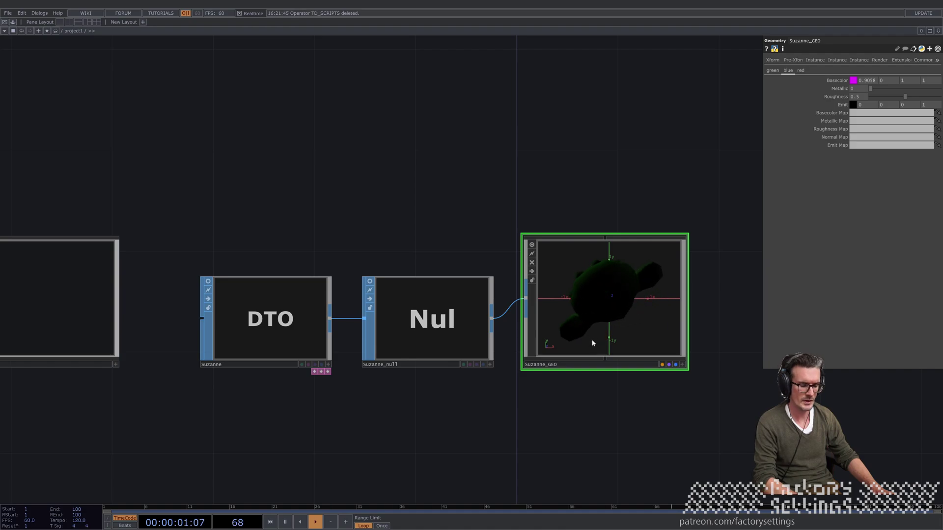
pyautogui.press('i')
pyautogui.scroll(4, 451, 245)
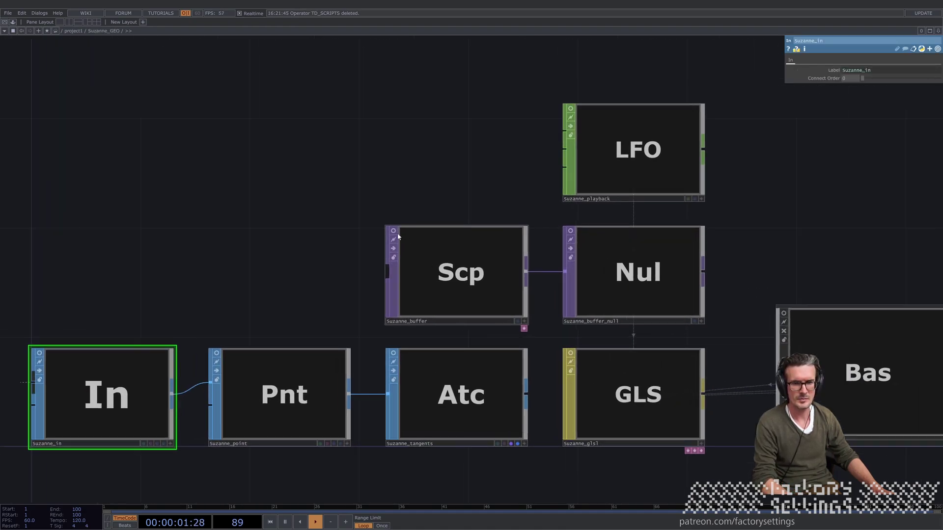
pyautogui.click(426, 239)
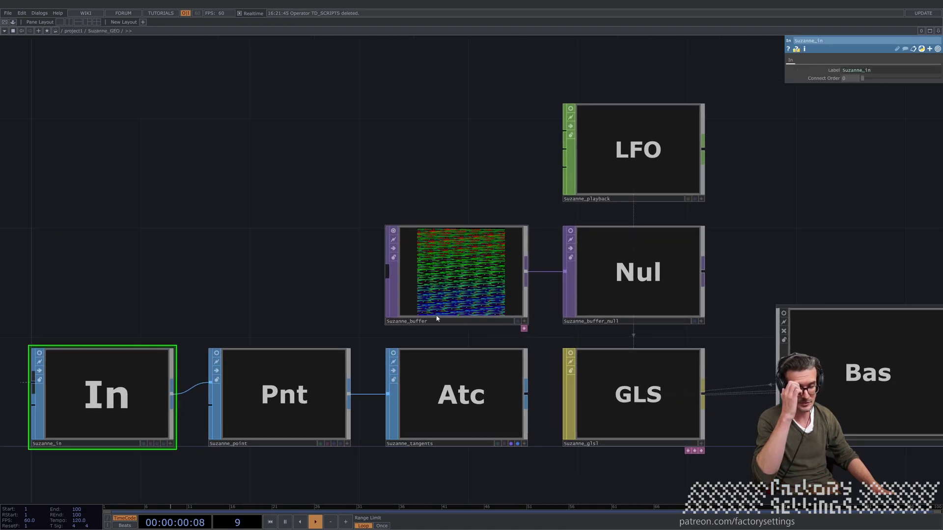
pyautogui.scroll(2, 458, 292)
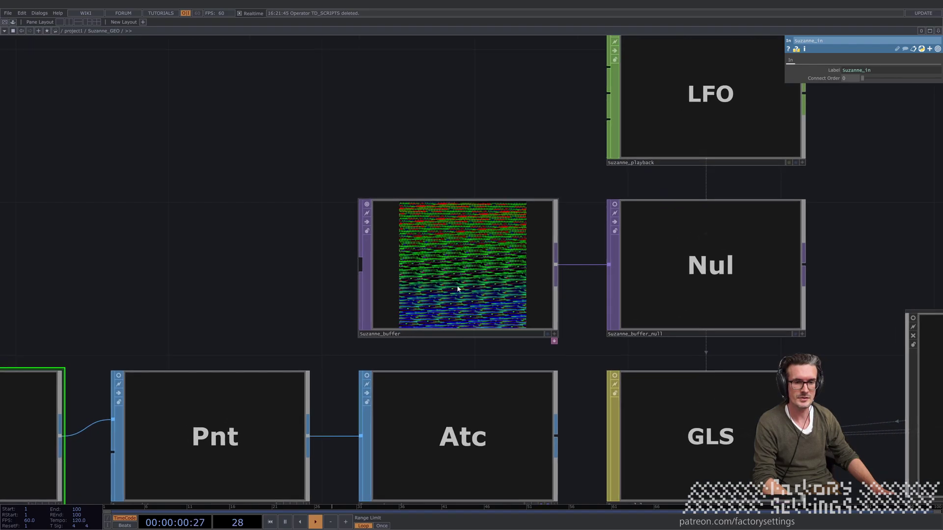
pyautogui.click(482, 288)
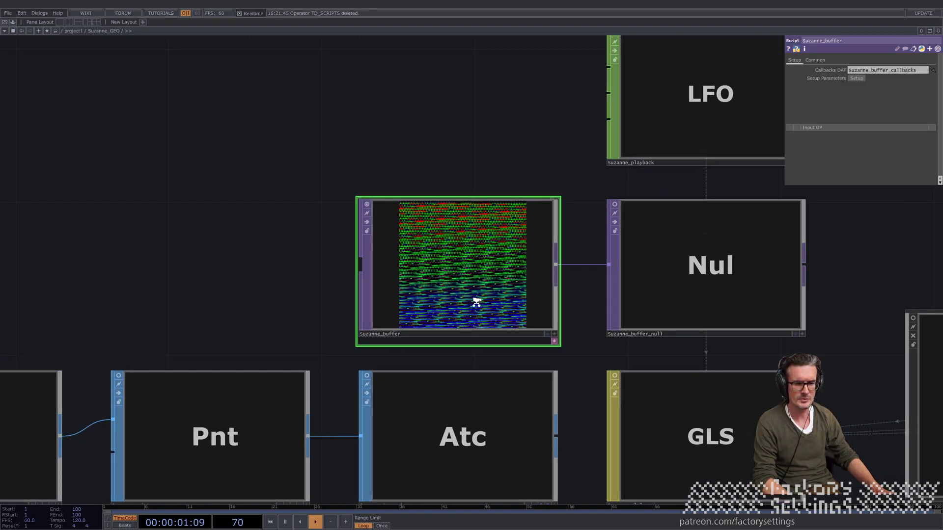
pyautogui.scroll(-2, 476, 301)
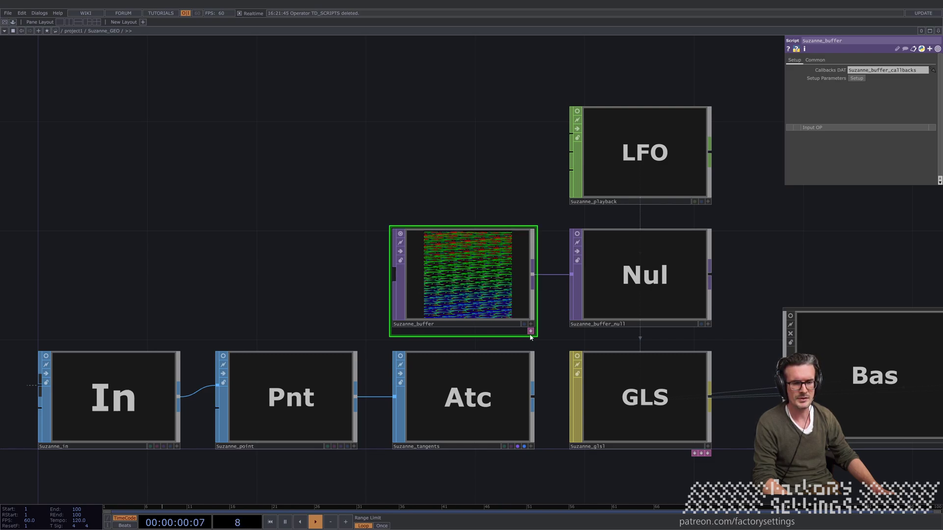
pyautogui.middleClick(473, 288)
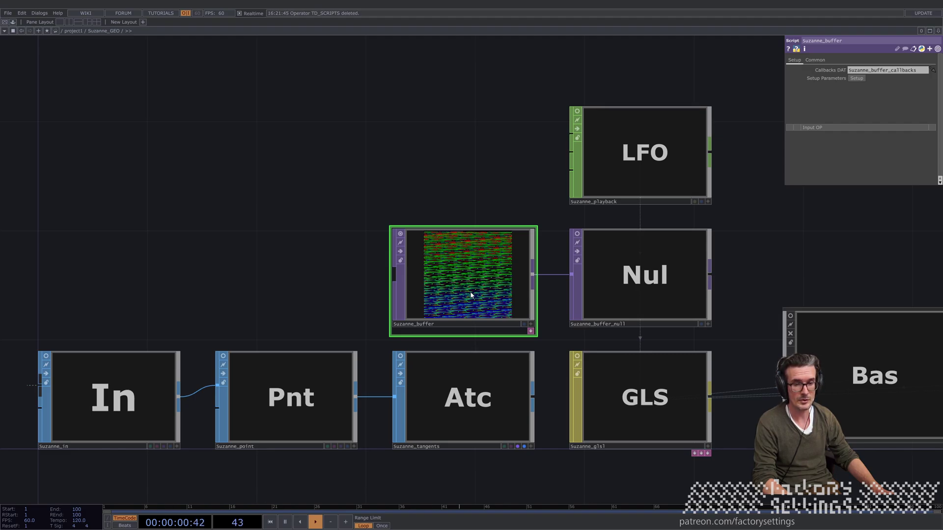
# Step: Add a Movie File Out TOP above Suzanne_buffer and connect the buffer's output to it
pyautogui.scroll(-2, 470, 294)
pyautogui.moveTo(465, 288); pyautogui.dragTo(351, 277)
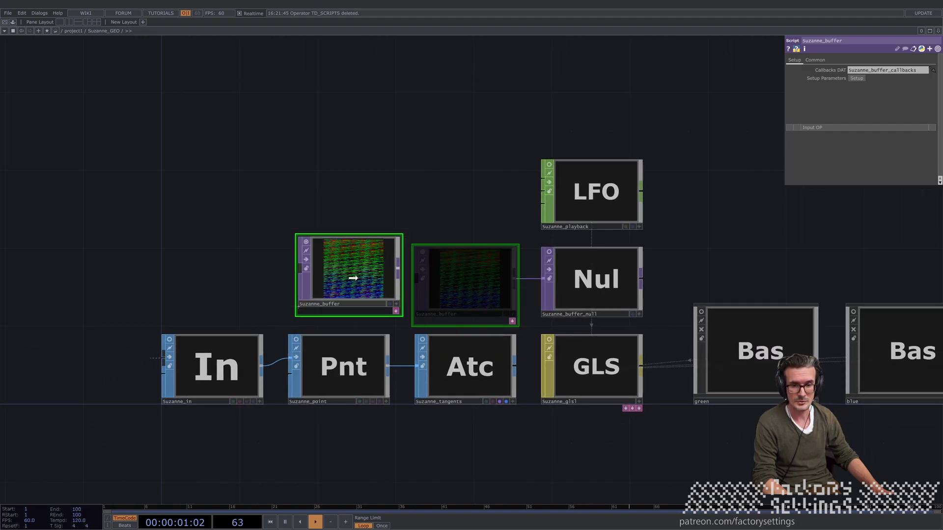
pyautogui.press('Tab')
pyautogui.click(248, 81)
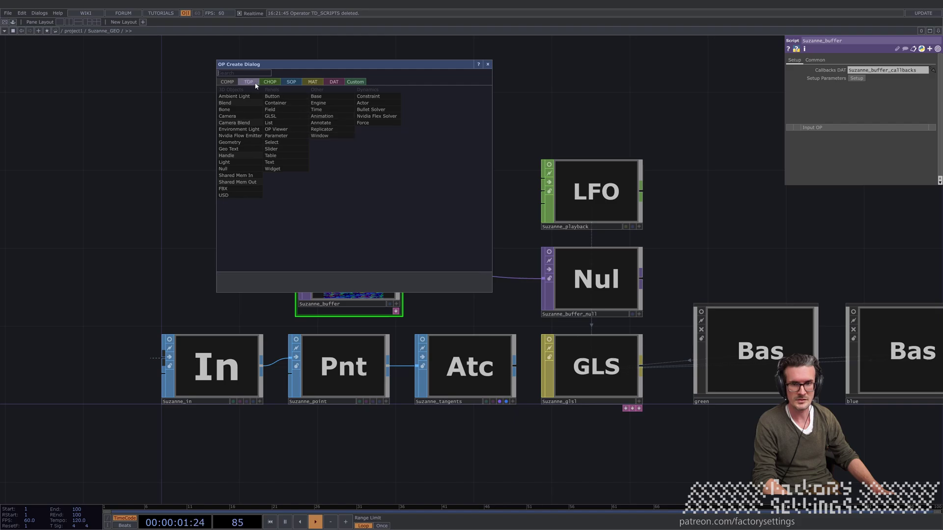
pyautogui.click(285, 271)
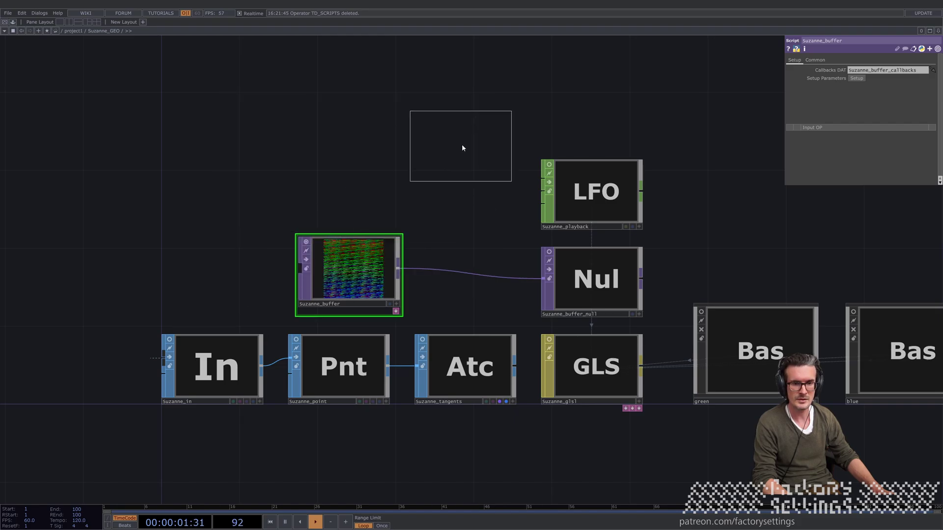
pyautogui.click(464, 144)
pyautogui.click(398, 267)
pyautogui.click(411, 158)
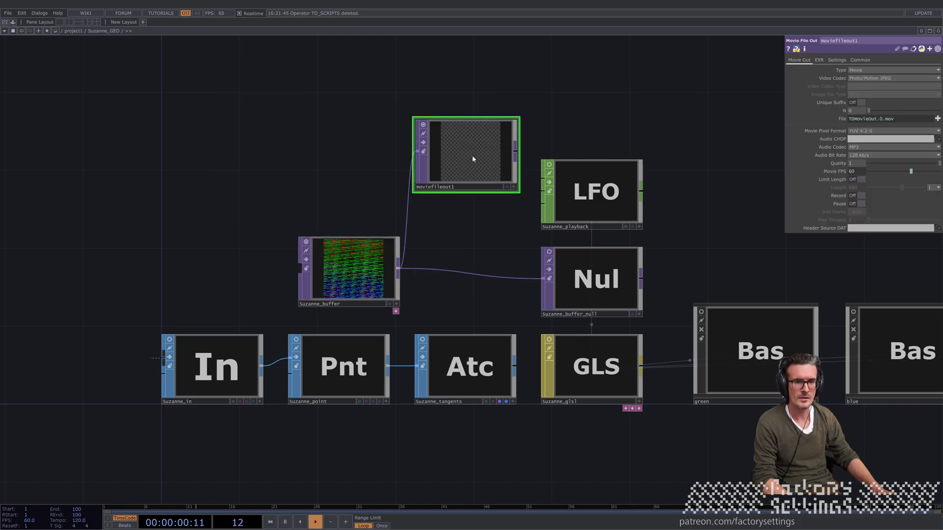
# Step: Set moviefileout1's type to Image and its image file type to OpenEXR
pyautogui.click(884, 70)
pyautogui.click(879, 78)
pyautogui.click(880, 95)
pyautogui.click(859, 133)
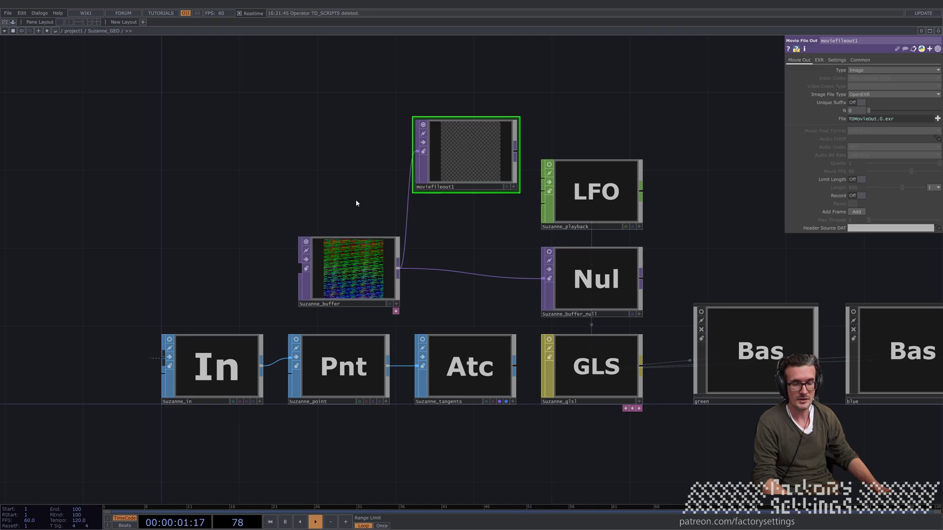
# Step: Switch to Blender, duplicate Suzanne beside the original along the X axis, and add a cube mesh around the original
pyautogui.hotkey('alt', 'Tab')
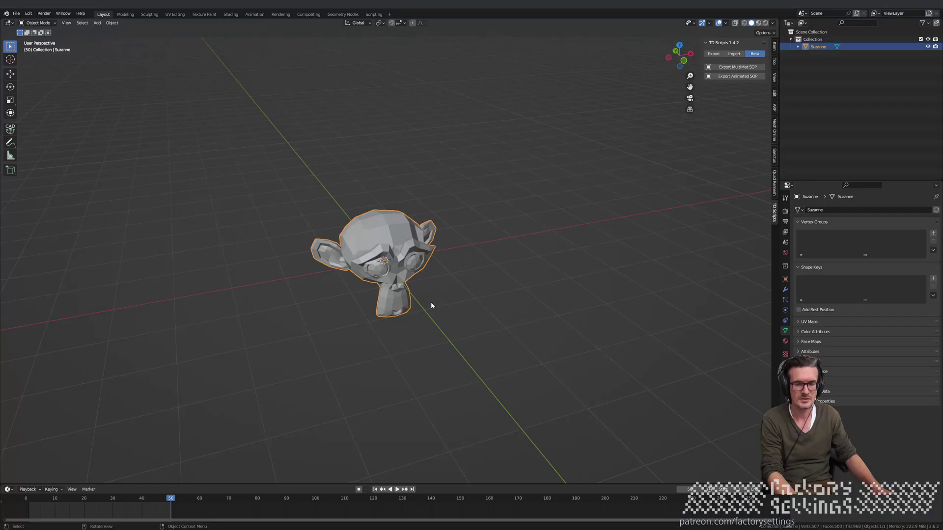
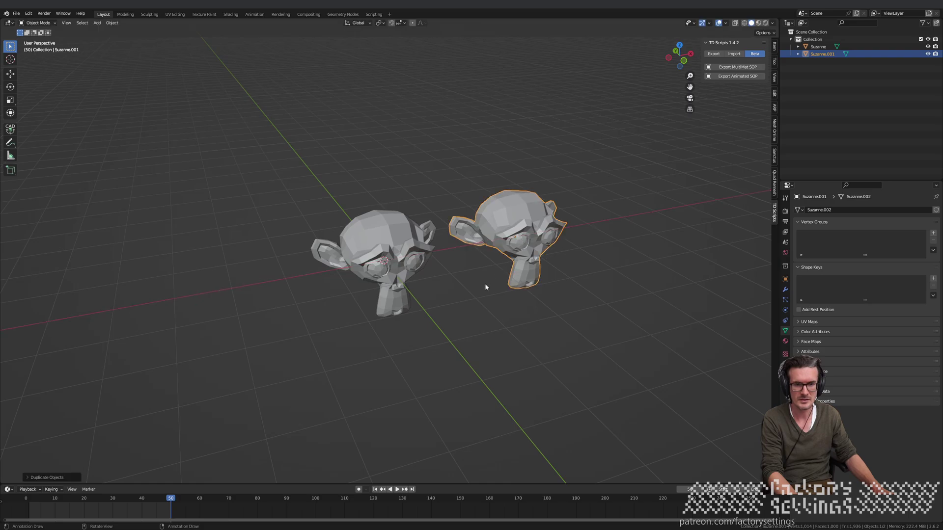
pyautogui.hotkey('shift', 'a')
pyautogui.moveTo(458, 279)
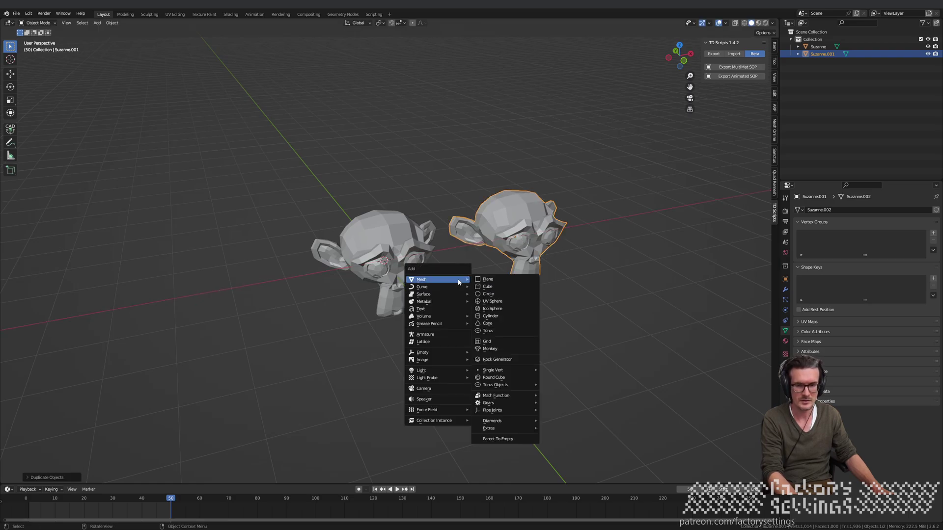
pyautogui.click(490, 287)
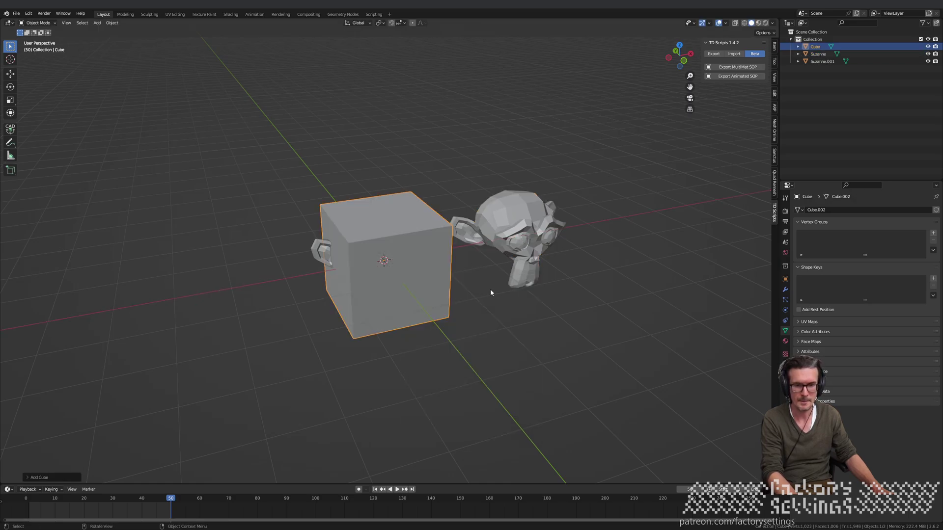
# Step: Add a Shrinkwrap modifier to the original Suzanne with the cube as its target
pyautogui.click(322, 255)
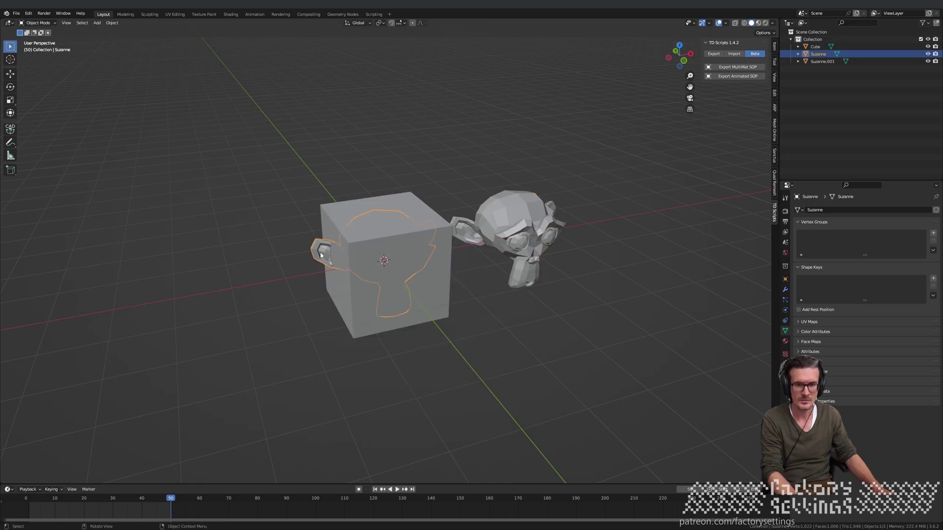
pyautogui.click(786, 290)
pyautogui.click(832, 211)
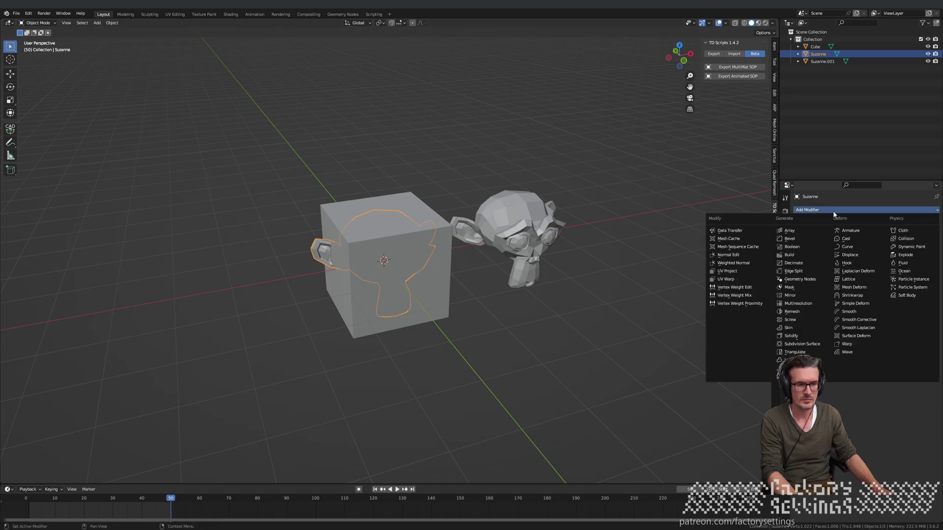
pyautogui.click(859, 296)
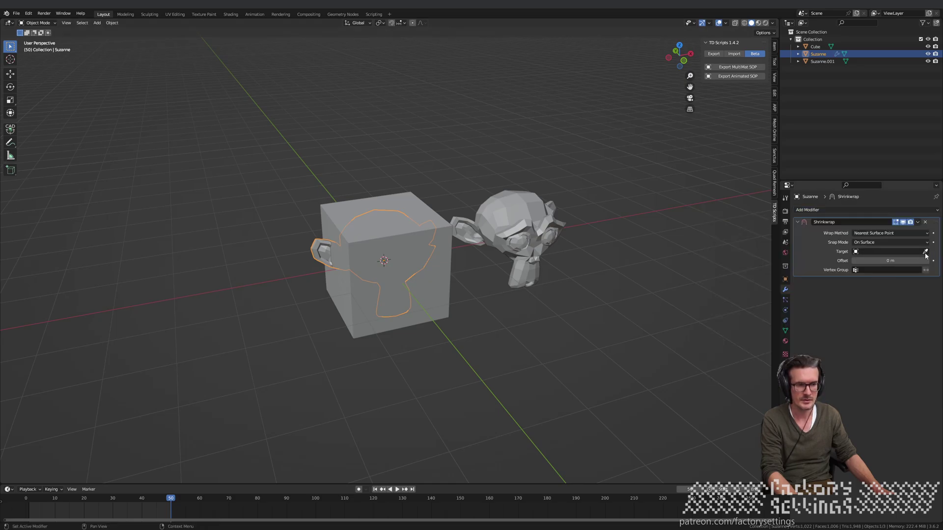
pyautogui.click(925, 251)
pyautogui.click(438, 281)
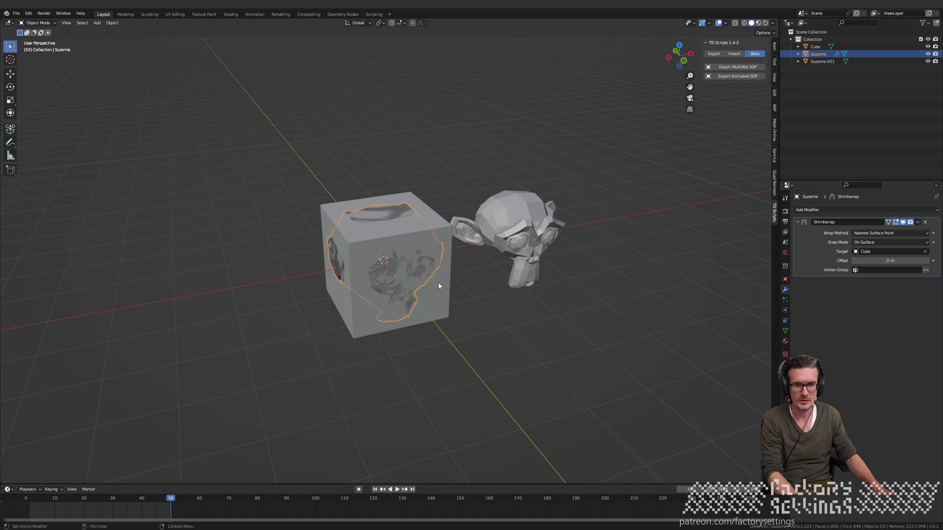
# Step: Show the scene in wireframe, select the original Suzanne and apply its Shrinkwrap modifier
pyautogui.click(378, 233)
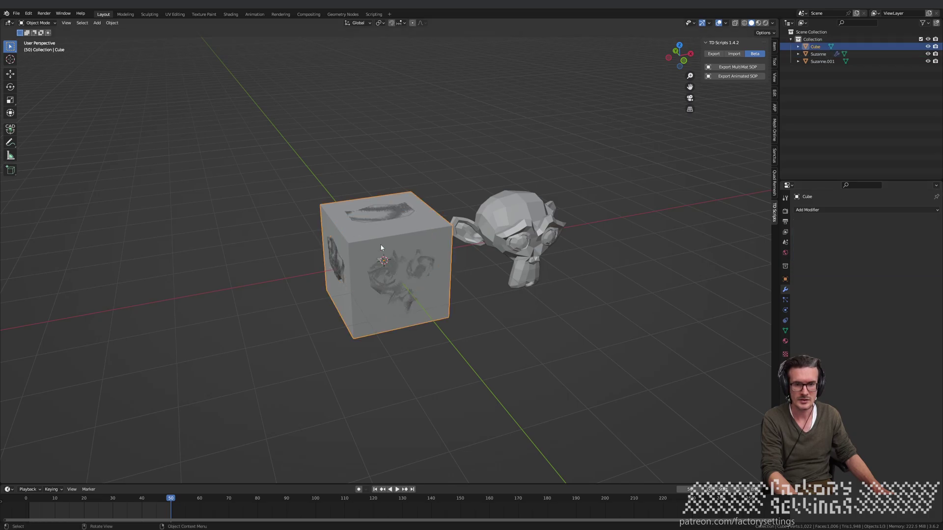
pyautogui.hotkey('shift', 'z')
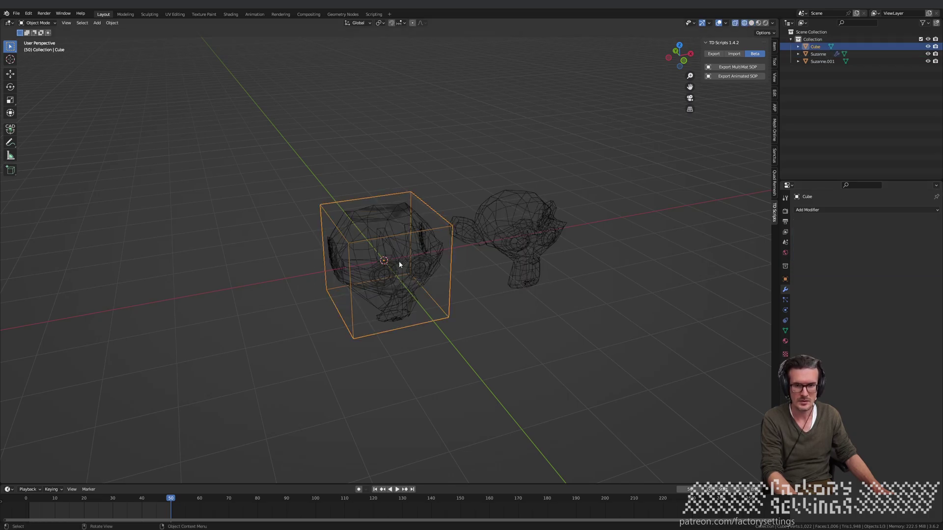
pyautogui.click(413, 241)
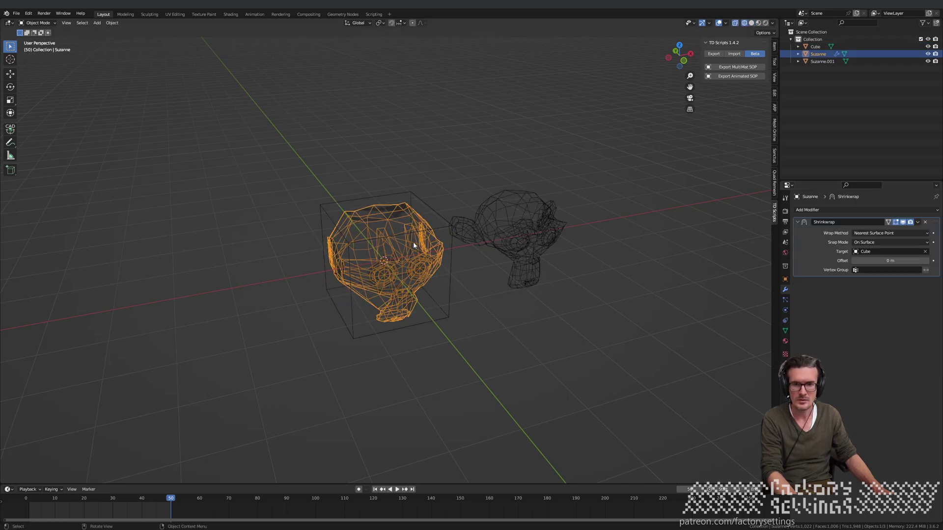
pyautogui.click(918, 225)
pyautogui.click(904, 232)
# Step: Delete the cube and return the viewport to solid shading
pyautogui.click(450, 280)
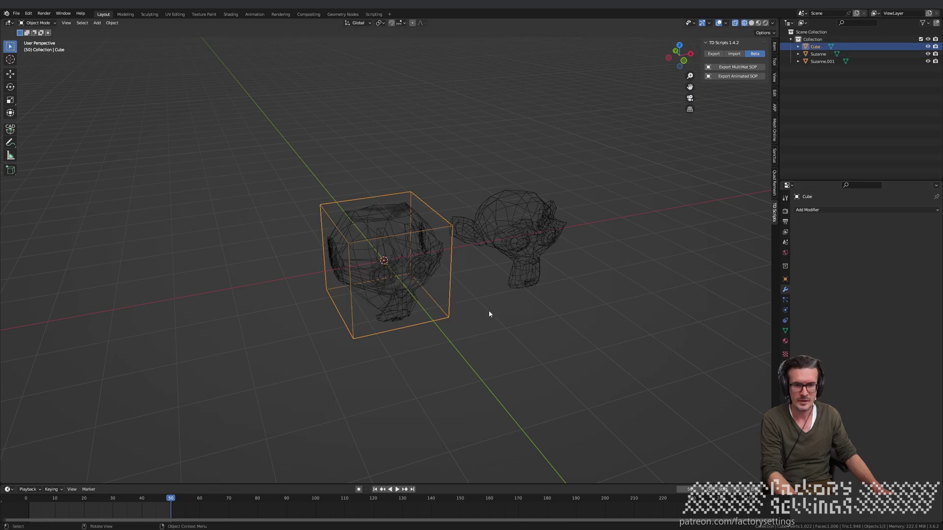
pyautogui.press('x')
pyautogui.click(491, 314)
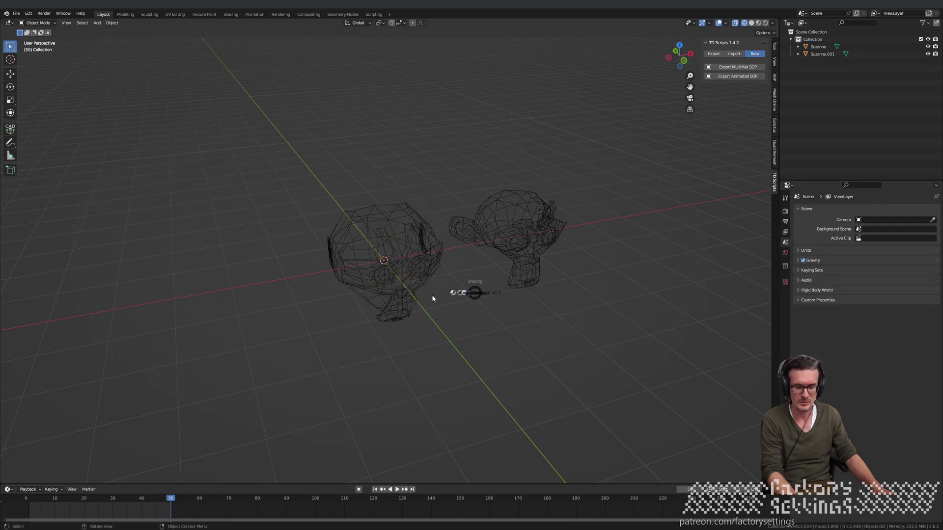
pyautogui.hotkey('shift', 'z')
# Step: Join the shrinkwrapped Suzanne as a shape key onto the duplicate Suzanne.001
pyautogui.click(414, 259)
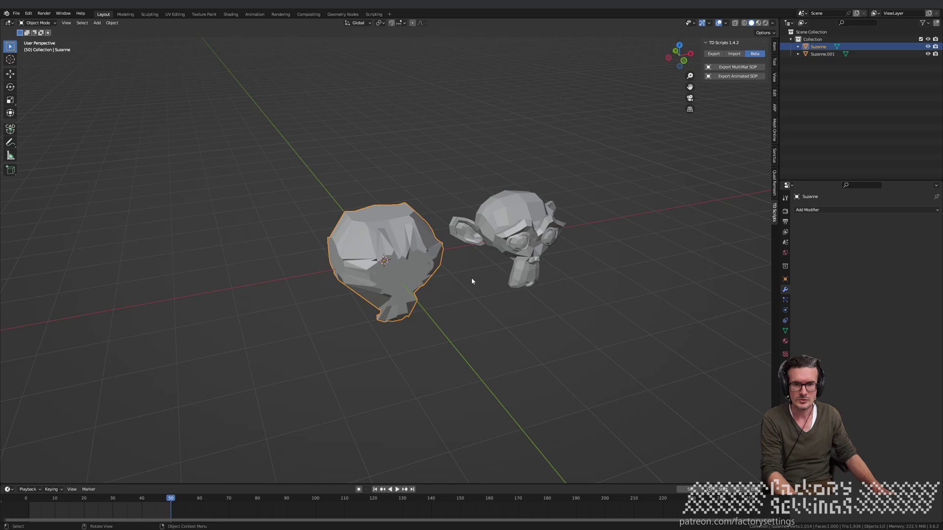
pyautogui.keyDown('shift'); pyautogui.click(521, 212); pyautogui.keyUp('shift')
pyautogui.click(785, 331)
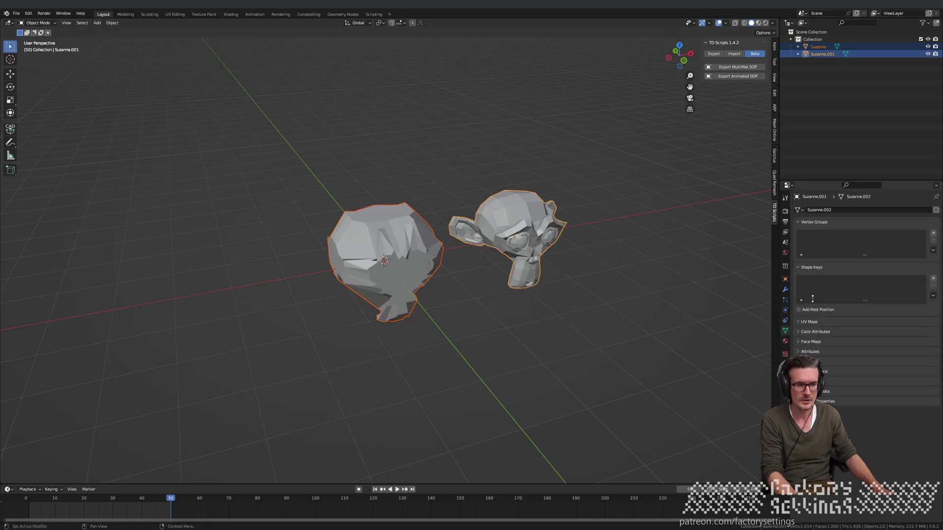
pyautogui.click(934, 296)
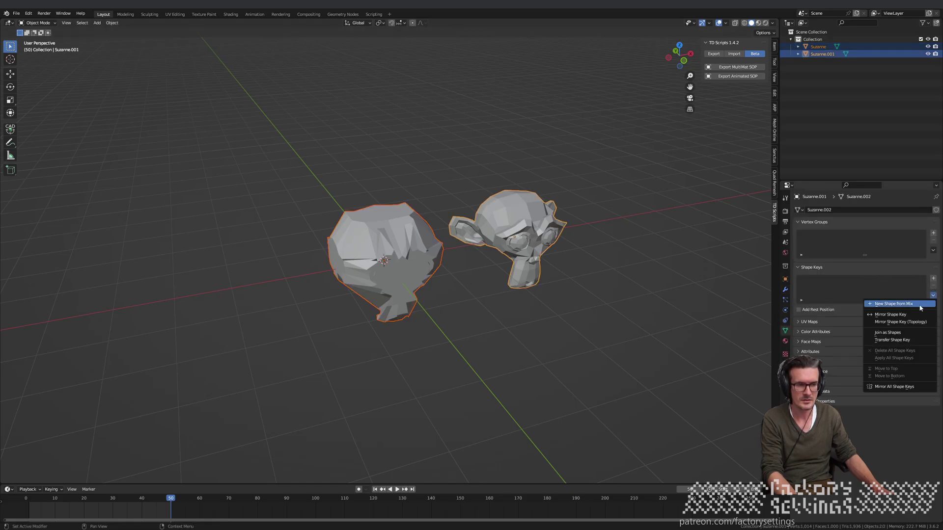
pyautogui.click(900, 336)
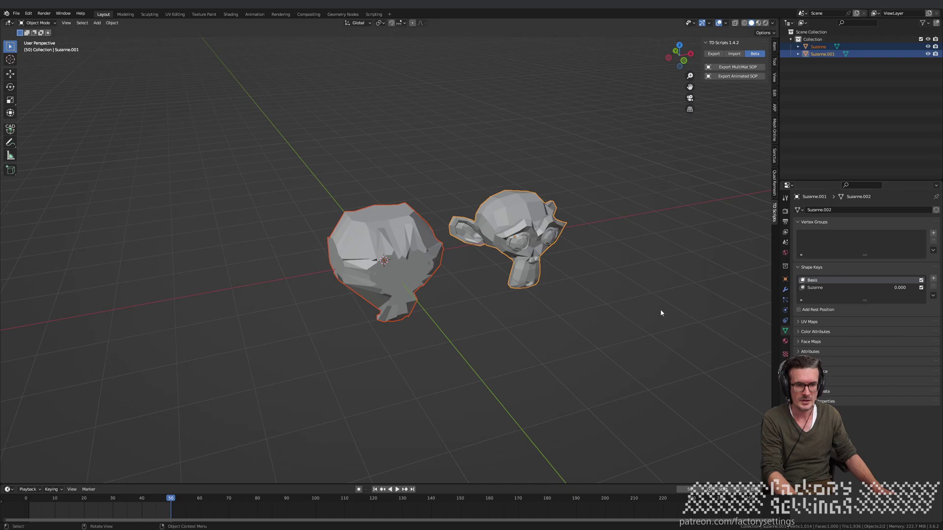
# Step: Keyframe Suzanne.001's Suzanne shape key at value 0 on frame 1
pyautogui.click(364, 260)
pyautogui.click(533, 219)
pyautogui.click(826, 288)
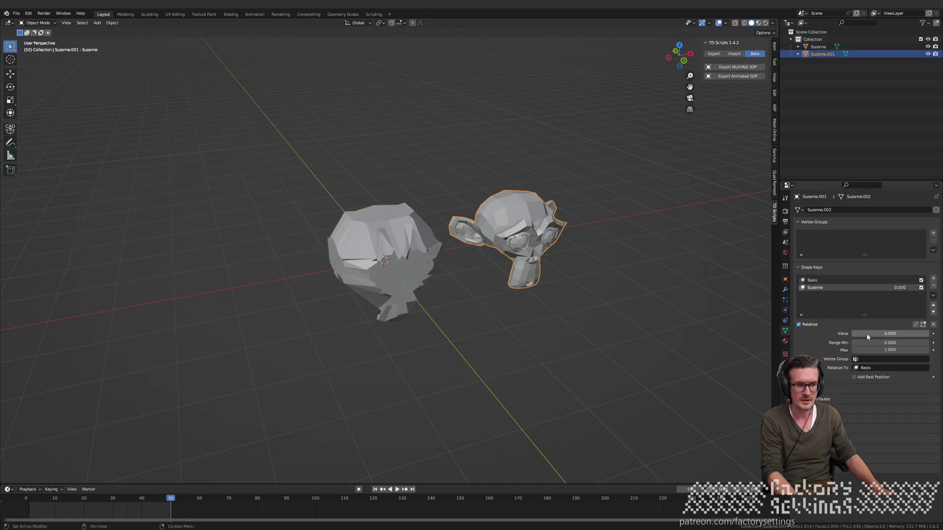
pyautogui.moveTo(867, 334)
pyautogui.mouseDown()
pyautogui.moveTo(927, 335)
pyautogui.moveTo(882, 337)
pyautogui.mouseUp()
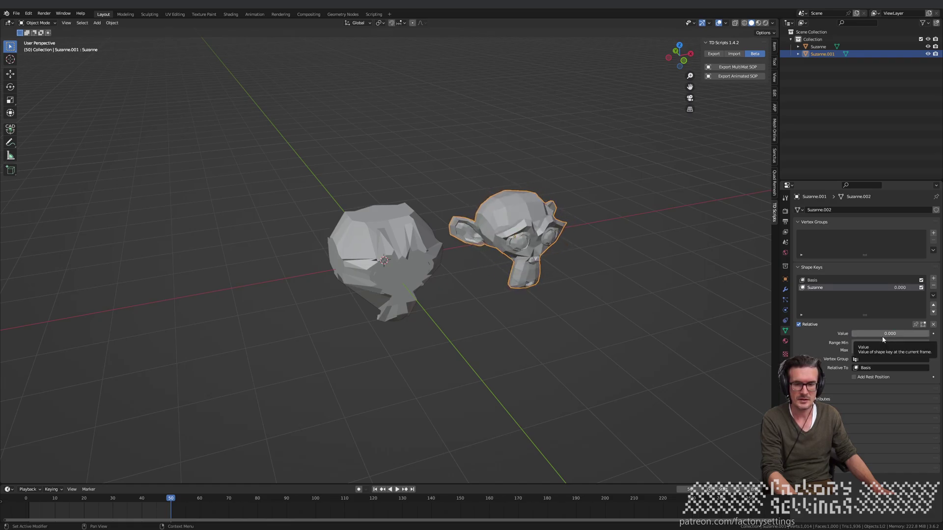
pyautogui.click(375, 490)
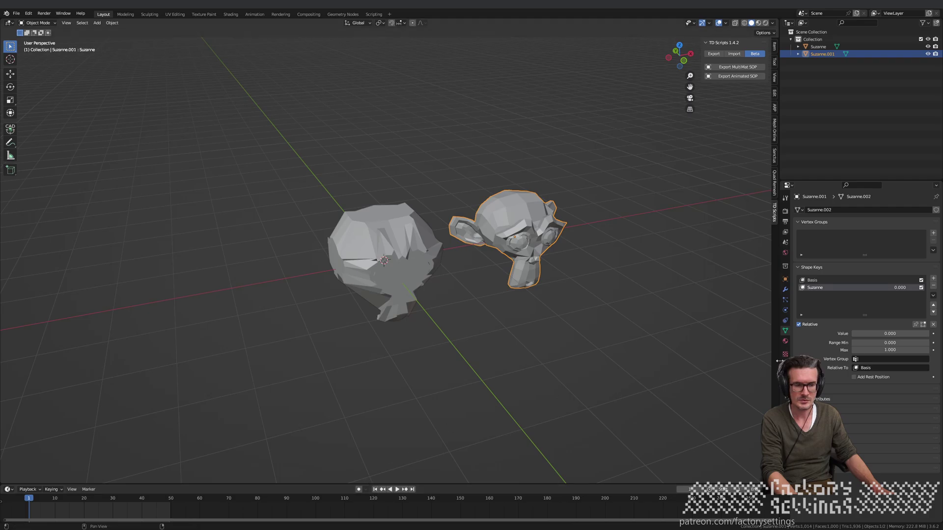
pyautogui.press('i')
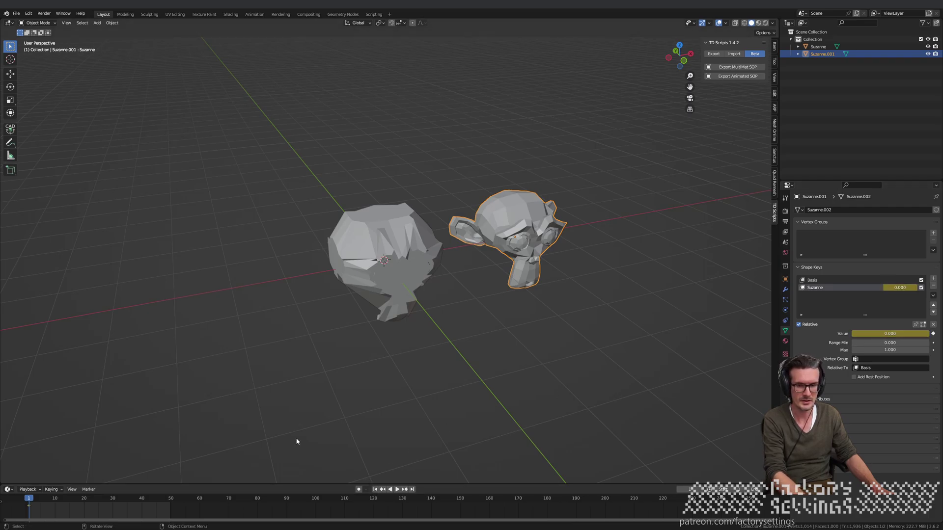
# Step: Set the Suzanne shape key's value to 1 on the last frame, 50, and keyframe it
pyautogui.click(413, 490)
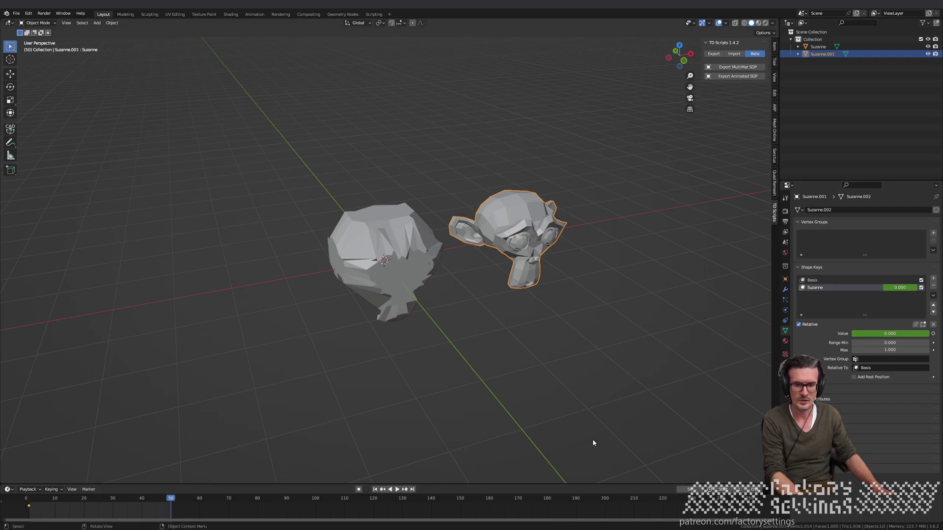
pyautogui.moveTo(868, 336); pyautogui.dragTo(908, 334)
pyautogui.press('i')
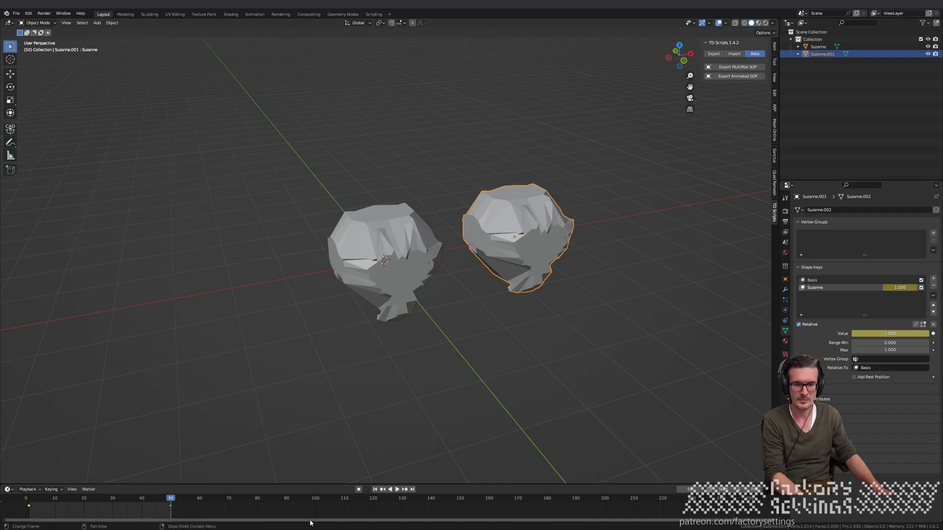
# Step: Play the shape key animation from the first frame to check the morph, and stop playback
pyautogui.click(376, 489)
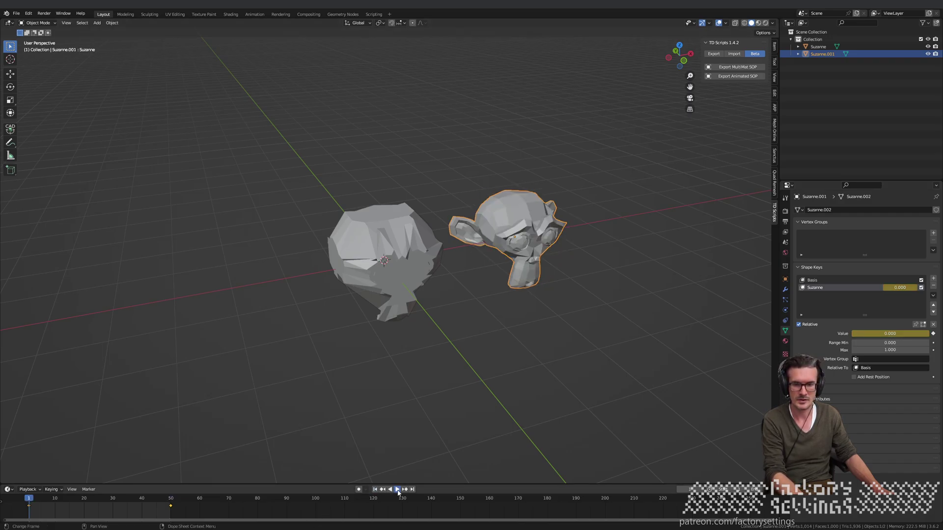
pyautogui.click(397, 490)
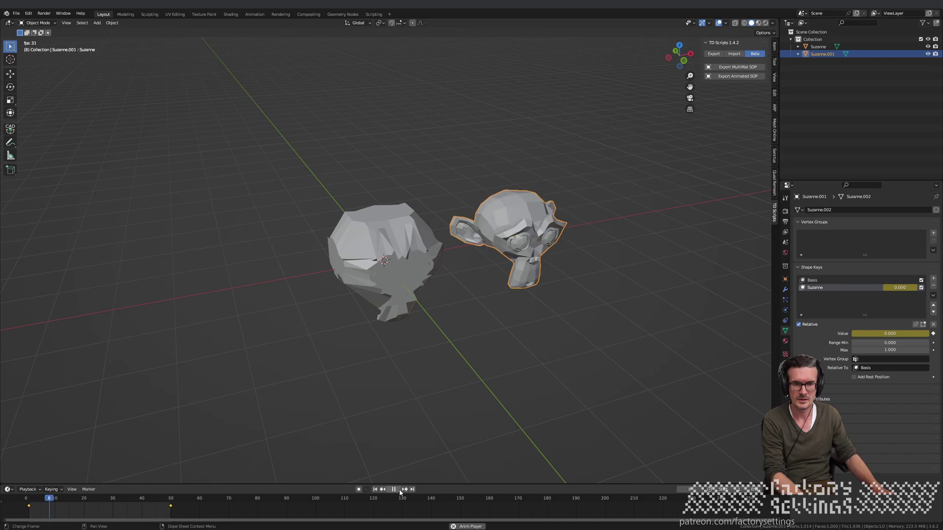
pyautogui.press('Escape')
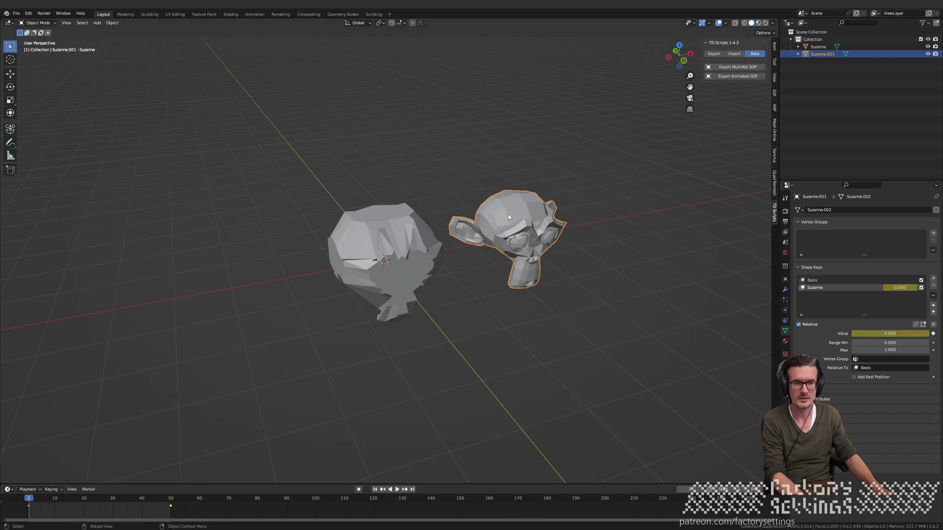
# Step: Assign a new material to Suzanne.001 and export it with TD Scripts as an Animated SOP
pyautogui.click(743, 77)
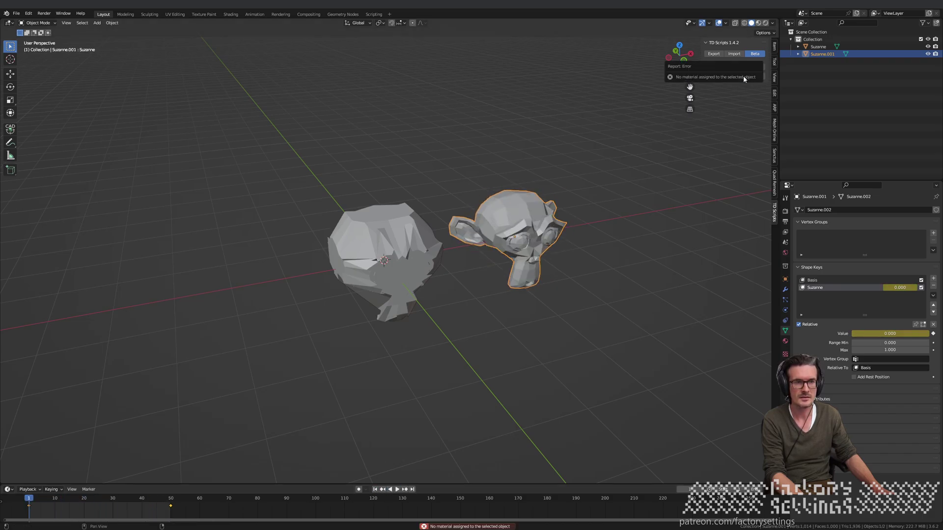
pyautogui.click(785, 341)
pyautogui.click(816, 243)
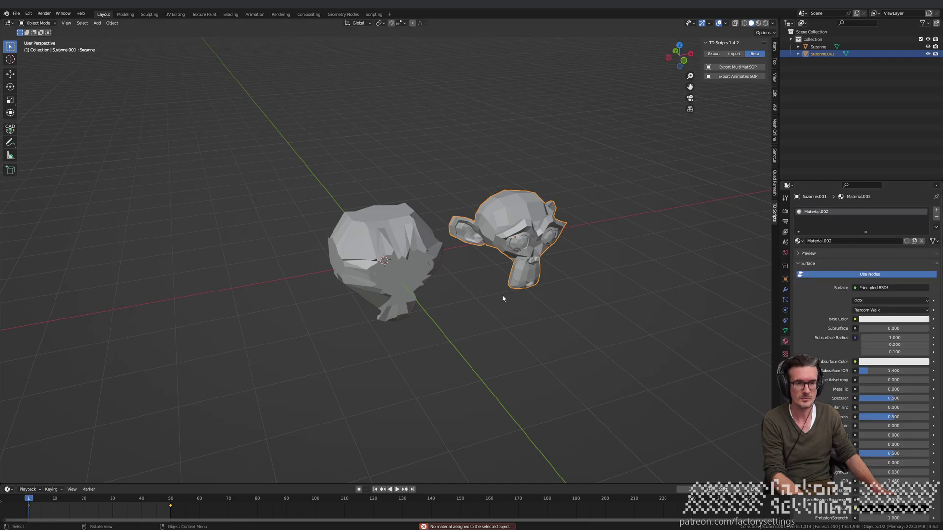
pyautogui.click(747, 77)
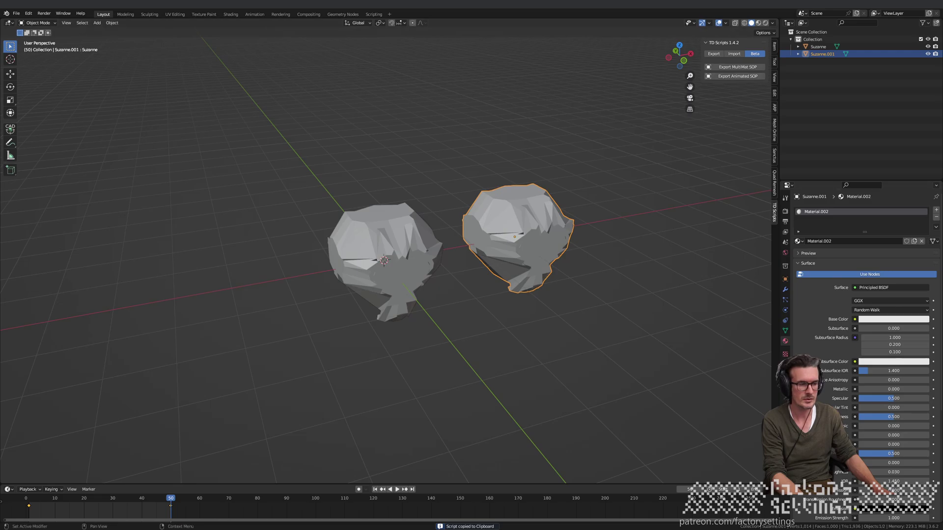
# Step: Switch to TouchDesigner and import the copied Animated SOP script with TD_SCRIPTS' Get pulse
pyautogui.hotkey('alt', 'Tab')
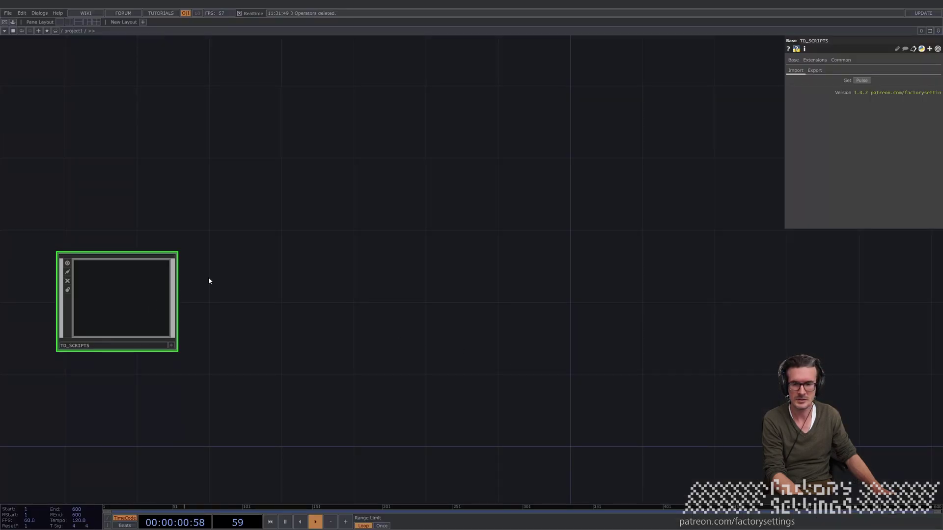
pyautogui.click(861, 80)
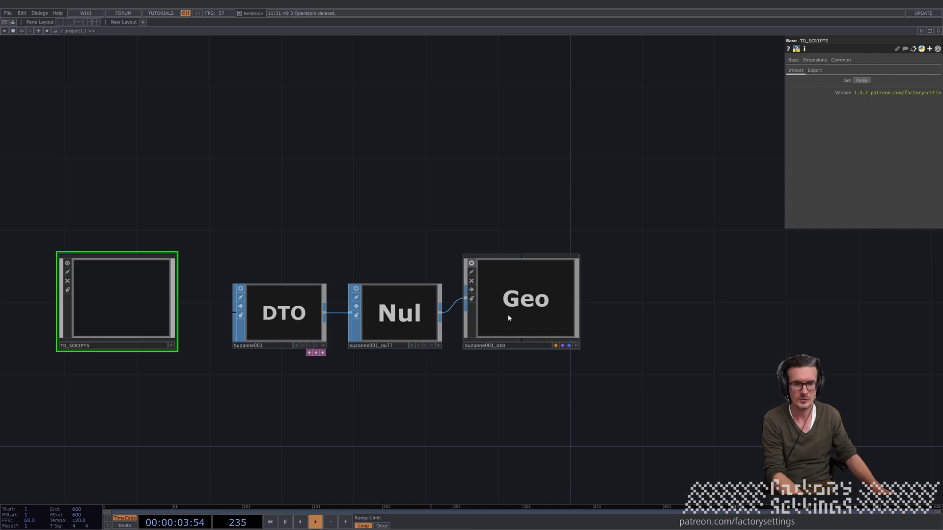
# Step: Examine the animated mesh from an angle in Suzanne001_GEO's viewer and go inside the component to see its network
pyautogui.scroll(4, 509, 315)
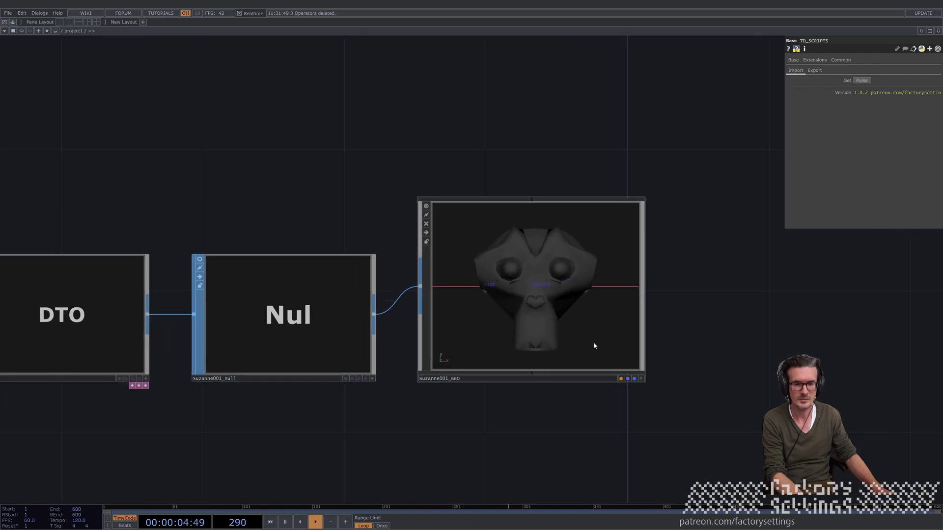
pyautogui.click(628, 378)
pyautogui.moveTo(550, 285)
pyautogui.mouseDown()
pyautogui.moveTo(541, 276)
pyautogui.moveTo(558, 275)
pyautogui.moveTo(541, 280)
pyautogui.mouseUp()
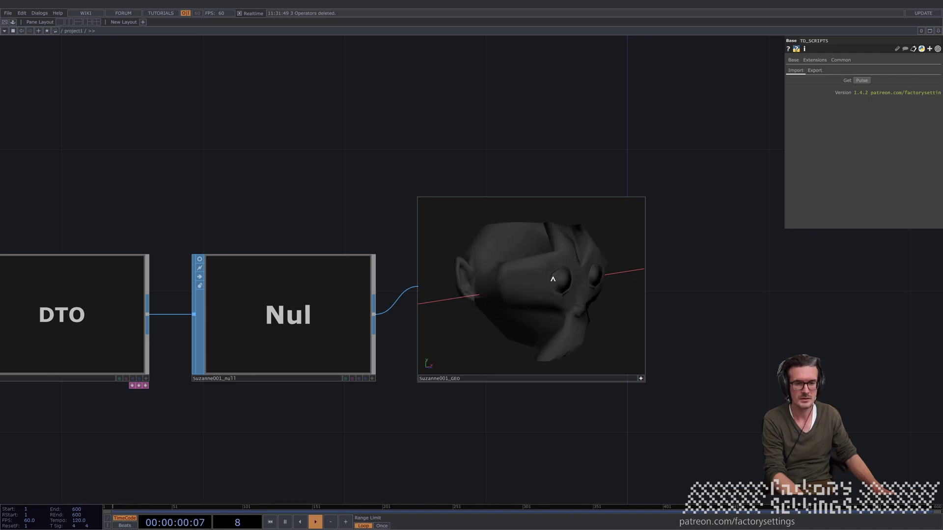
pyautogui.click(640, 378)
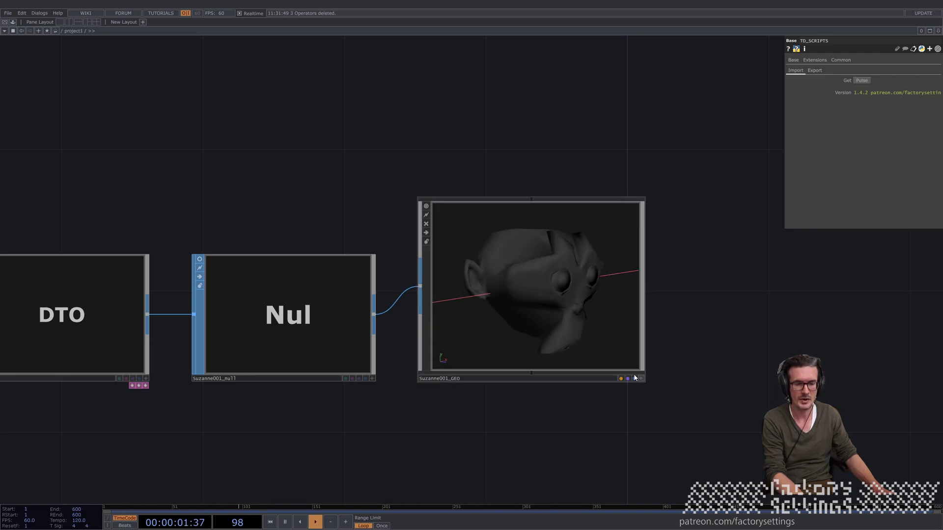
pyautogui.doubleClick(578, 332)
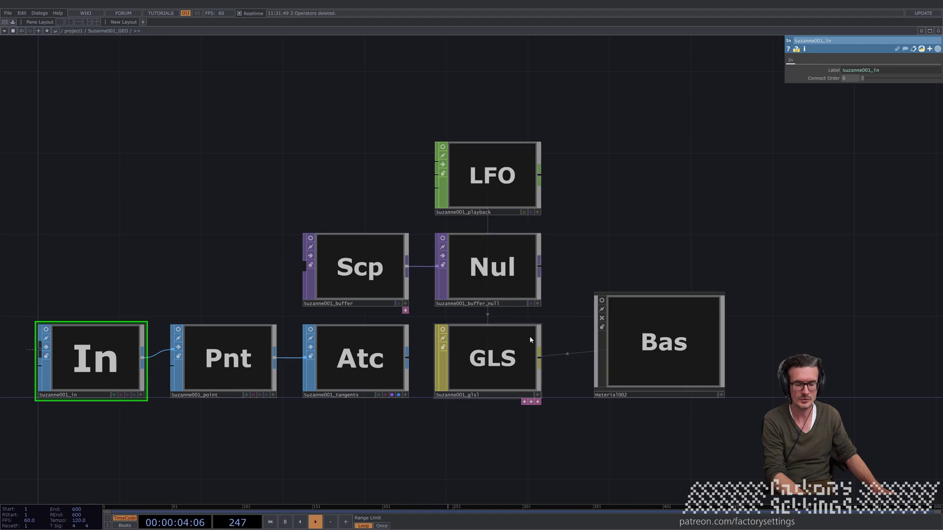
# Step: Switch to Blender, show Suzanne's material properties, and split the viewport to open a Shader Editor for the blue material
pyautogui.hotkey('alt', 'Tab')
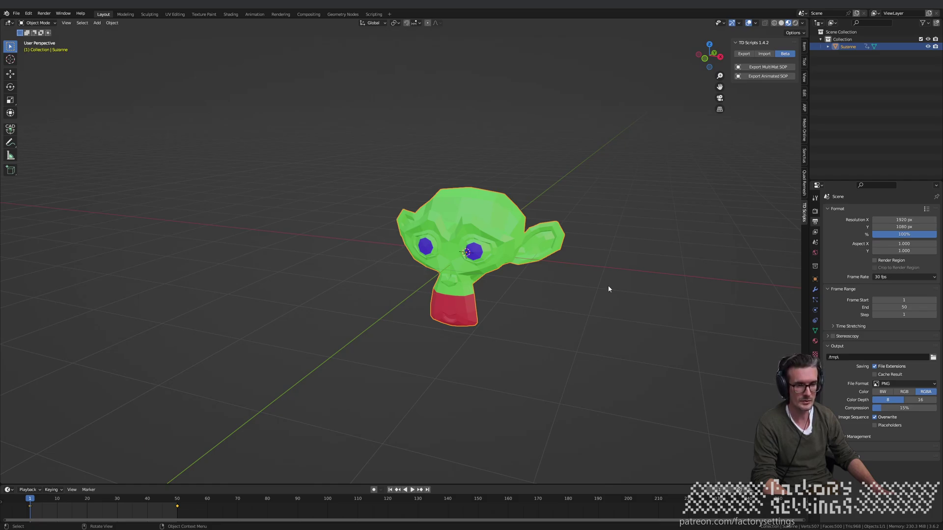
pyautogui.click(815, 341)
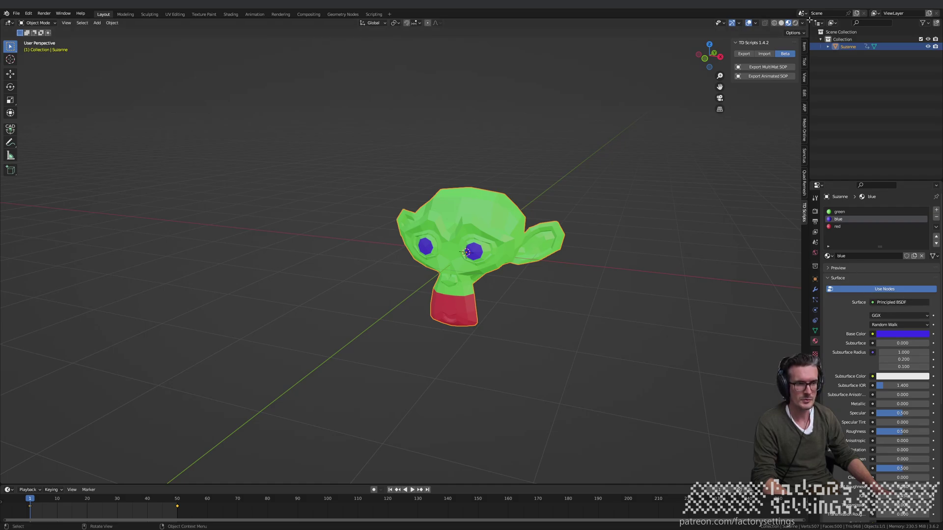
pyautogui.moveTo(737, 33); pyautogui.dragTo(497, 147)
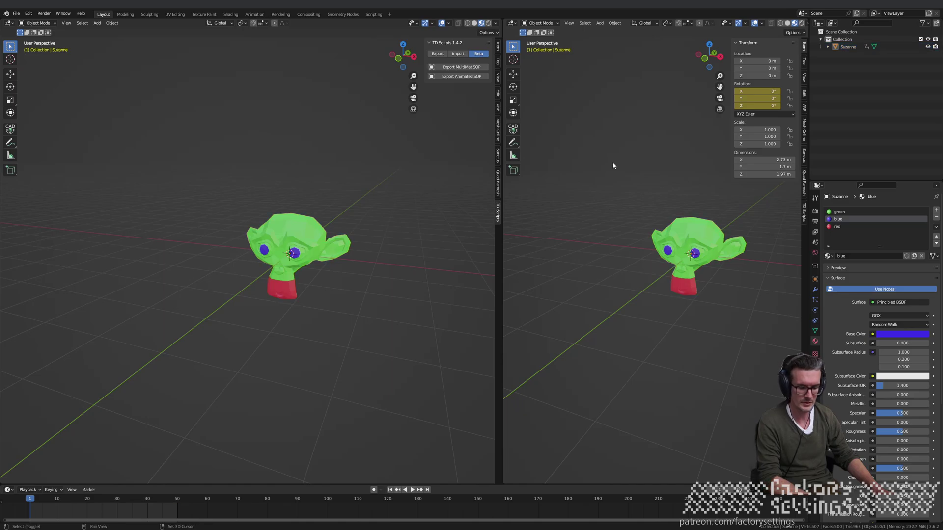
pyautogui.hotkey('shift', 'F3')
pyautogui.hotkey('shift', 'F3')
pyautogui.scroll(1, 571, 280)
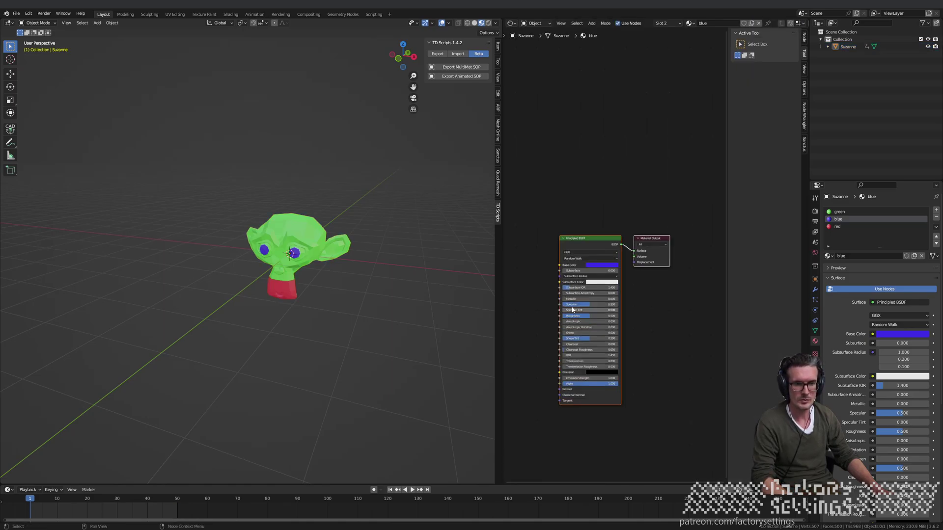
# Step: Add an Image Texture node with BoxMap.tif to the blue material and connect its Color to Base Color
pyautogui.scroll(-2, 564, 185)
pyautogui.moveTo(564, 185); pyautogui.dragTo(617, 198, button='middle')
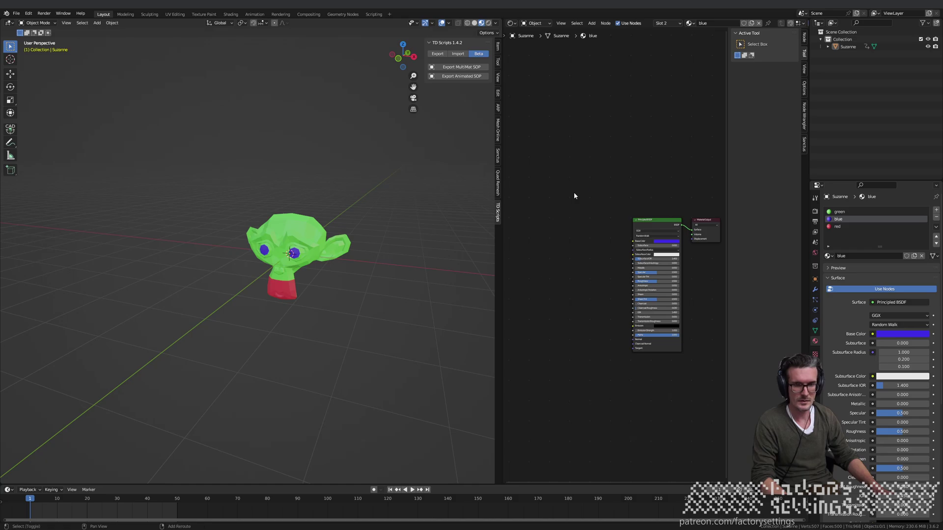
pyautogui.hotkey('shift', 'a')
pyautogui.moveTo(564, 207)
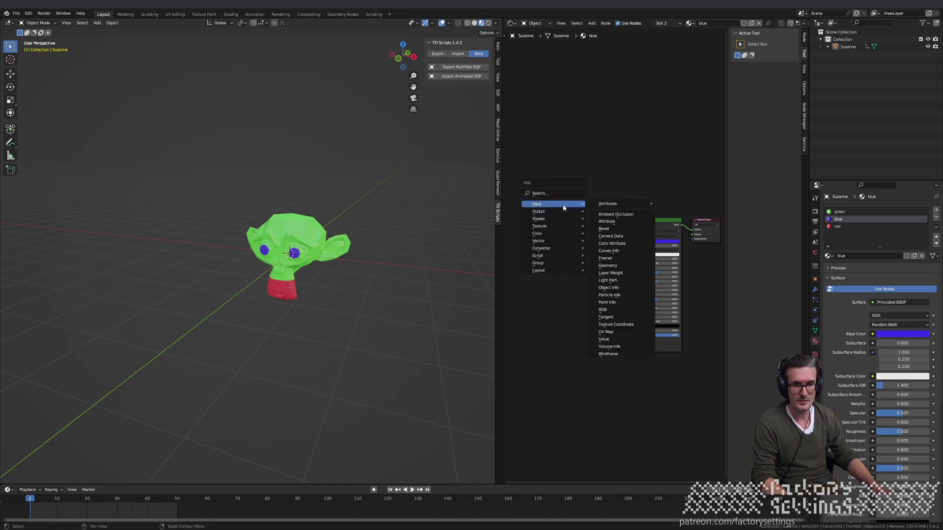
pyautogui.moveTo(571, 226)
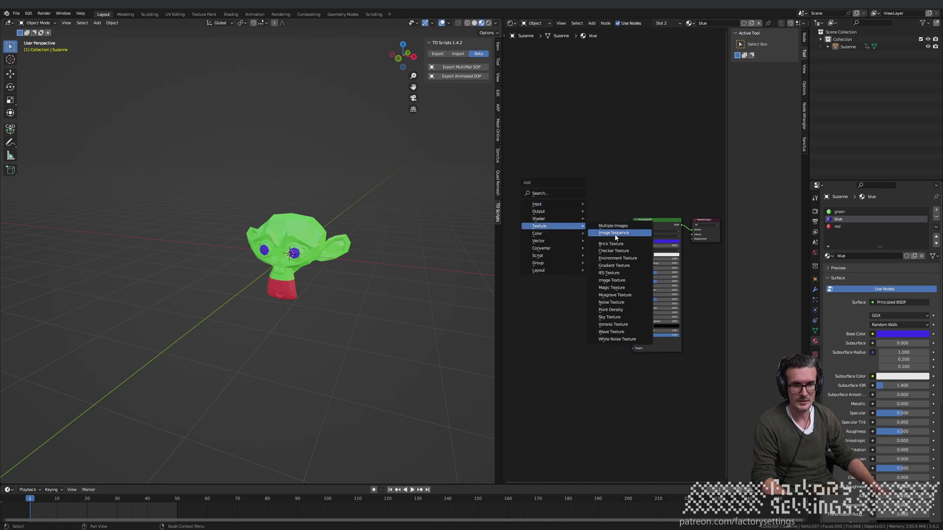
pyautogui.click(625, 281)
pyautogui.click(530, 201)
pyautogui.click(579, 225)
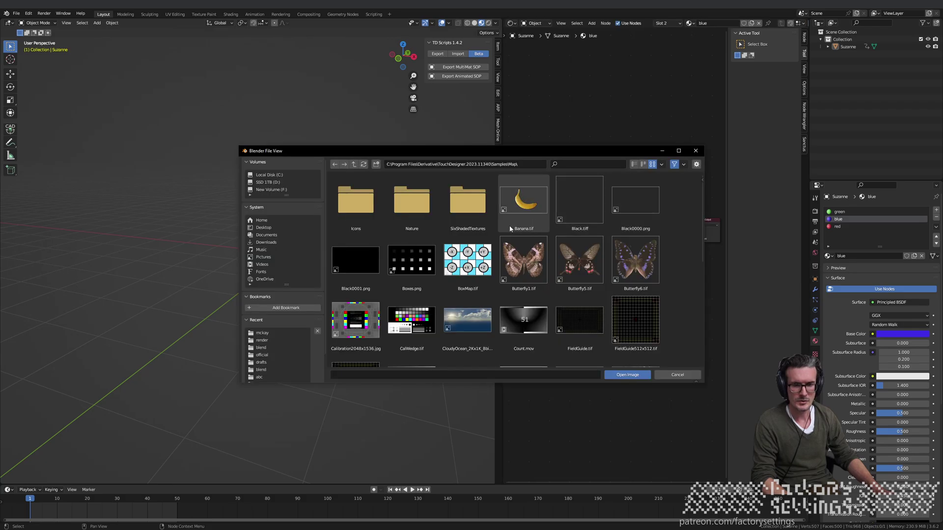
pyautogui.click(473, 264)
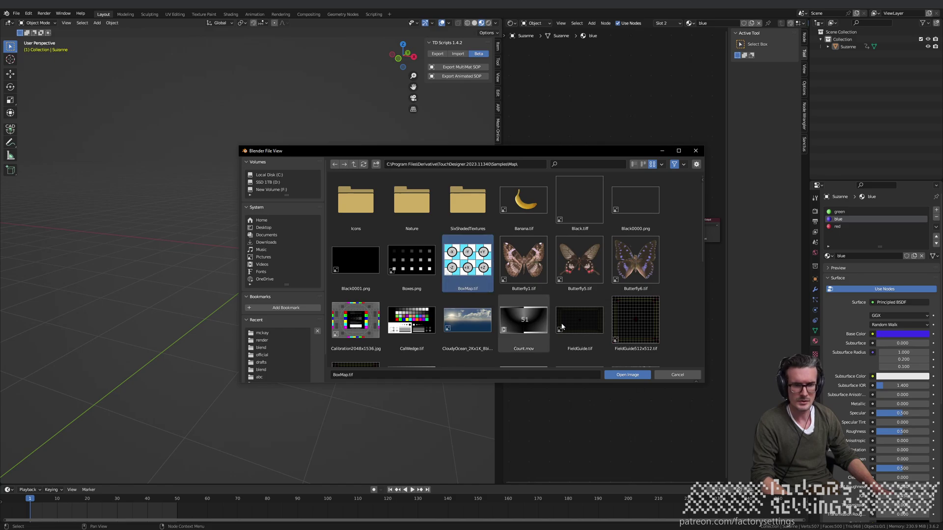
pyautogui.click(629, 376)
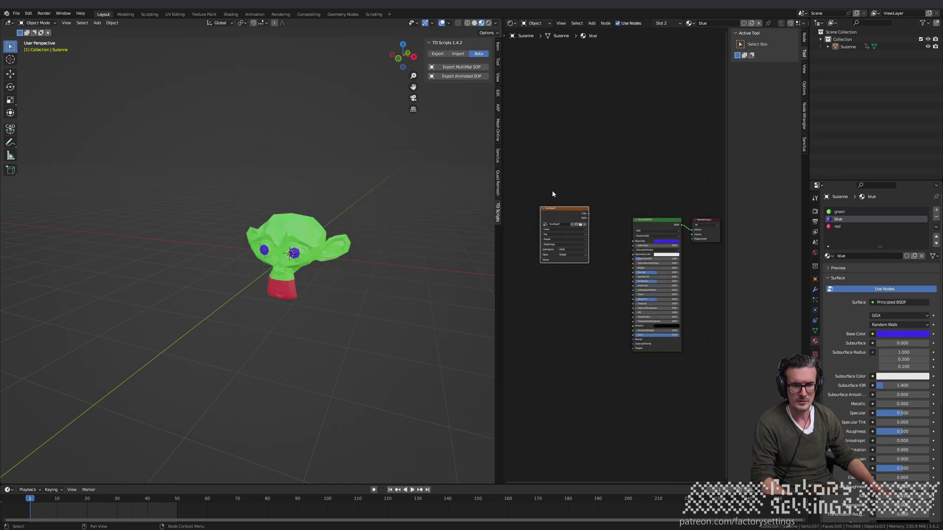
pyautogui.moveTo(590, 213); pyautogui.dragTo(633, 241)
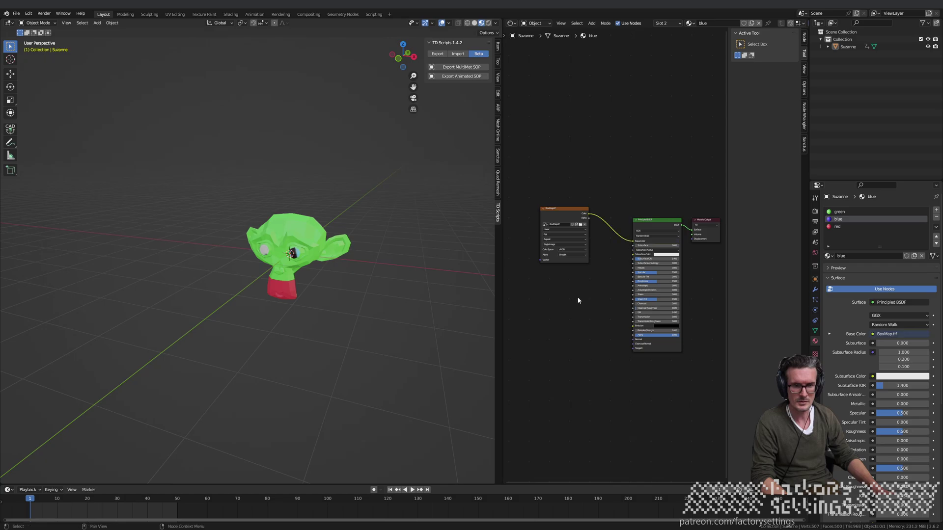
# Step: Duplicate the image texture node, load Butterfly1.tif into the copy, and connect its Color to Metallic
pyautogui.scroll(1, 579, 286)
pyautogui.hotkey('shift', 'a')
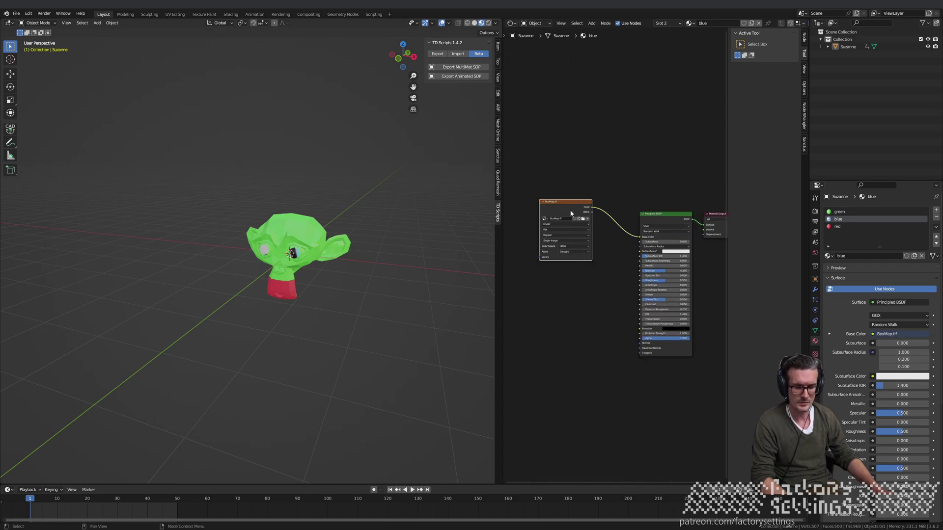
pyautogui.hotkey('shift', 'd')
pyautogui.click(579, 310)
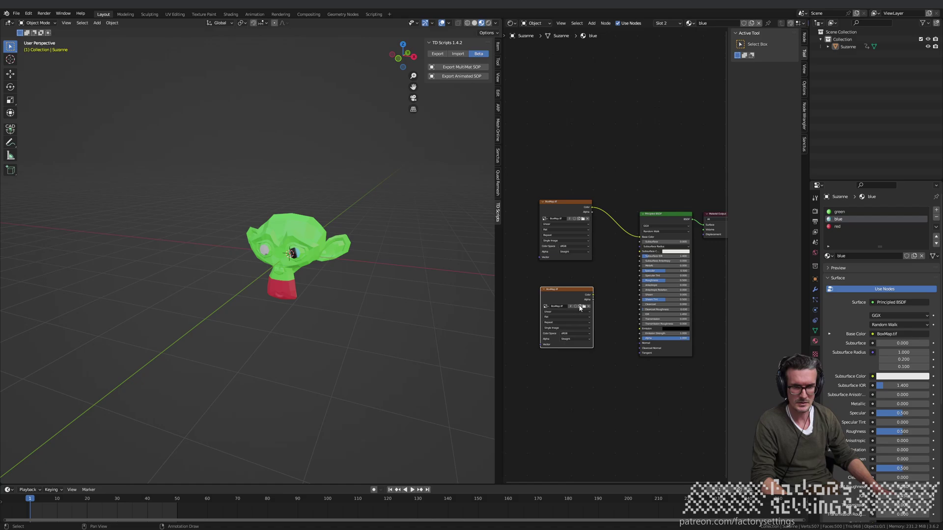
pyautogui.click(584, 307)
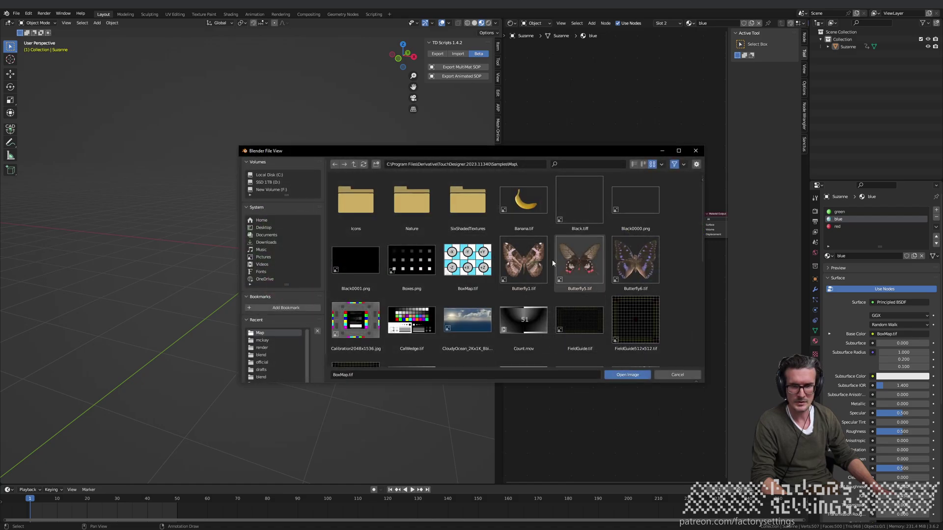
pyautogui.click(524, 260)
pyautogui.click(628, 374)
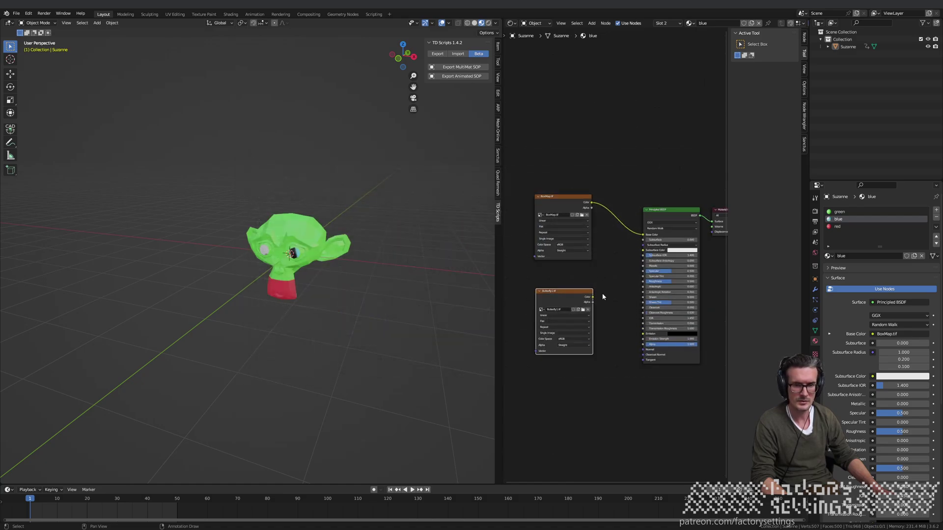
pyautogui.moveTo(593, 298); pyautogui.dragTo(643, 266)
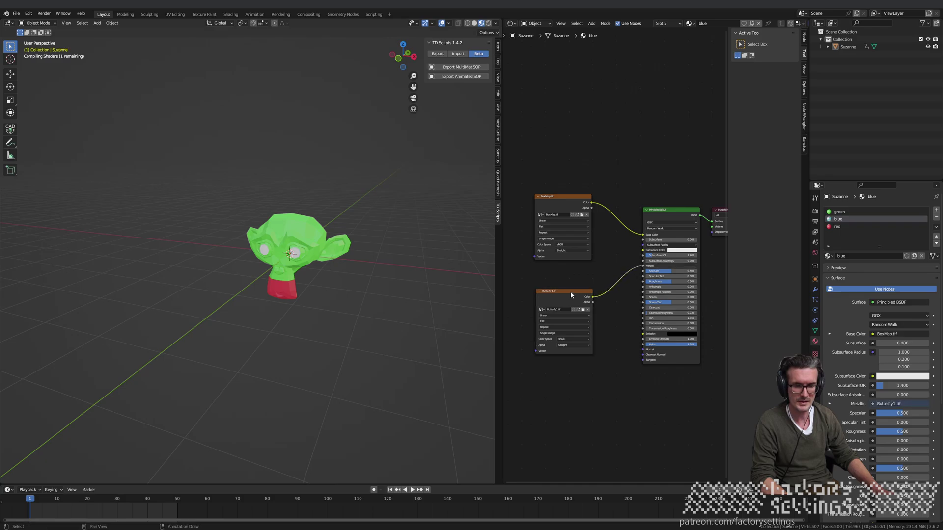
pyautogui.moveTo(571, 295); pyautogui.dragTo(573, 279)
# Step: Duplicate the Butterfly1.tif texture node, load Calibration2048x1536.jpg into the copy, and connect its Color to Roughness
pyautogui.hotkey('shift', 'd')
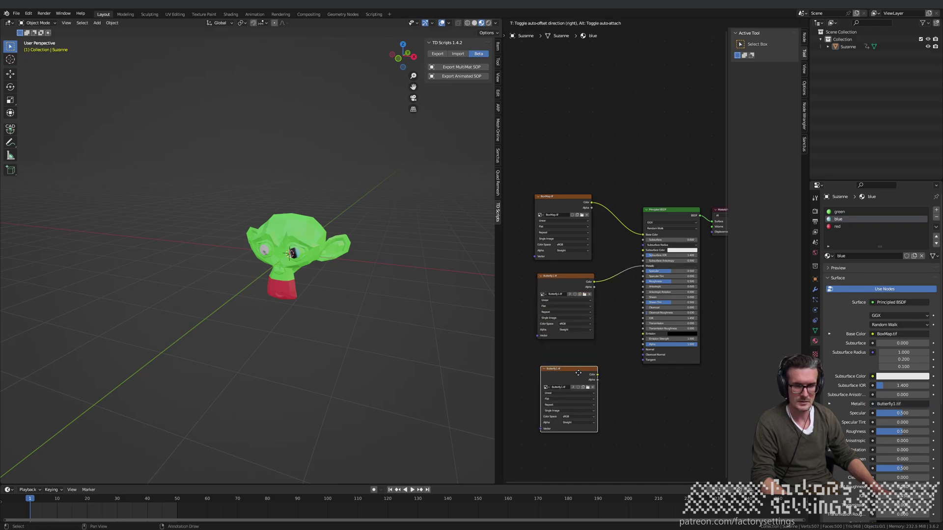
pyautogui.click(579, 382)
pyautogui.click(582, 390)
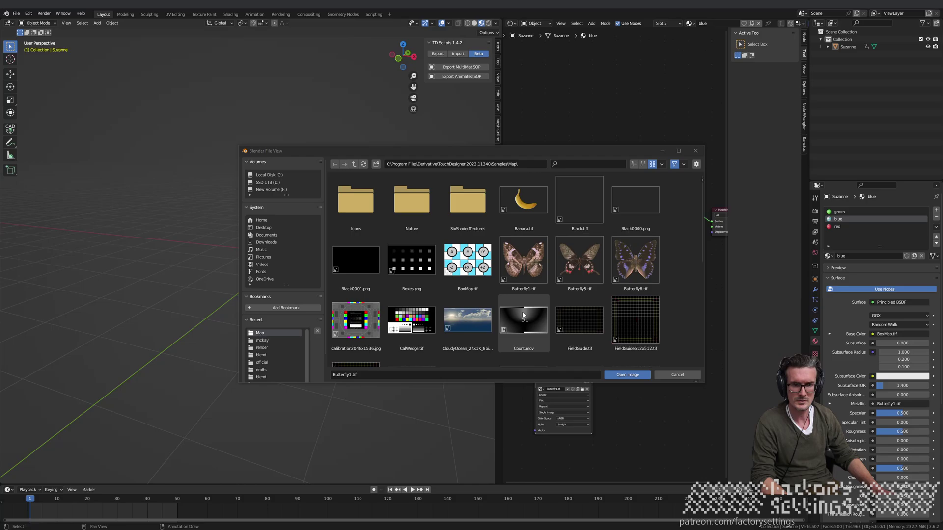
pyautogui.click(355, 319)
pyautogui.click(621, 375)
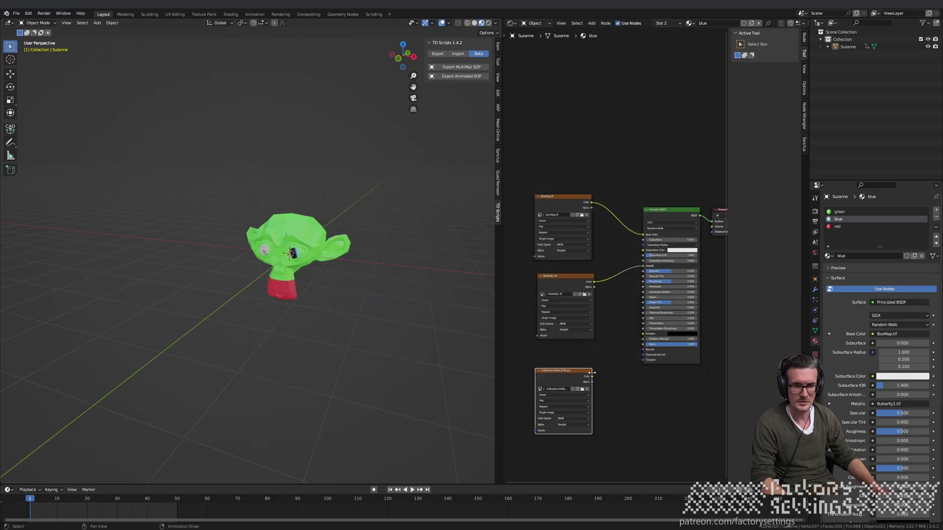
pyautogui.moveTo(592, 376); pyautogui.dragTo(643, 286)
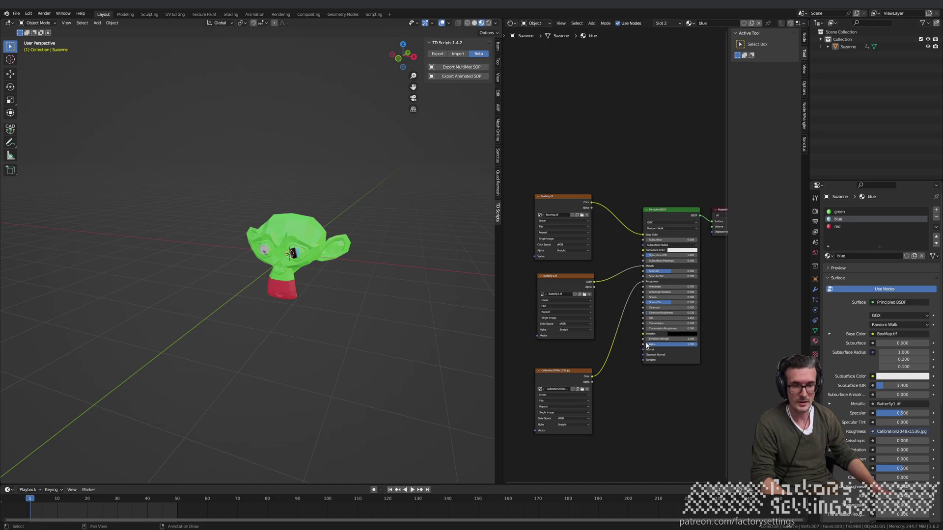
# Step: Assign the blue material to additional faces brushed on one side of Suzanne's head and export the mesh as a MultiMat SOP
pyautogui.click(294, 238)
pyautogui.scroll(3, 297, 240)
pyautogui.press('Tab')
pyautogui.scroll(2, 312, 244)
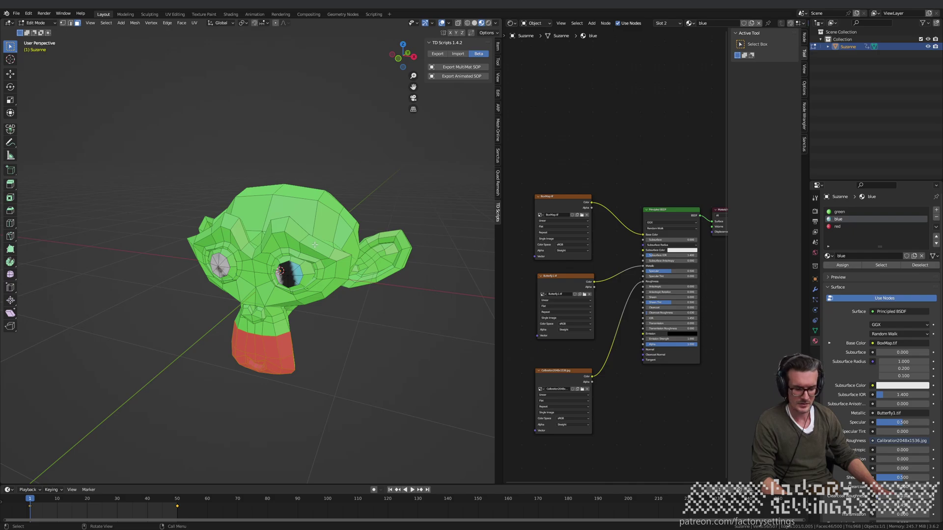
pyautogui.press('c')
pyautogui.moveTo(304, 223)
pyautogui.mouseDown()
pyautogui.moveTo(336, 216)
pyautogui.moveTo(333, 237)
pyautogui.mouseUp()
pyautogui.rightClick(333, 237)
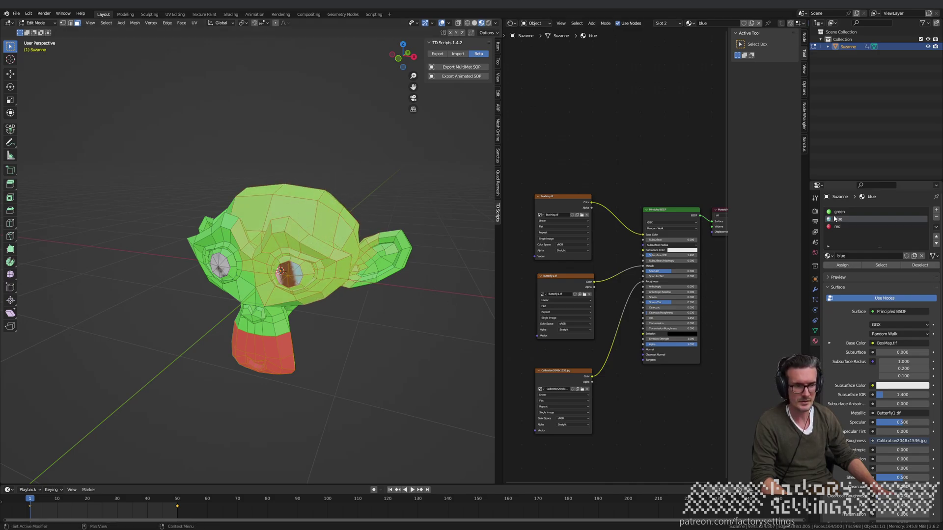
pyautogui.click(844, 266)
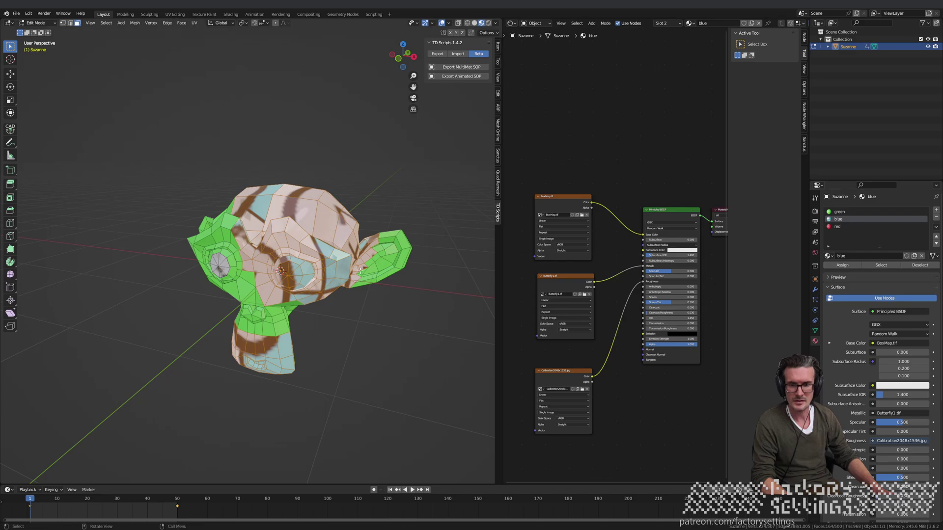
pyautogui.press('Tab')
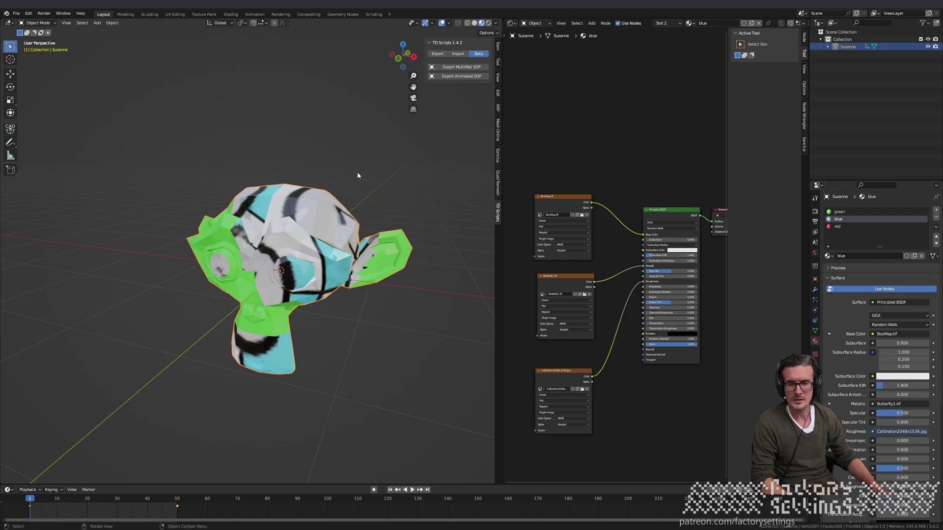
pyautogui.click(466, 68)
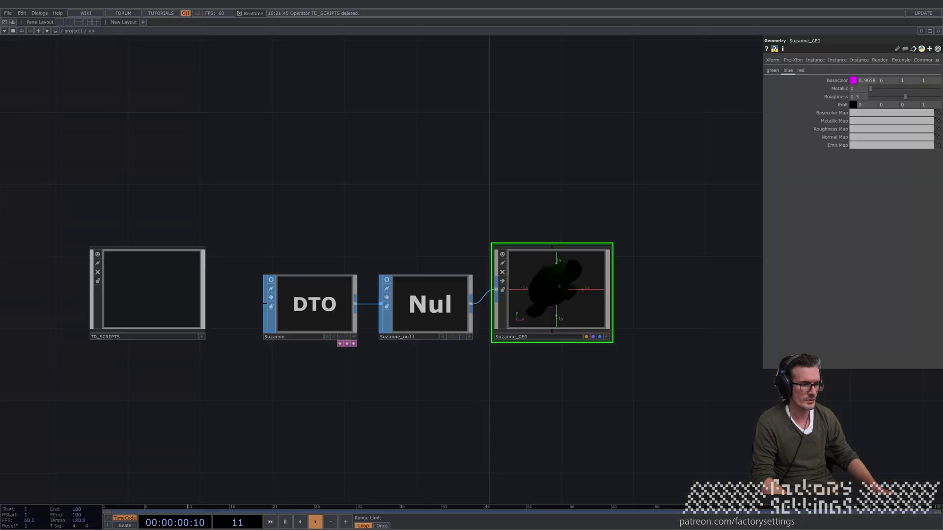
# Step: Switch to TouchDesigner and replace the existing Suzanne operators with the copied MultiMat SOP using TD_SCRIPTS' Get pulse
pyautogui.moveTo(375, 185); pyautogui.dragTo(266, 344, button='right')
pyautogui.press('Delete')
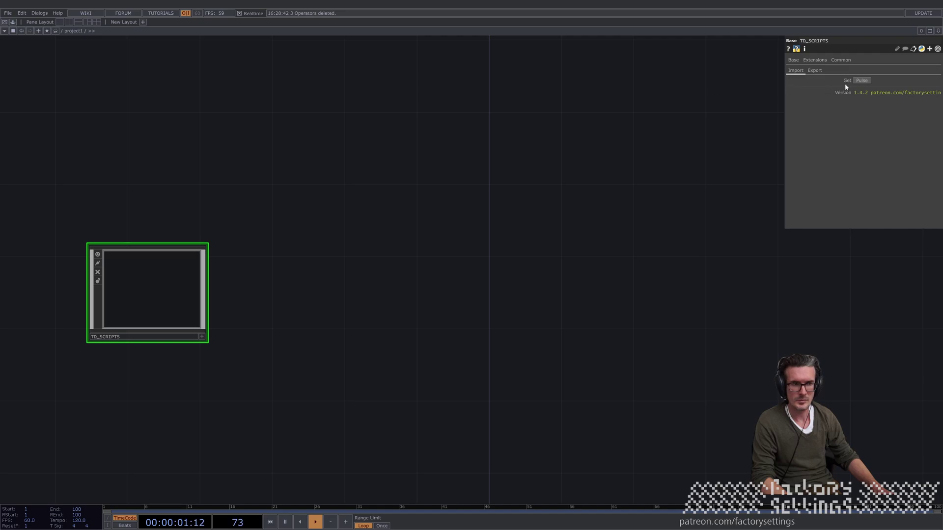
pyautogui.click(862, 81)
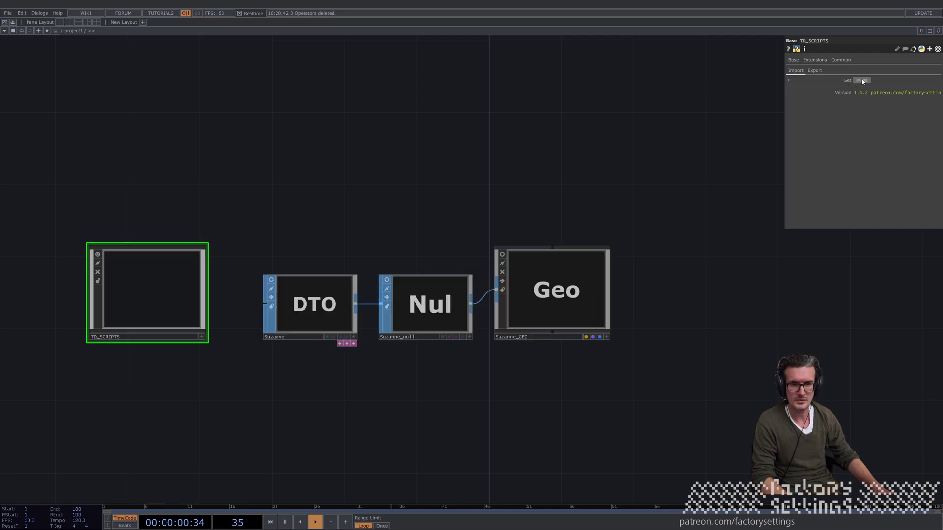
# Step: Turn on Suzanne_GEO's viewer to inspect the textured mesh from an angle, and show its blue material parameters
pyautogui.click(503, 255)
pyautogui.scroll(5, 547, 268)
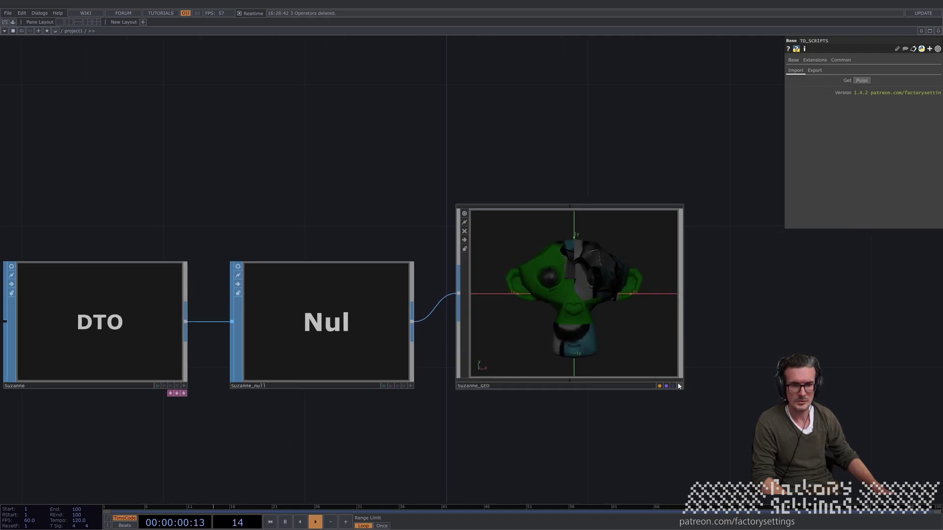
pyautogui.click(679, 386)
pyautogui.moveTo(639, 344); pyautogui.dragTo(591, 309)
pyautogui.click(678, 388)
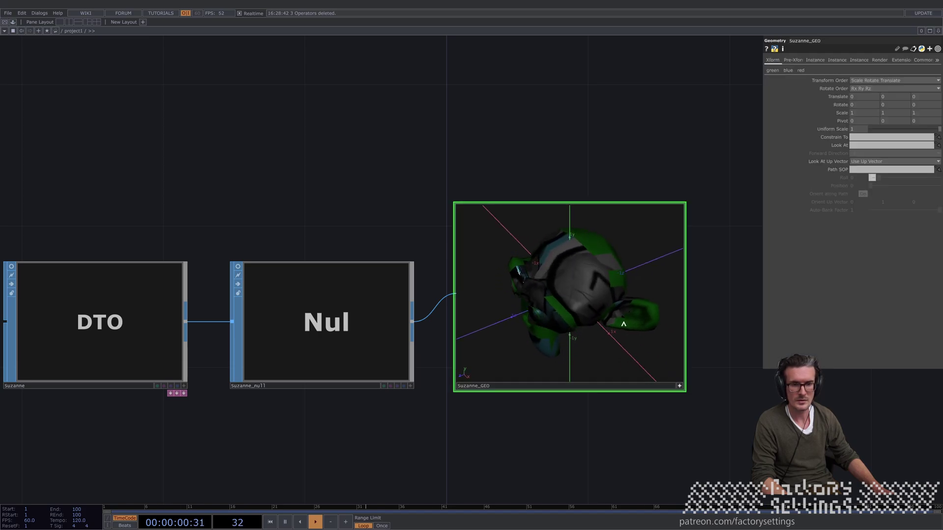
pyautogui.click(788, 70)
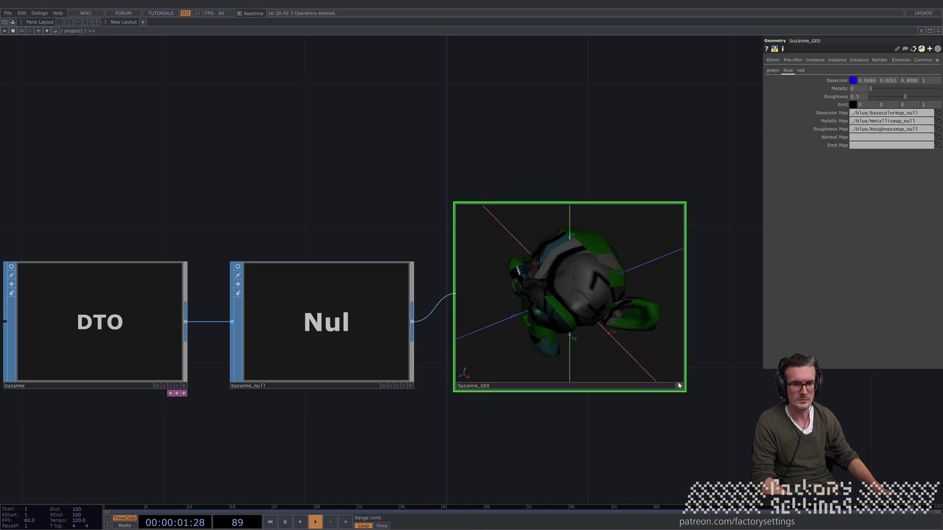
# Step: Go inside Suzanne_GEO's blue Base and turn on the viewers of Basecolormap, Metallicmap and Roughnessmap
pyautogui.press('i')
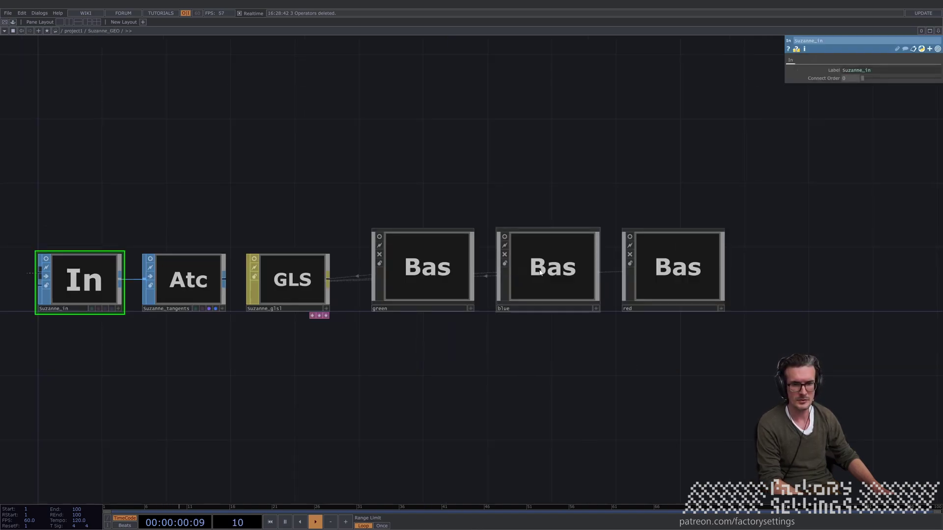
pyautogui.press('i')
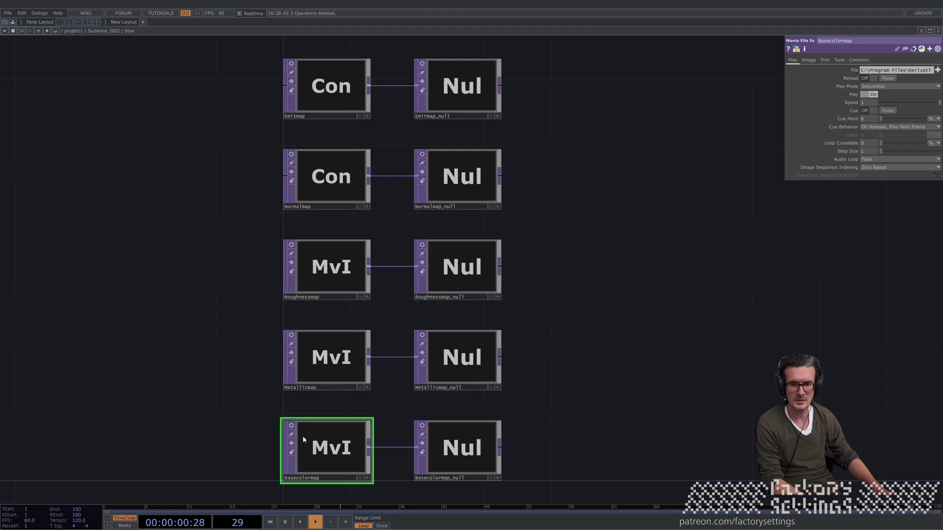
pyautogui.click(291, 426)
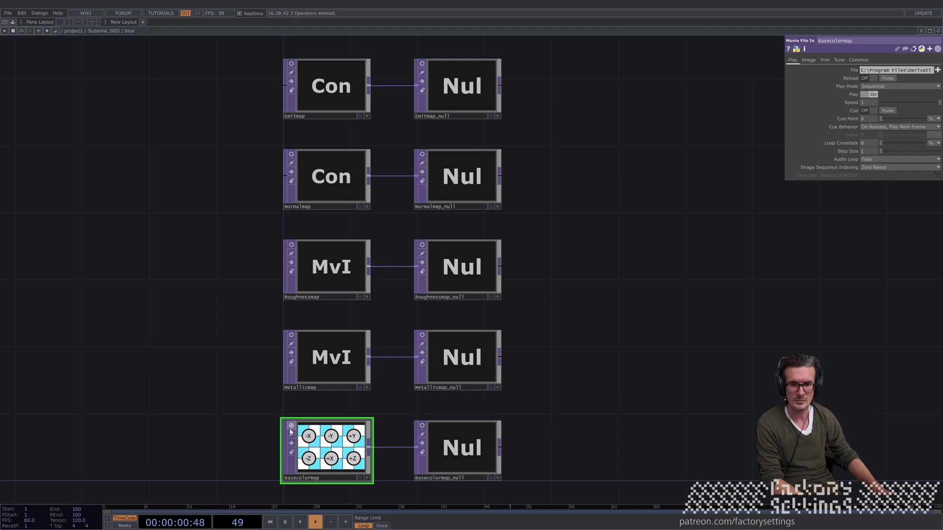
pyautogui.moveTo(292, 328); pyautogui.dragTo(295, 298)
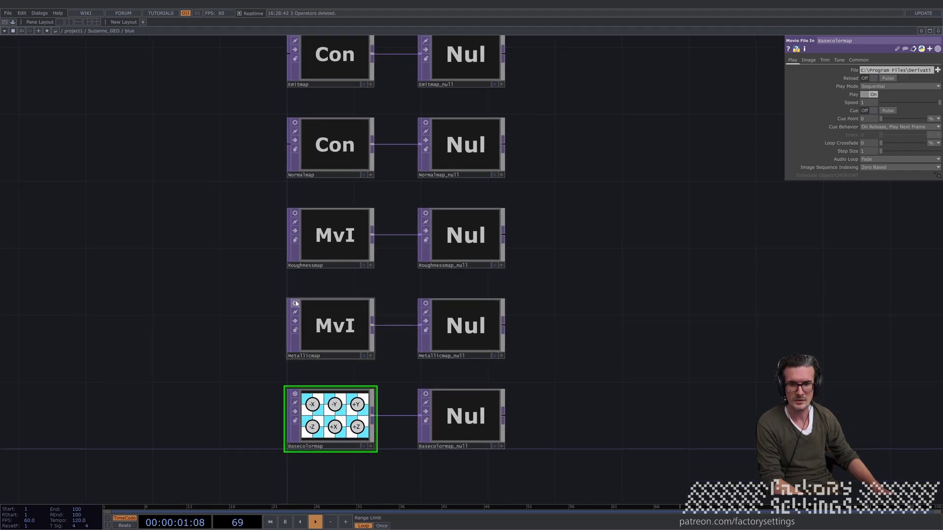
pyautogui.click(294, 303)
pyautogui.click(296, 213)
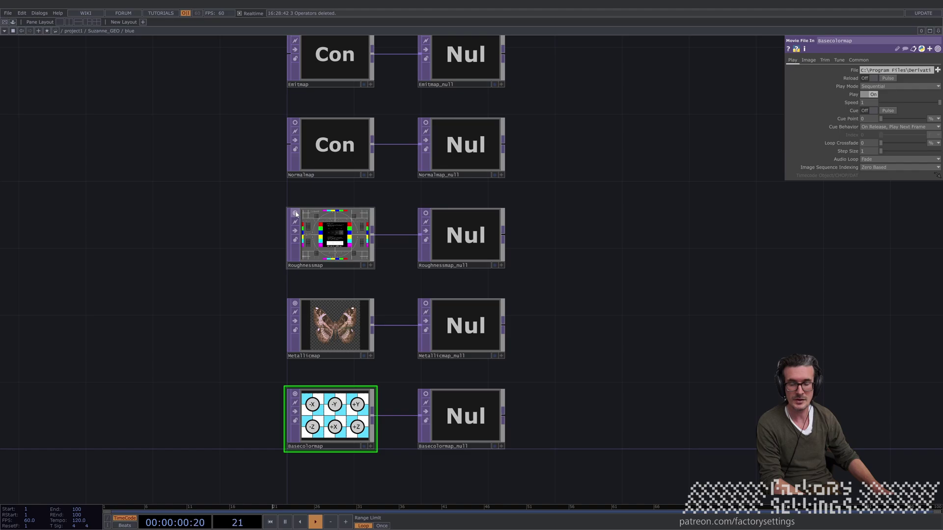
# Step: Switch to Blender and export Suzanne's green material to the clipboard with TD Scripts
pyautogui.hotkey('alt', 'Tab')
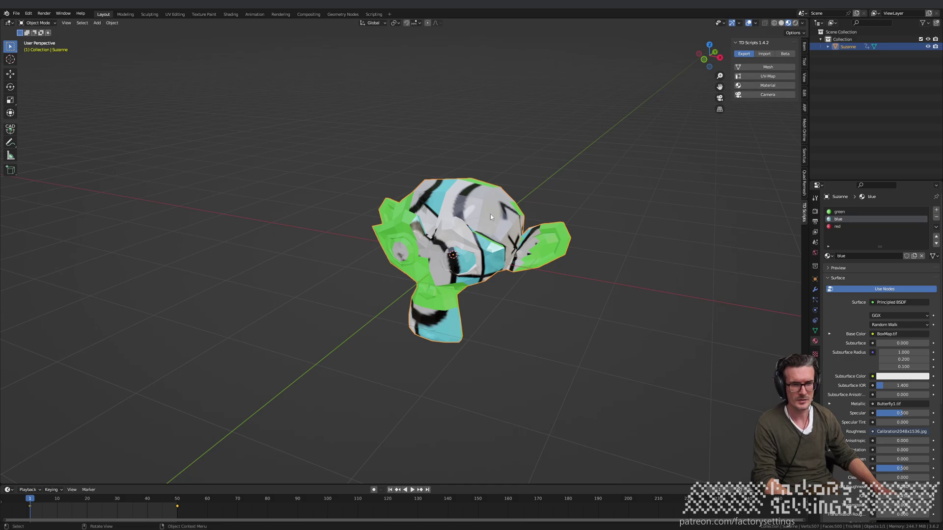
pyautogui.click(843, 212)
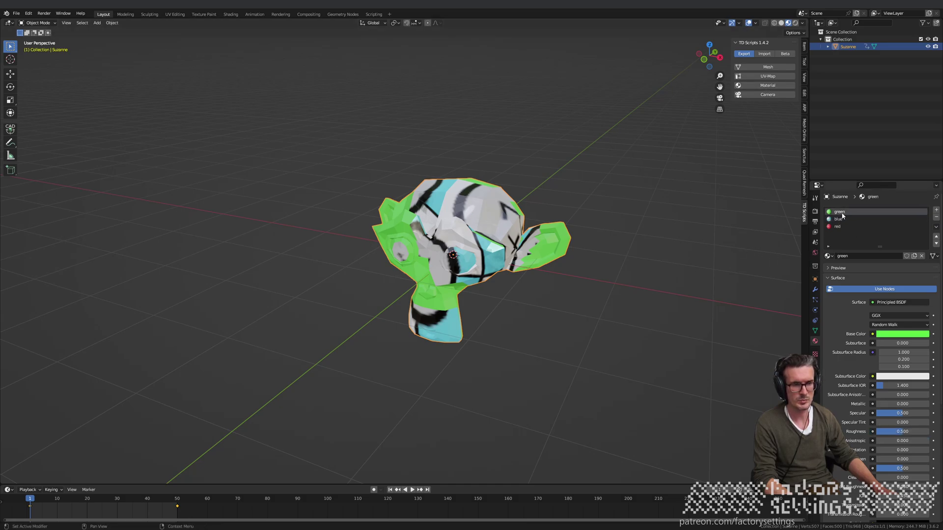
pyautogui.click(768, 86)
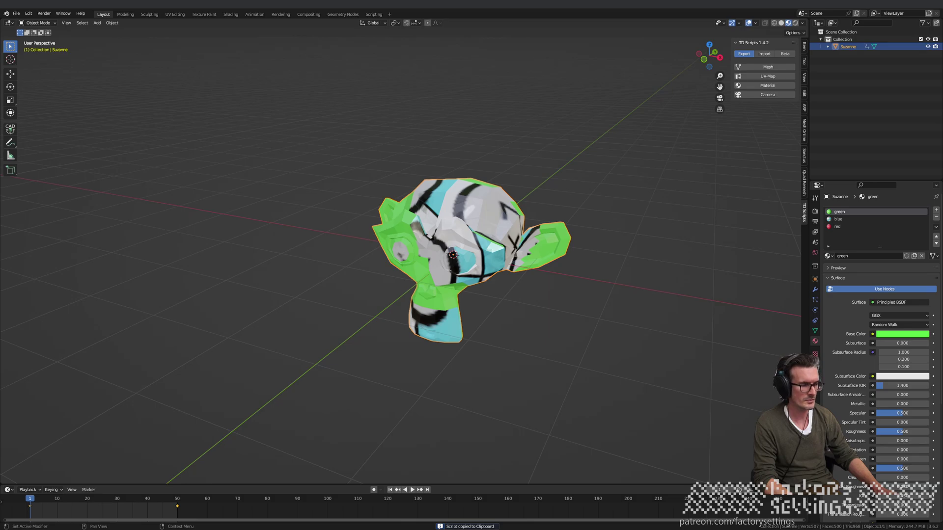
# Step: Switch to TouchDesigner, import the green material beside TD_SCRIPTS using its Get pulse, and show the PBR's preview and parameters
pyautogui.hotkey('alt', 'Tab')
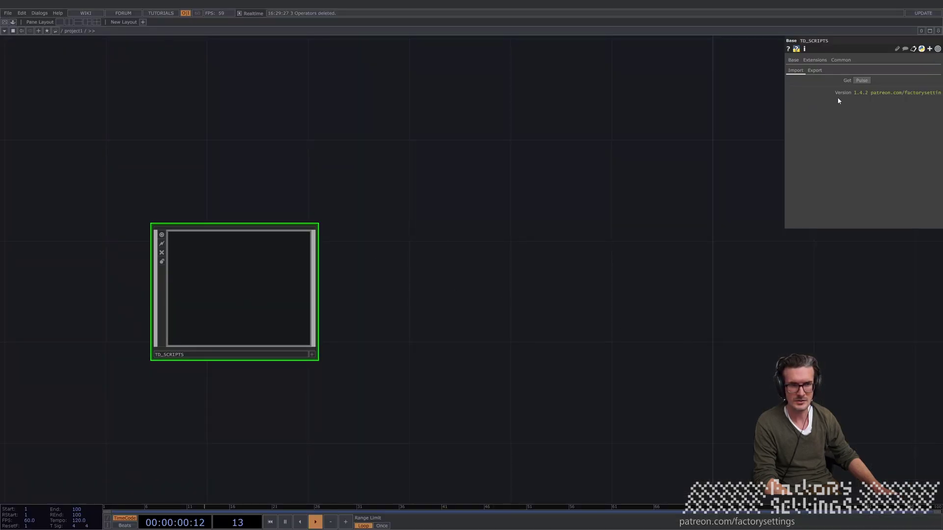
pyautogui.click(861, 81)
pyautogui.moveTo(810, 312); pyautogui.dragTo(526, 295)
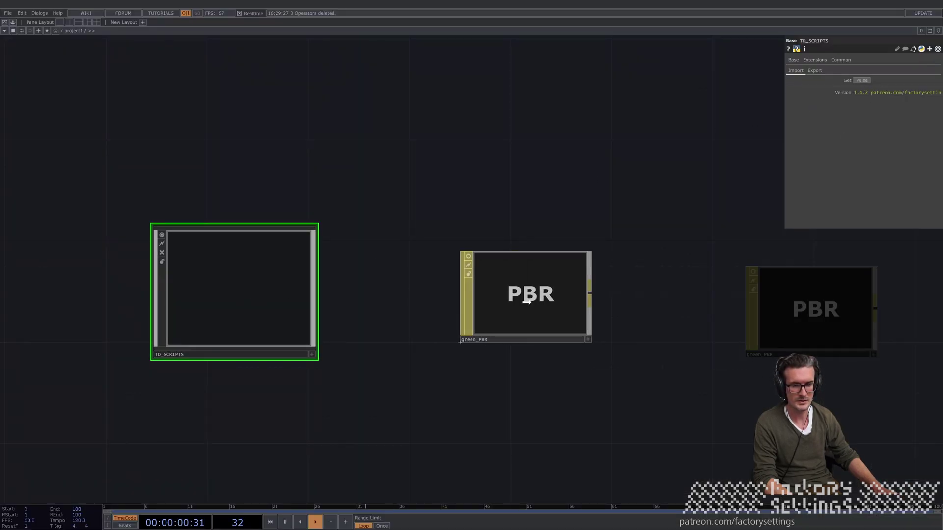
pyautogui.click(514, 302)
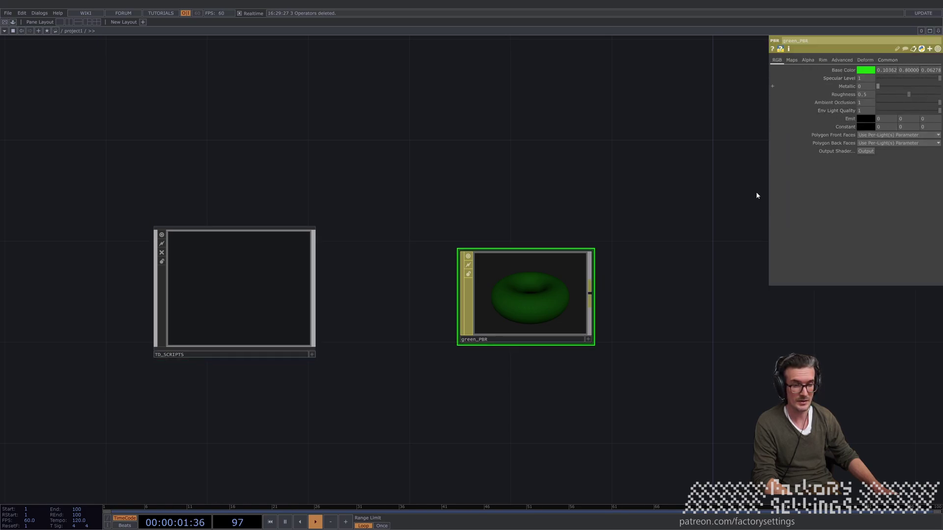
# Step: Delete the imported green PBR material, and switch to Blender to export Suzanne's blue material with TD Scripts
pyautogui.press('Delete')
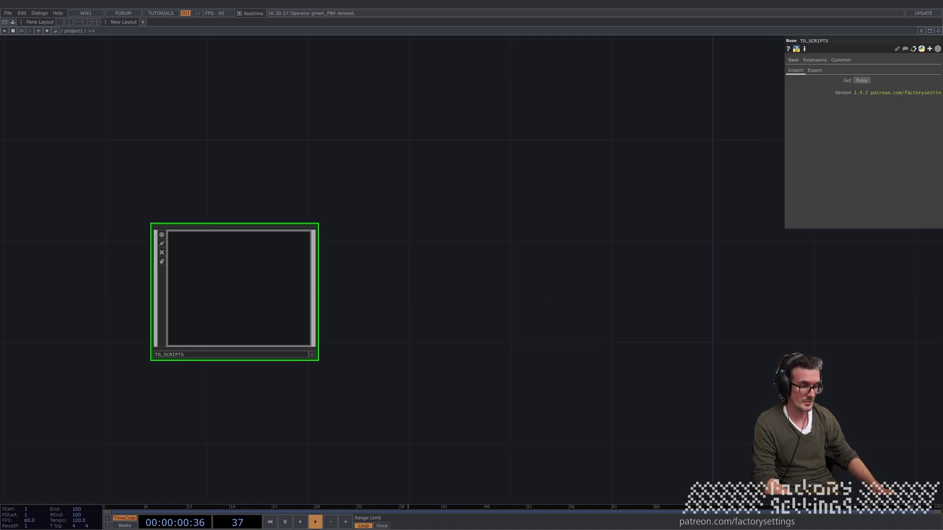
pyautogui.hotkey('alt', 'Tab')
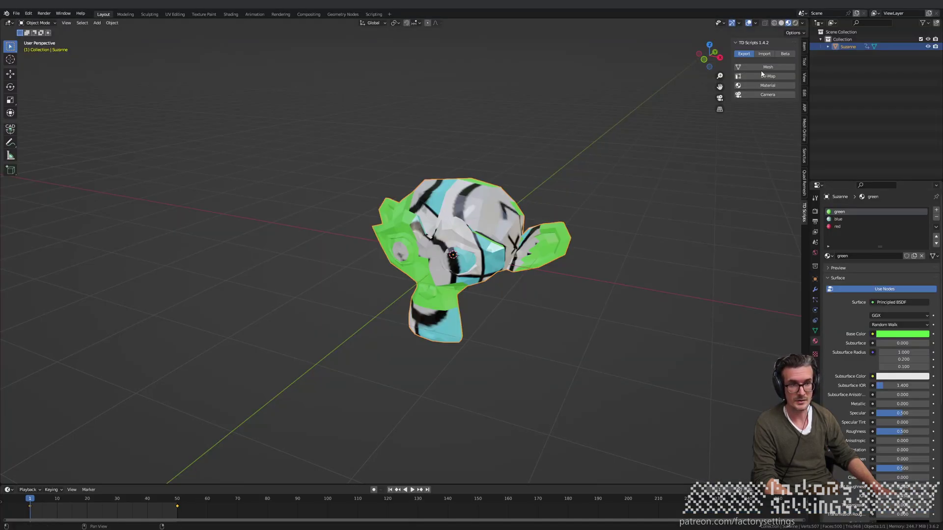
pyautogui.click(840, 219)
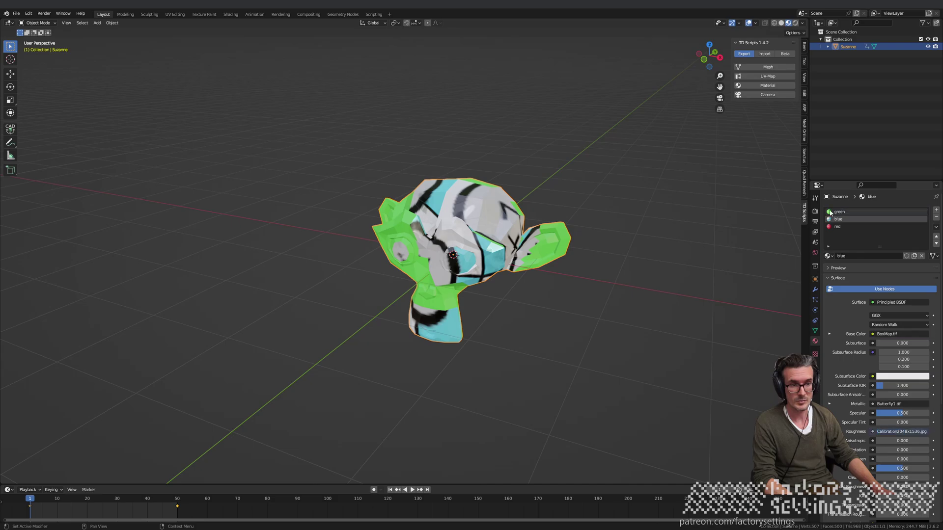
pyautogui.click(767, 85)
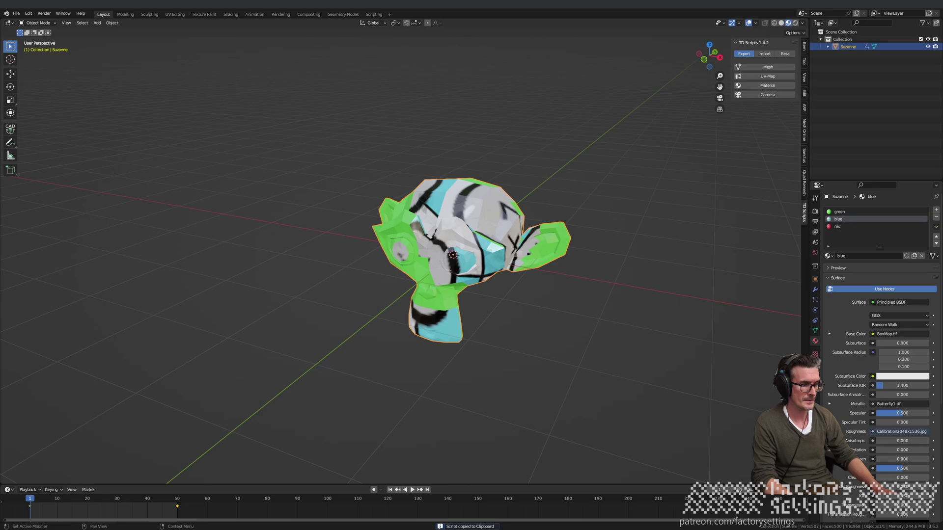
# Step: Switch to TouchDesigner, import the blue material with its texture maps using TD_SCRIPTS' Get pulse, and turn on the PBR's viewer
pyautogui.hotkey('alt', 'Tab')
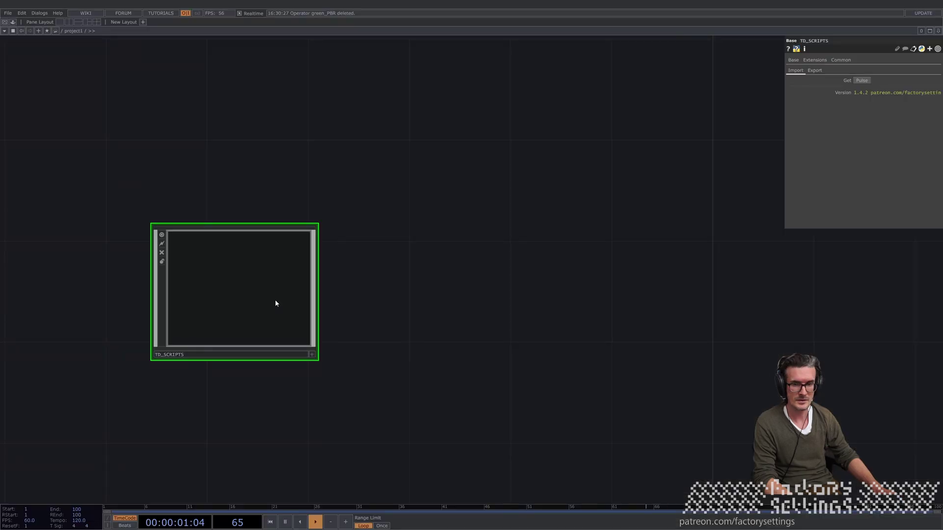
pyautogui.click(862, 80)
pyautogui.scroll(-3, 653, 393)
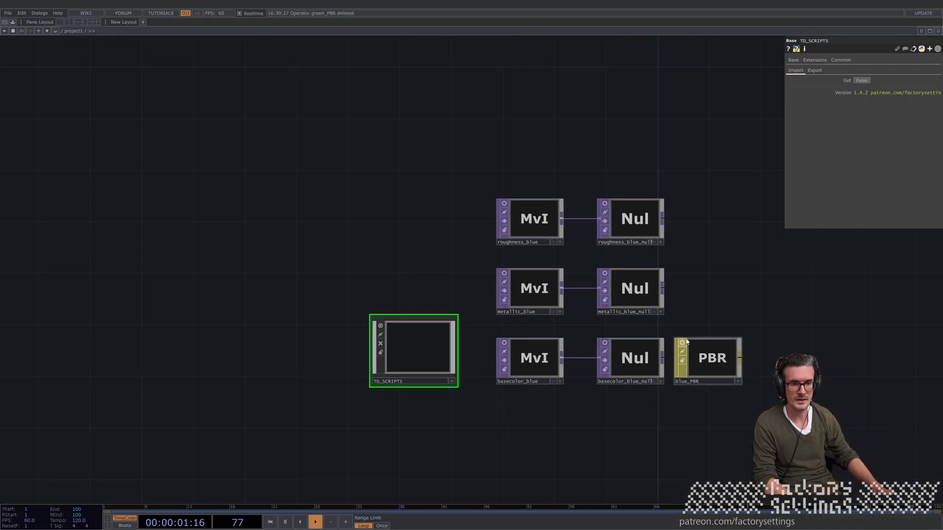
pyautogui.scroll(5, 687, 344)
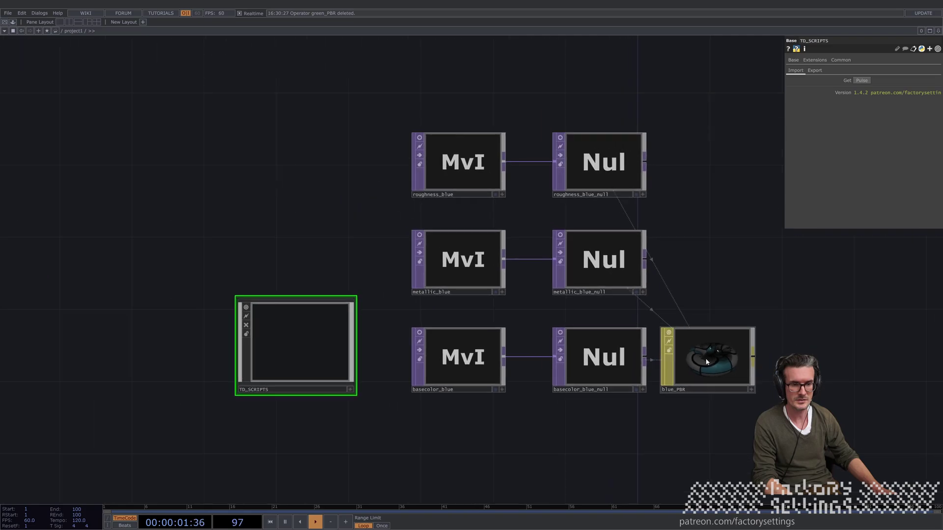